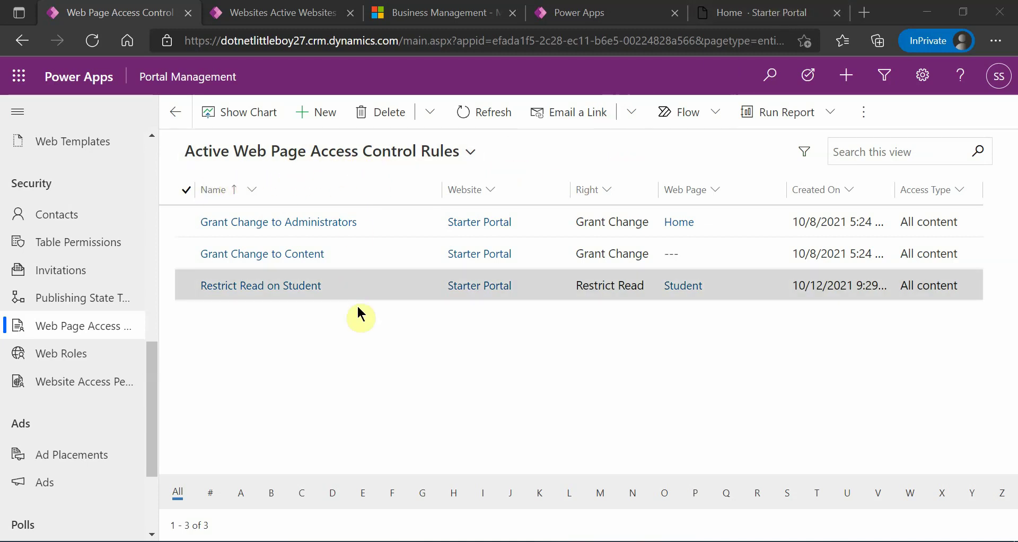
- Examine the Services and Student List submenus in the live portal site's navigation
{"action": "left_click", "coordinate": [752, 16]}
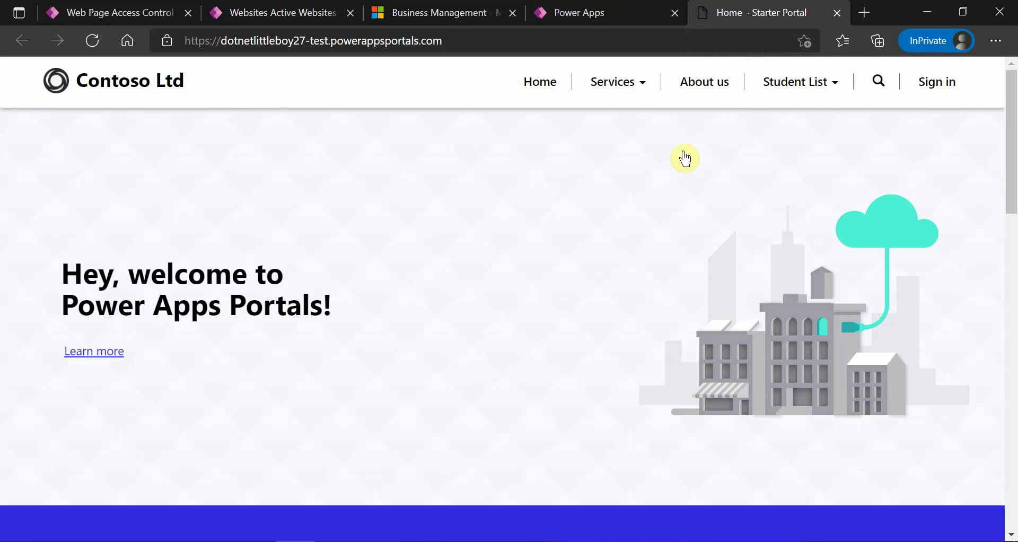
{"action": "left_click", "coordinate": [619, 91]}
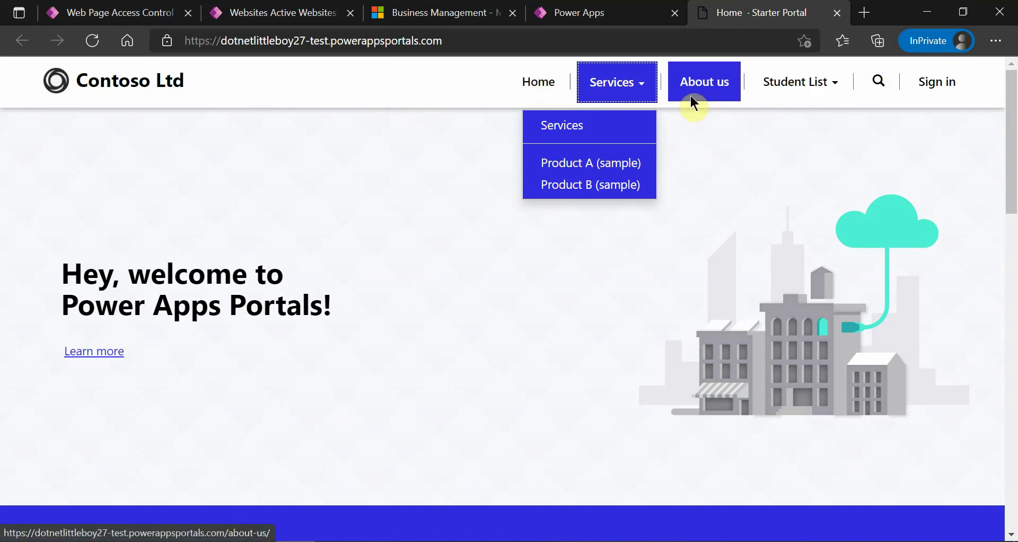
{"action": "left_click", "coordinate": [793, 96]}
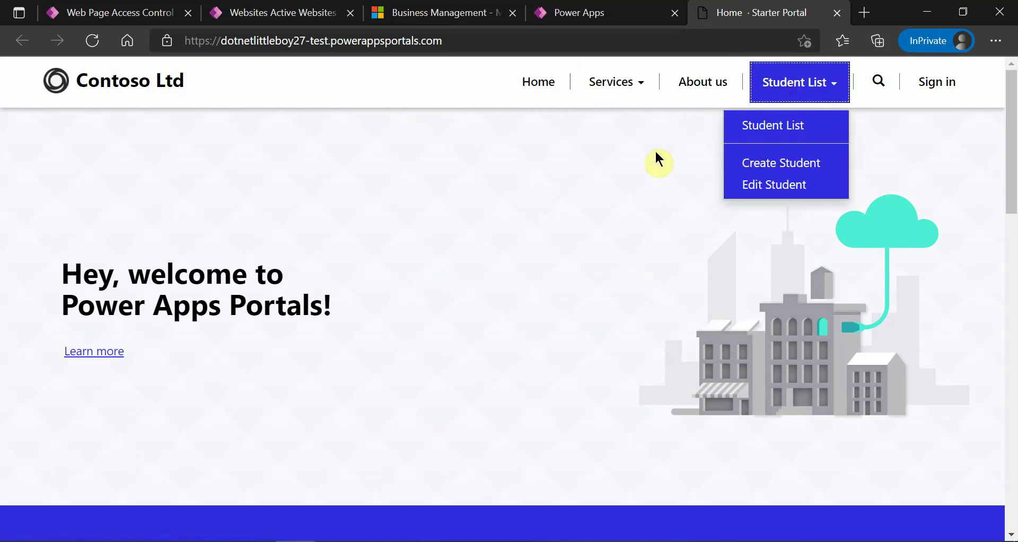
{"action": "left_click", "coordinate": [776, 165]}
{"action": "left_click", "coordinate": [47, 11]}
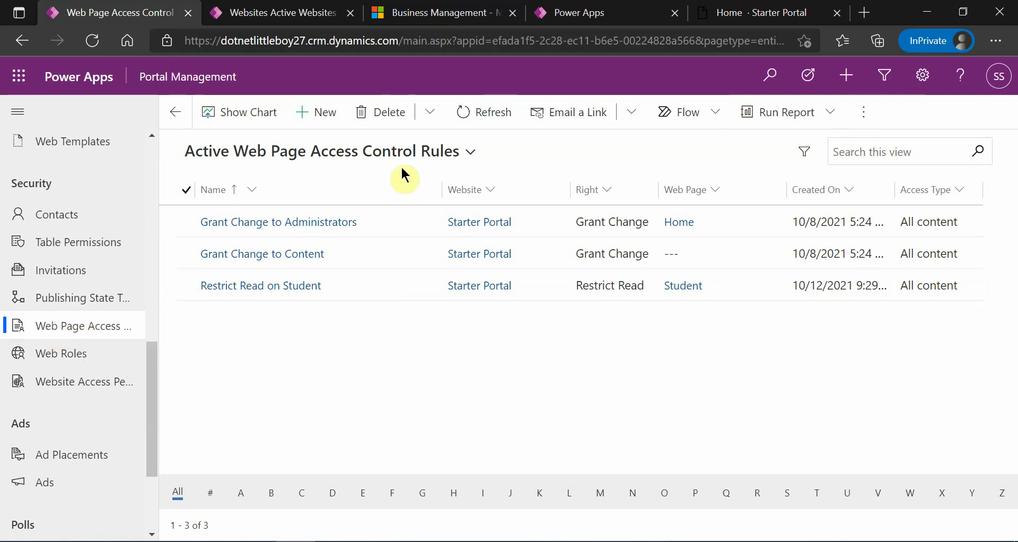
- View the portal's pages in the Power Apps portals studio and check the live site's web address
{"action": "left_click", "coordinate": [597, 20]}
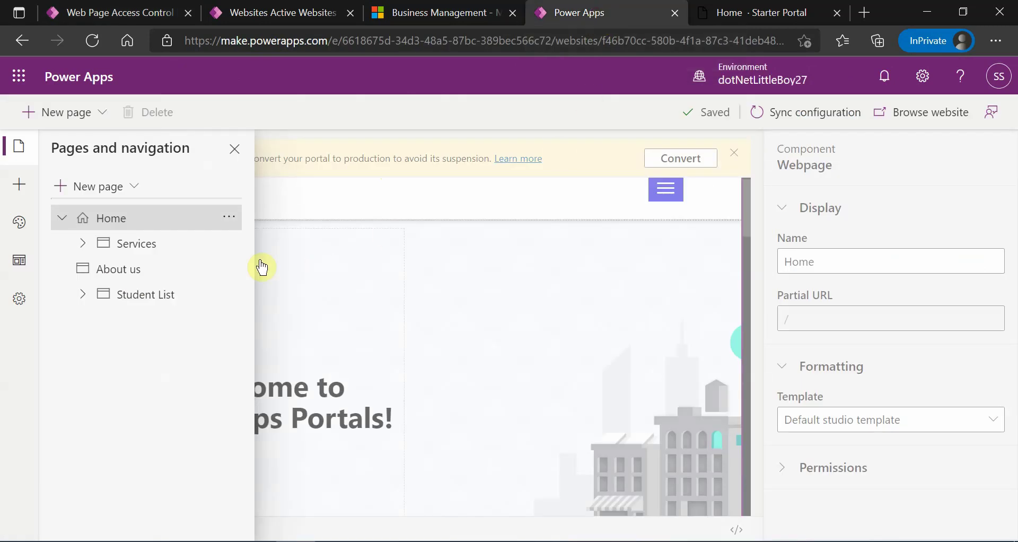
{"action": "left_click", "coordinate": [747, 8]}
{"action": "left_click", "coordinate": [358, 42]}
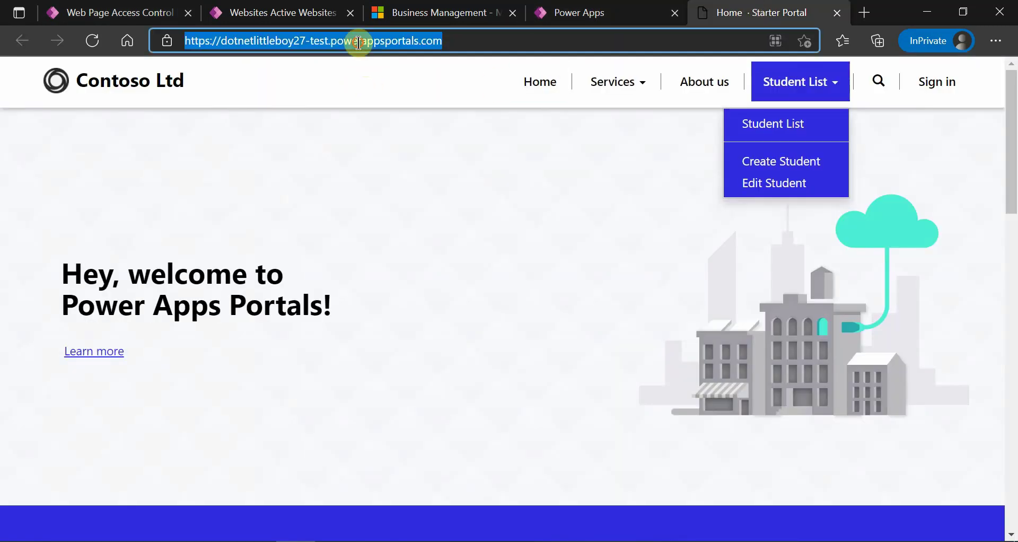
{"action": "left_click", "coordinate": [378, 149]}
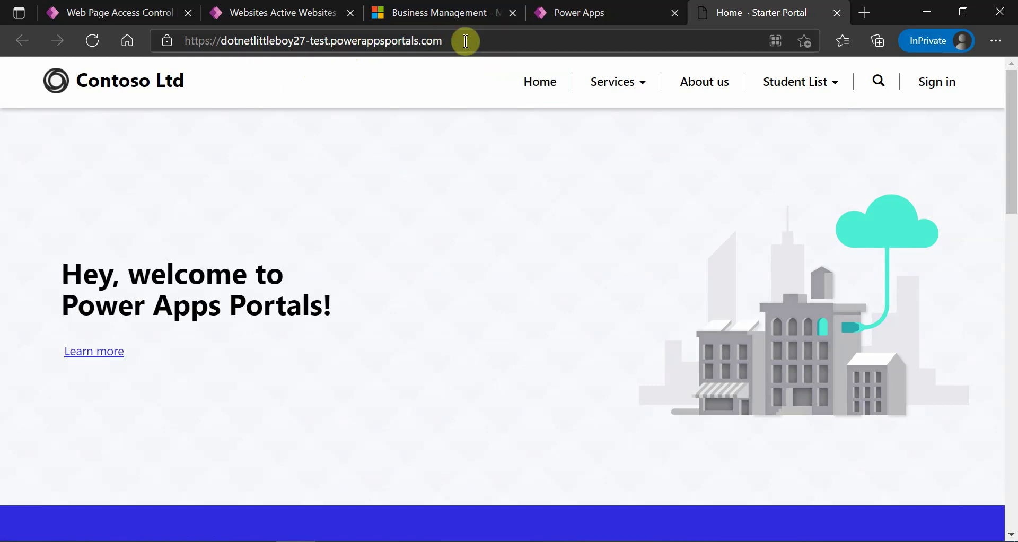
- Expand Student List in the studio's page tree and compare its child pages with the live site's Student List submenu
{"action": "left_click", "coordinate": [585, 7]}
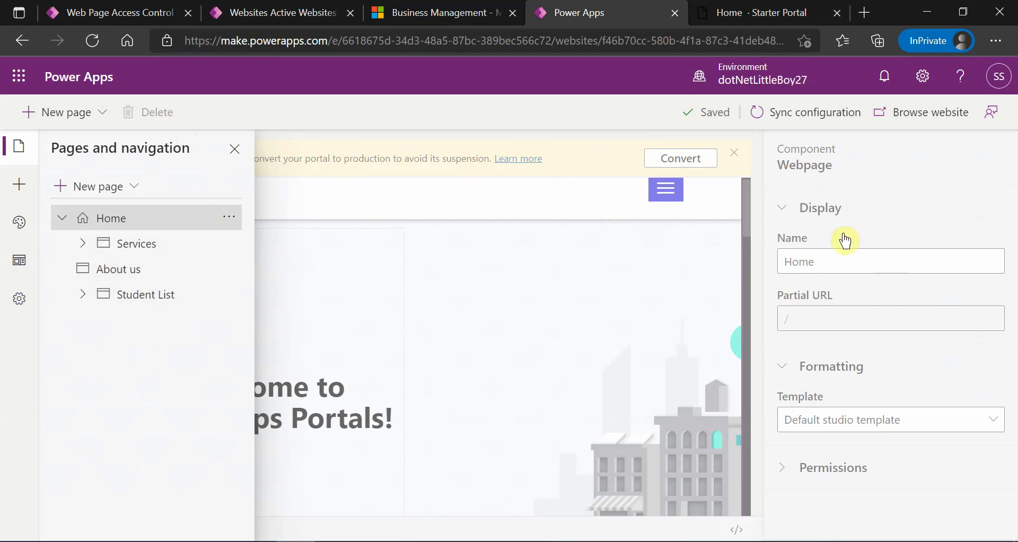
{"action": "left_click", "coordinate": [83, 295]}
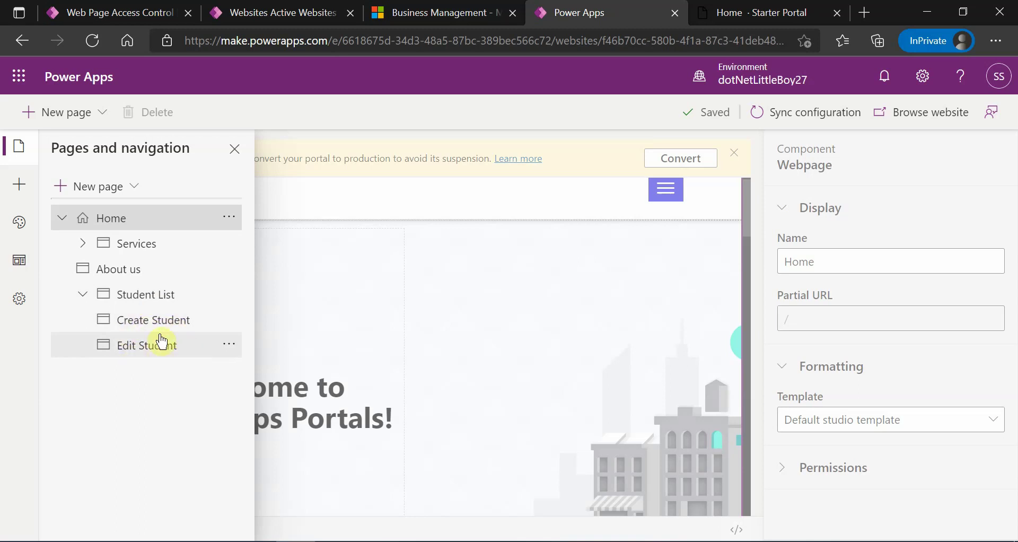
{"action": "left_click", "coordinate": [795, 13]}
{"action": "left_click", "coordinate": [764, 94]}
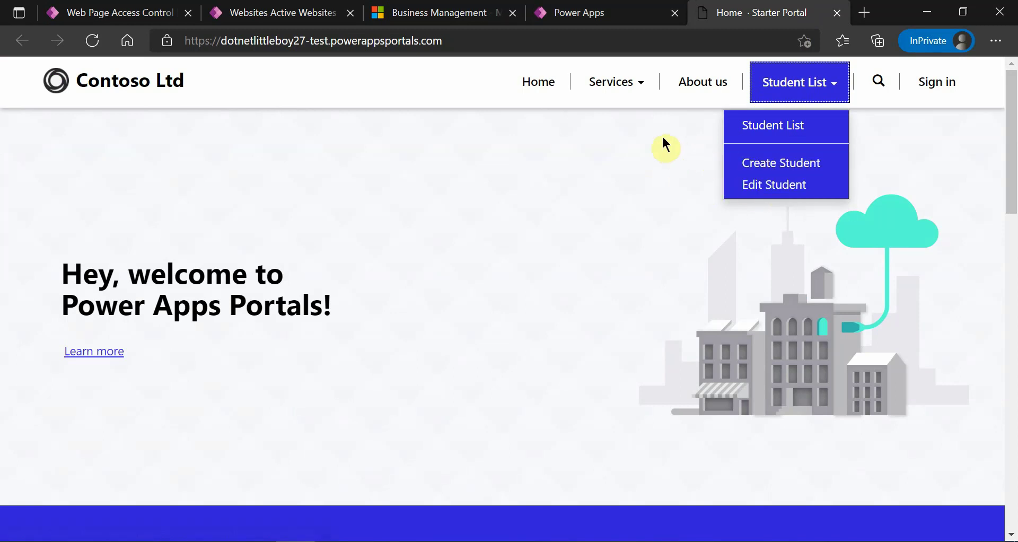
- Open the Active WebPages list in Portal Management and look through its pages
{"action": "left_click", "coordinate": [182, 6]}
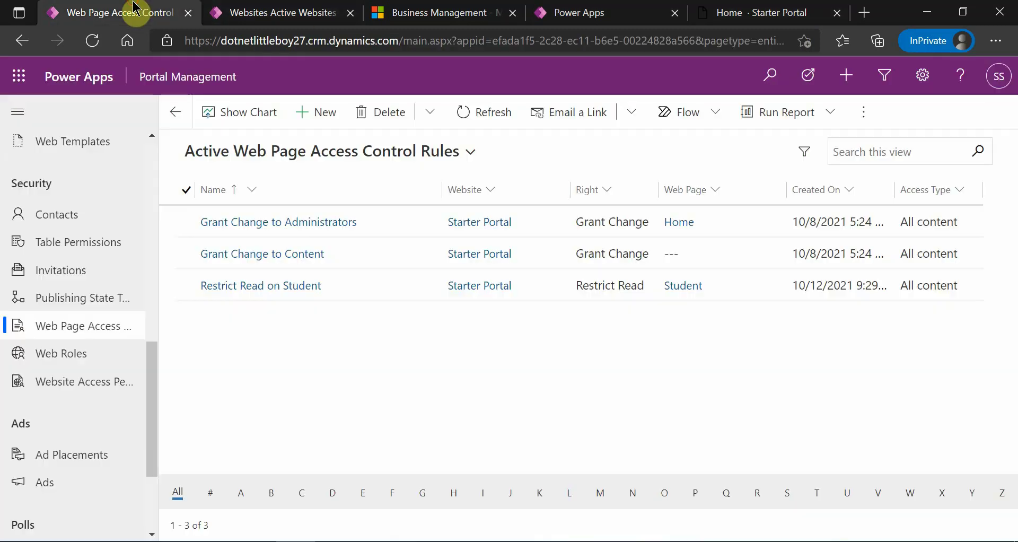
{"action": "left_click", "coordinate": [277, 16]}
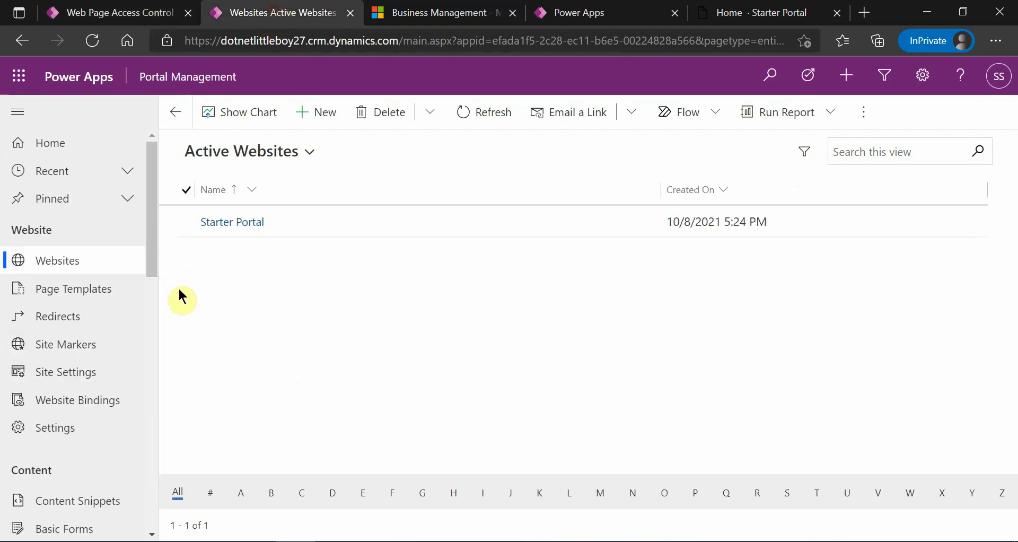
{"action": "scroll", "coordinate": [70, 372], "scroll_direction": "down", "scroll_amount": 7}
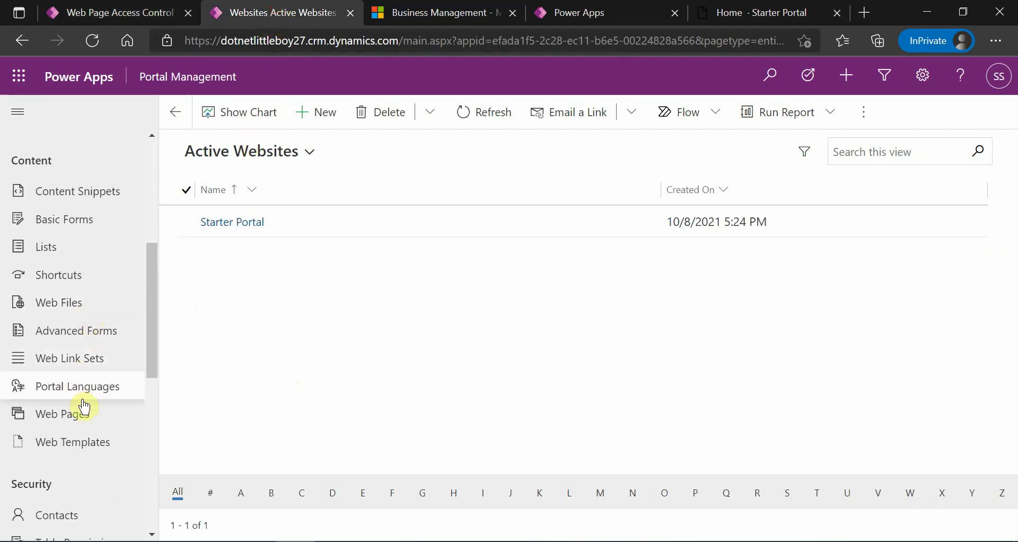
{"action": "left_click", "coordinate": [106, 415]}
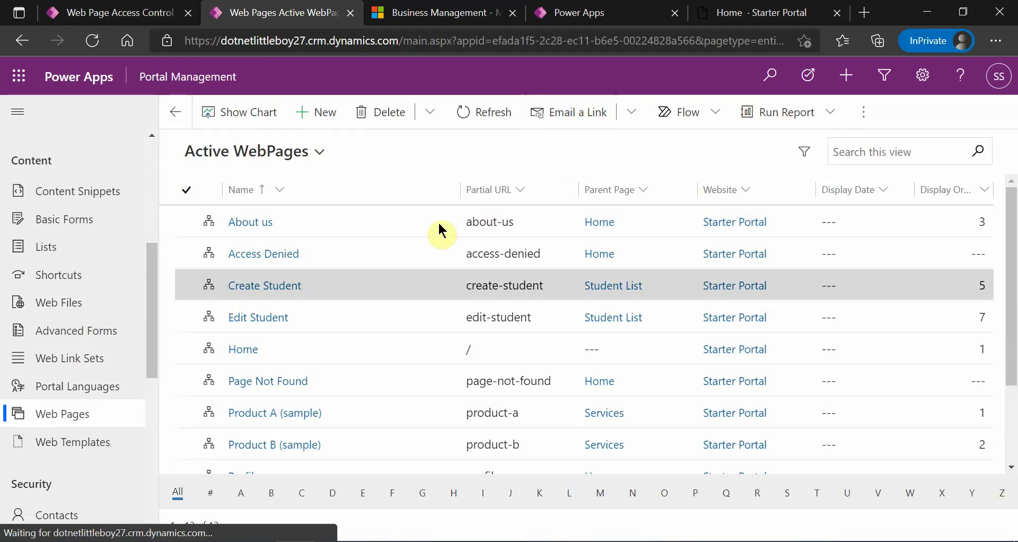
{"action": "scroll", "coordinate": [344, 369], "scroll_direction": "down", "scroll_amount": 2}
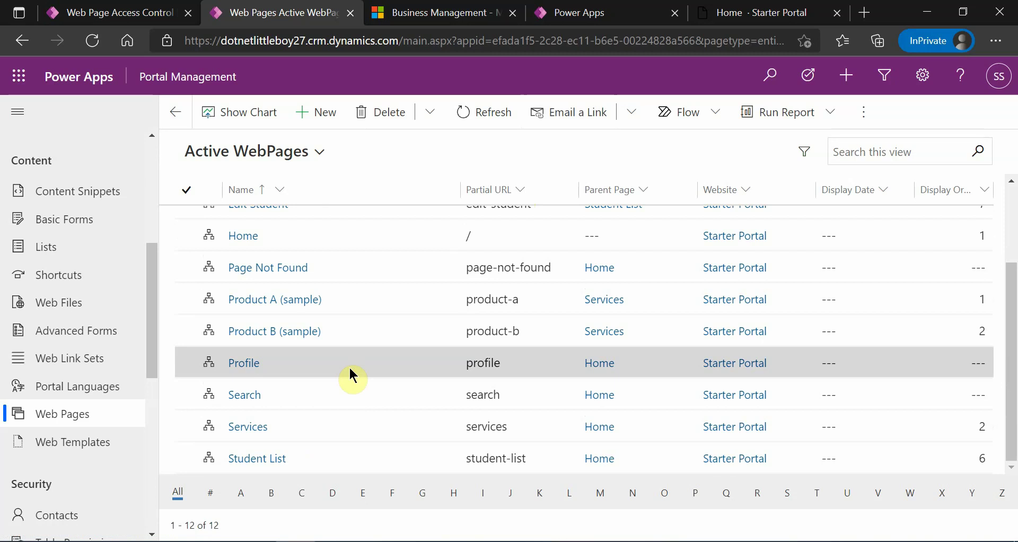
{"action": "scroll", "coordinate": [353, 376], "scroll_direction": "up", "scroll_amount": 2}
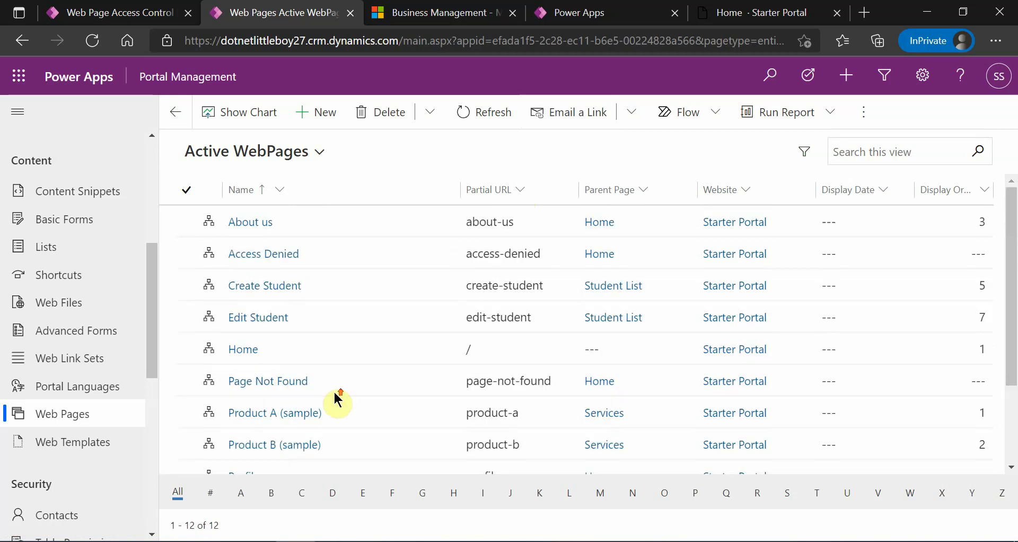
- Open the Create Student record in a new tab and Edit Student in the current one, and examine Create Student's basic form
{"action": "left_click", "coordinate": [276, 298], "text": "ctrl"}
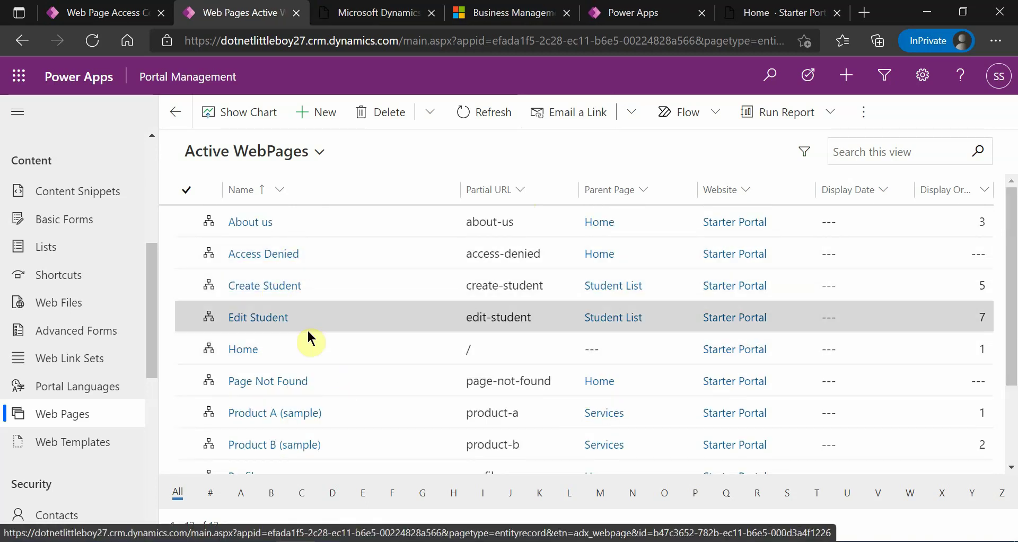
{"action": "left_click", "coordinate": [257, 318]}
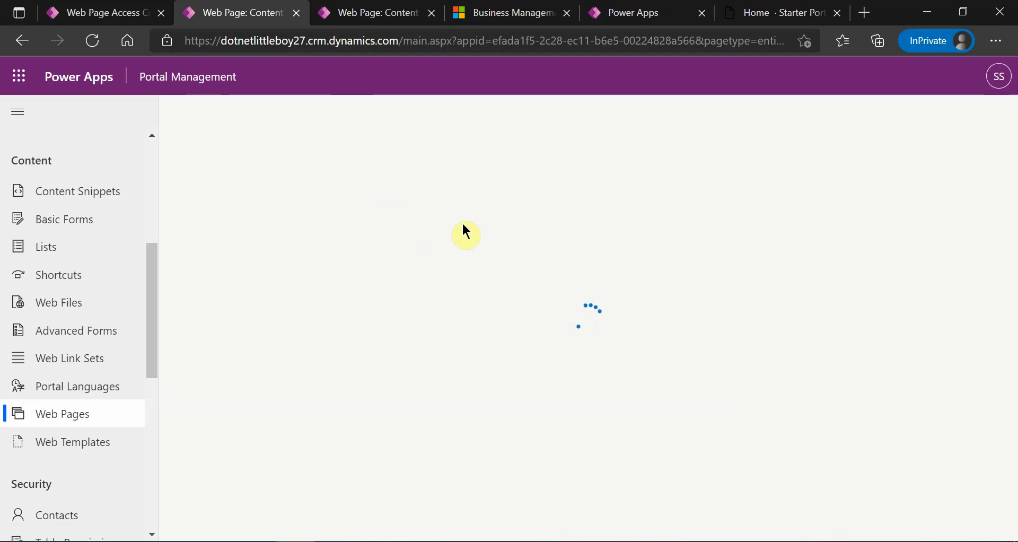
{"action": "left_click", "coordinate": [371, 12]}
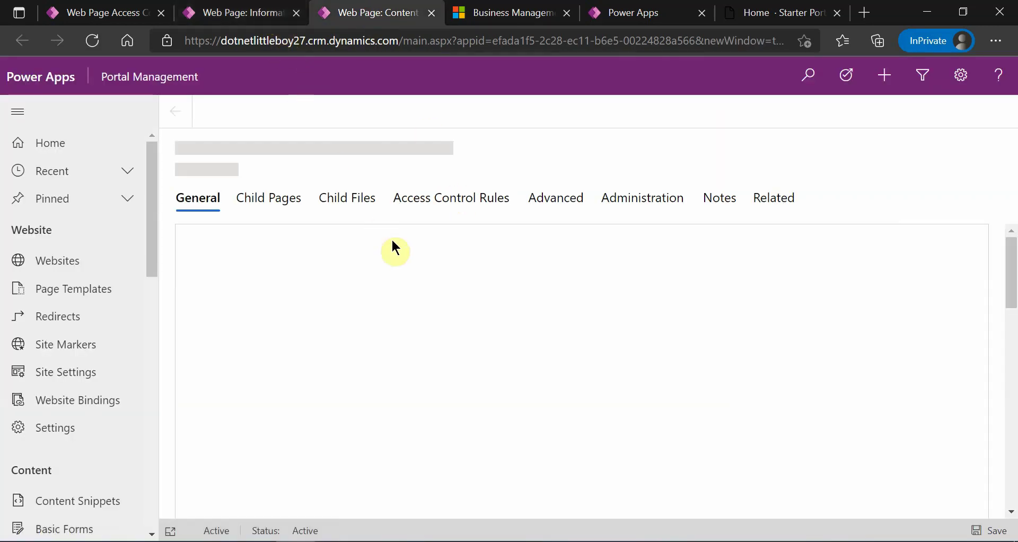
{"action": "scroll", "coordinate": [432, 469], "scroll_direction": "down", "scroll_amount": 2}
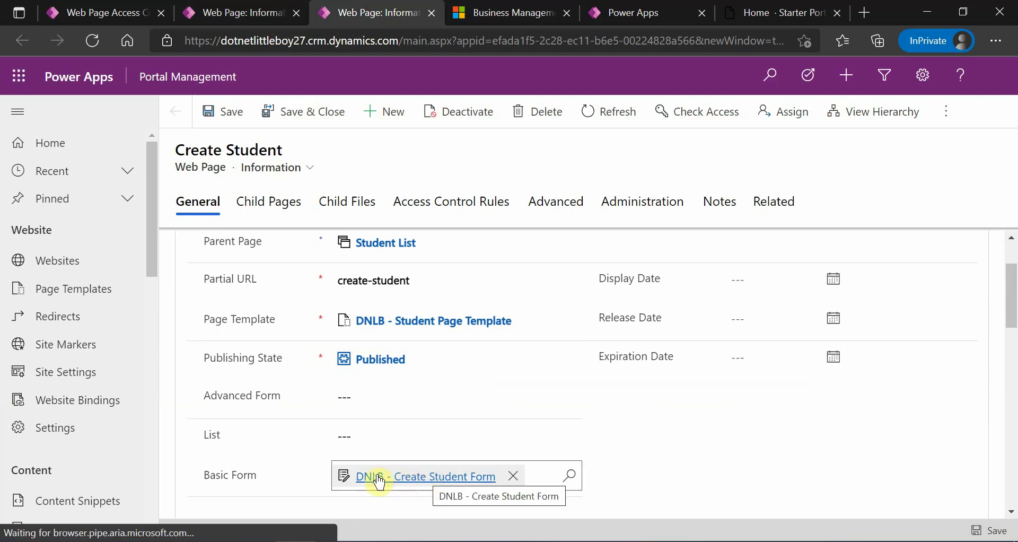
{"action": "scroll", "coordinate": [379, 483], "scroll_direction": "down", "scroll_amount": 1}
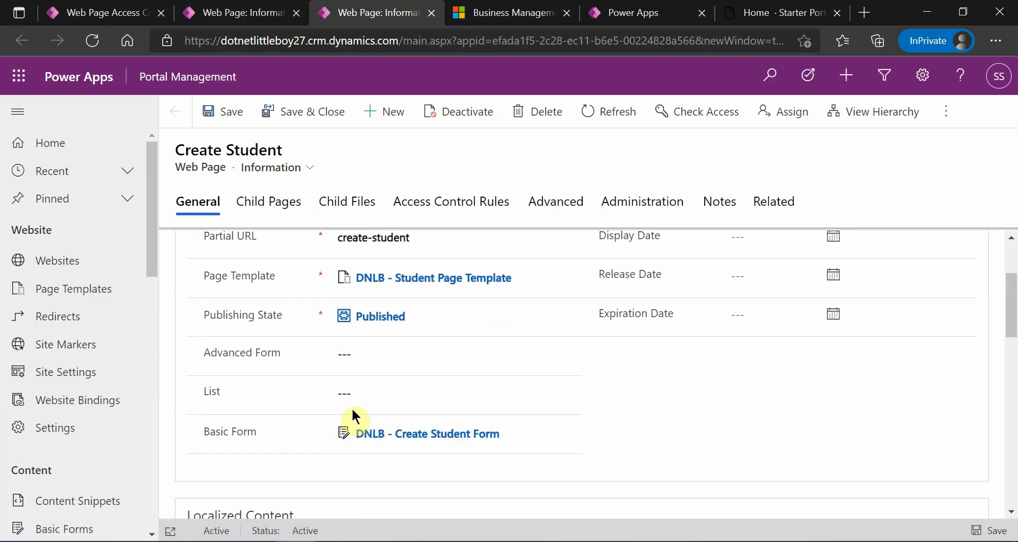
- Examine the Edit Student web page's parent page, page template and basic form
{"action": "left_click", "coordinate": [193, 6]}
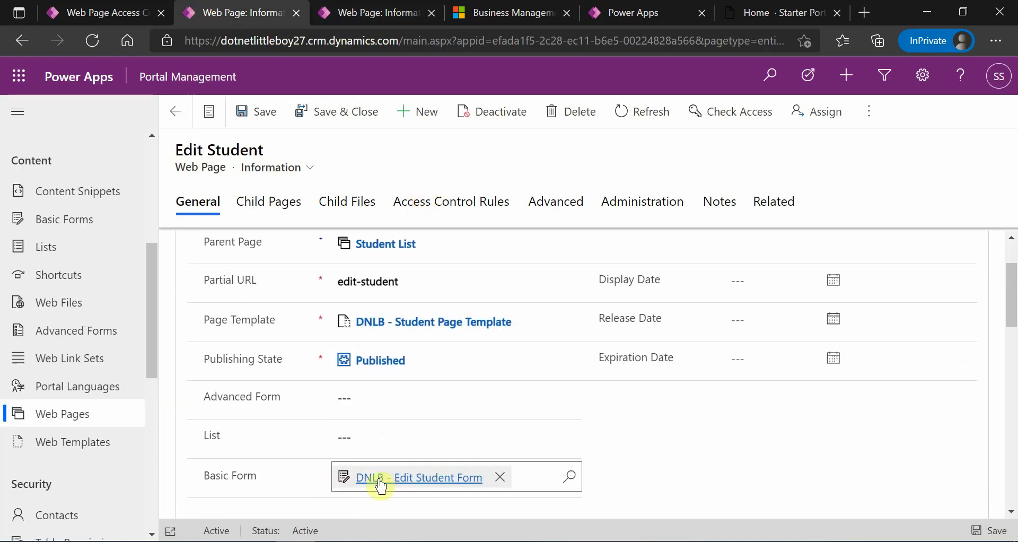
{"action": "scroll", "coordinate": [411, 403], "scroll_direction": "up", "scroll_amount": 1}
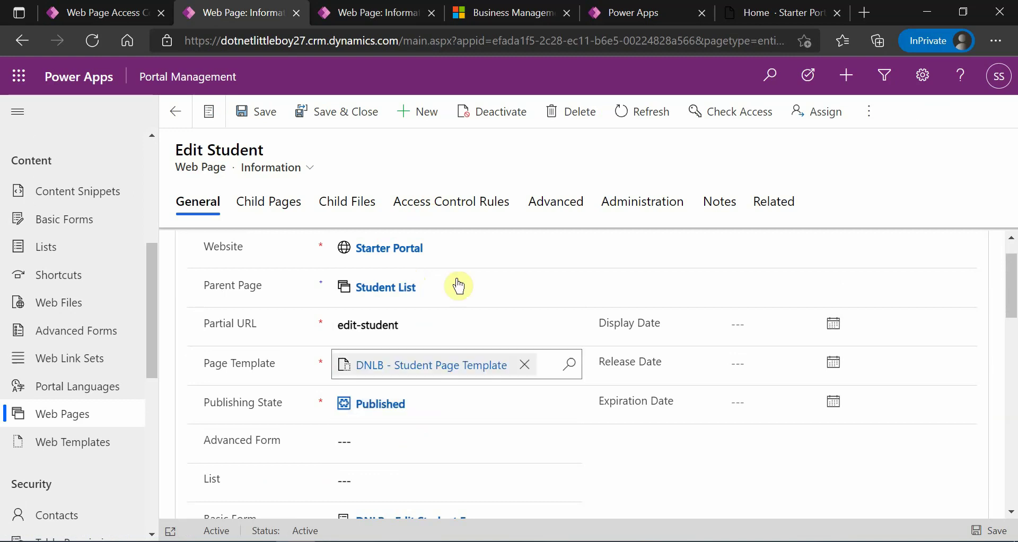
{"action": "scroll", "coordinate": [419, 406], "scroll_direction": "down", "scroll_amount": 1}
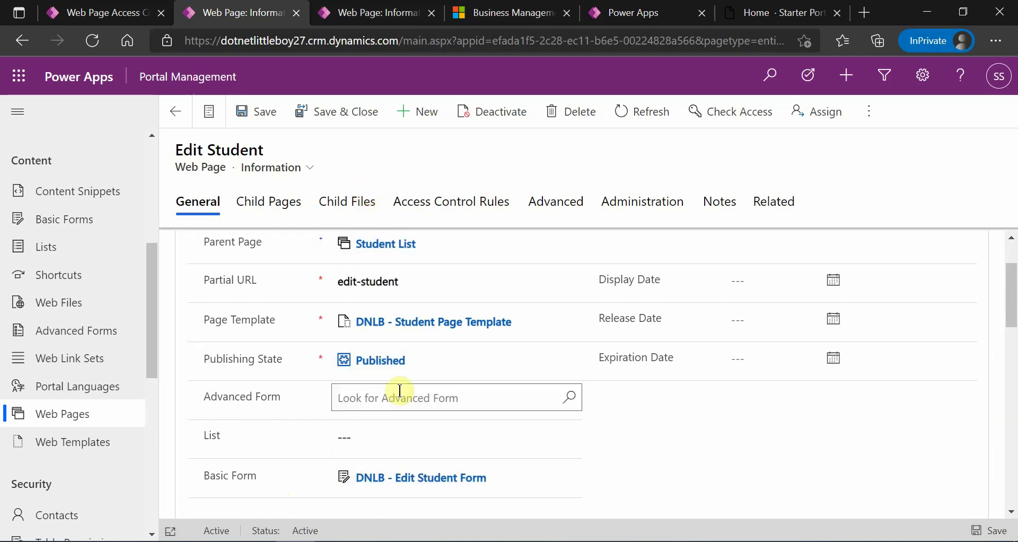
{"action": "scroll", "coordinate": [416, 329], "scroll_direction": "up", "scroll_amount": 1}
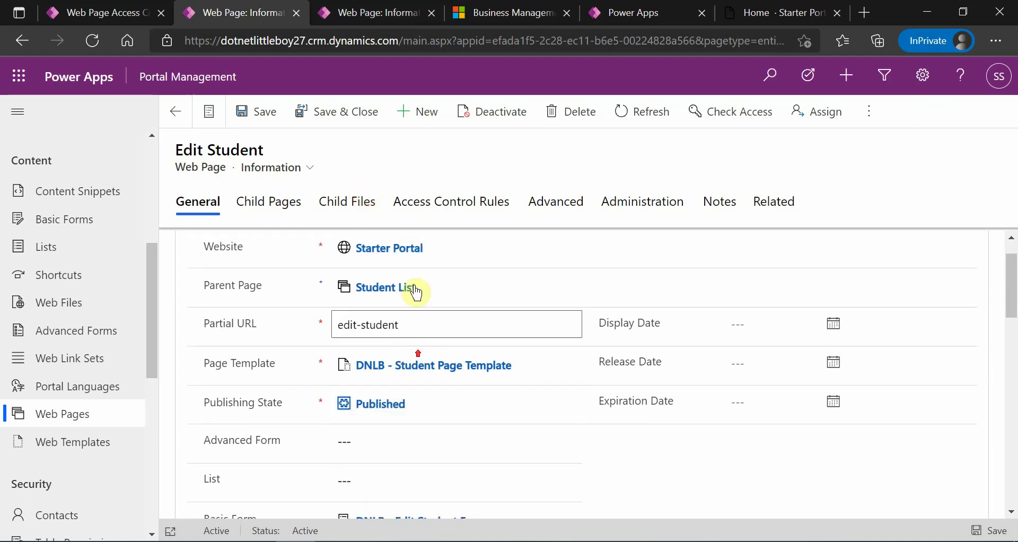
- Open the Create Student page from the Student List submenu on the live portal site
{"action": "left_click", "coordinate": [738, 19]}
{"action": "left_click", "coordinate": [770, 166]}
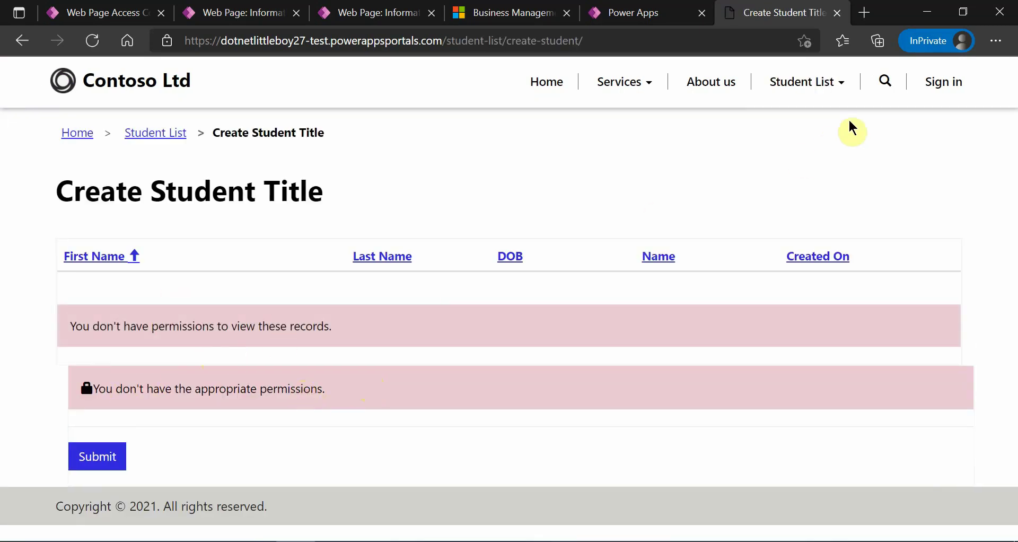
- Open DNLB - Create Student Form from the Create Student web page record and check its Enable Table Permissions setting
{"action": "left_click", "coordinate": [371, 8]}
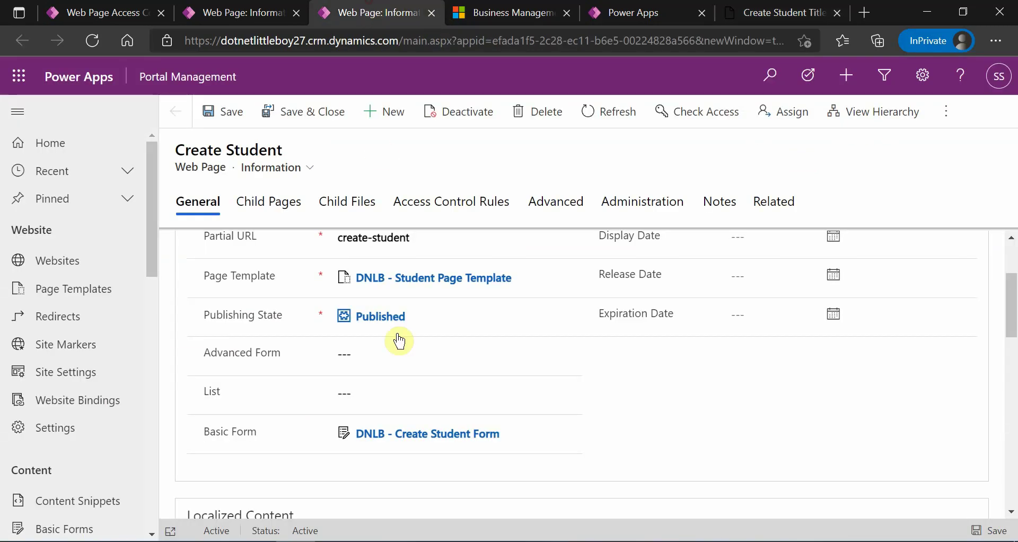
{"action": "scroll", "coordinate": [376, 411], "scroll_direction": "down", "scroll_amount": 2}
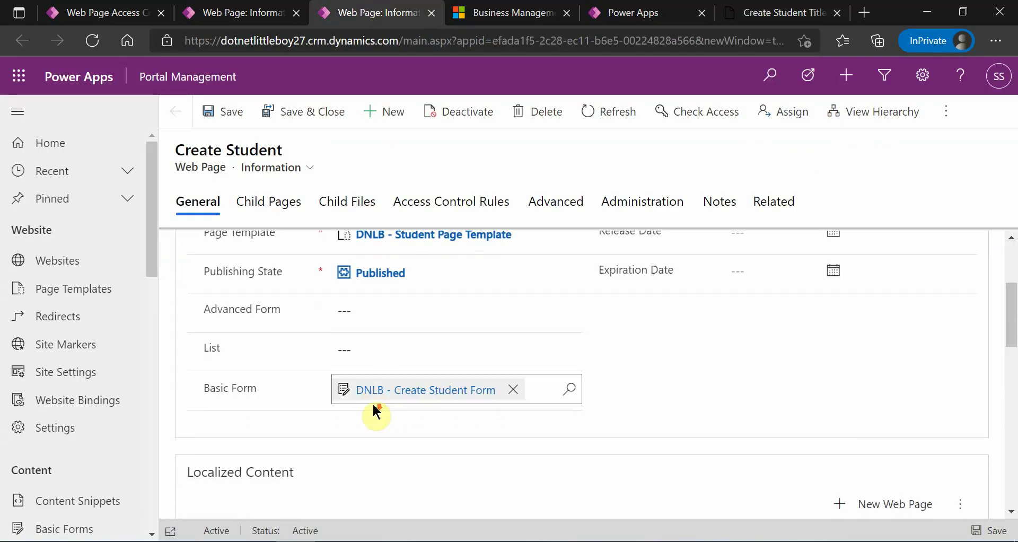
{"action": "left_click", "coordinate": [399, 391]}
{"action": "left_click", "coordinate": [761, 13]}
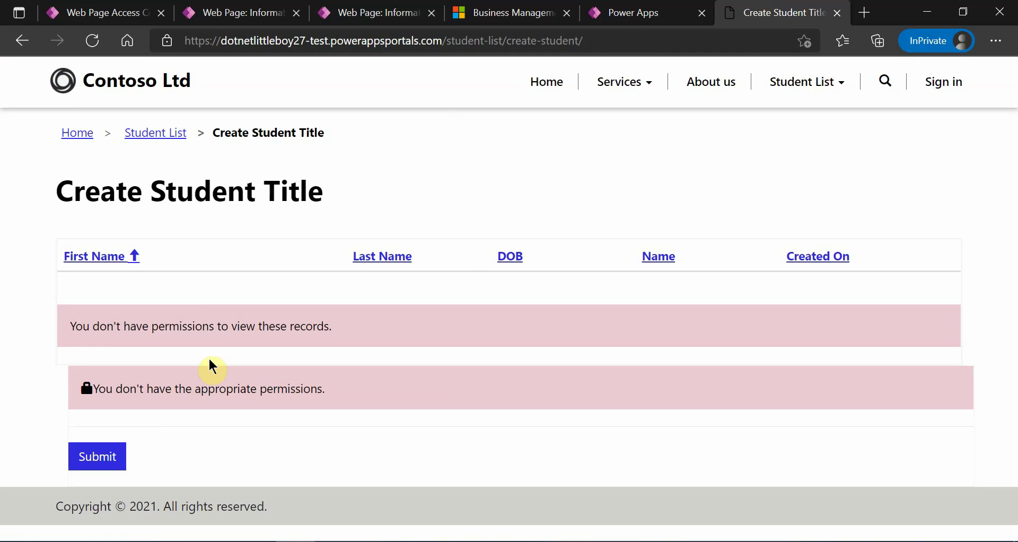
{"action": "left_click", "coordinate": [371, 12]}
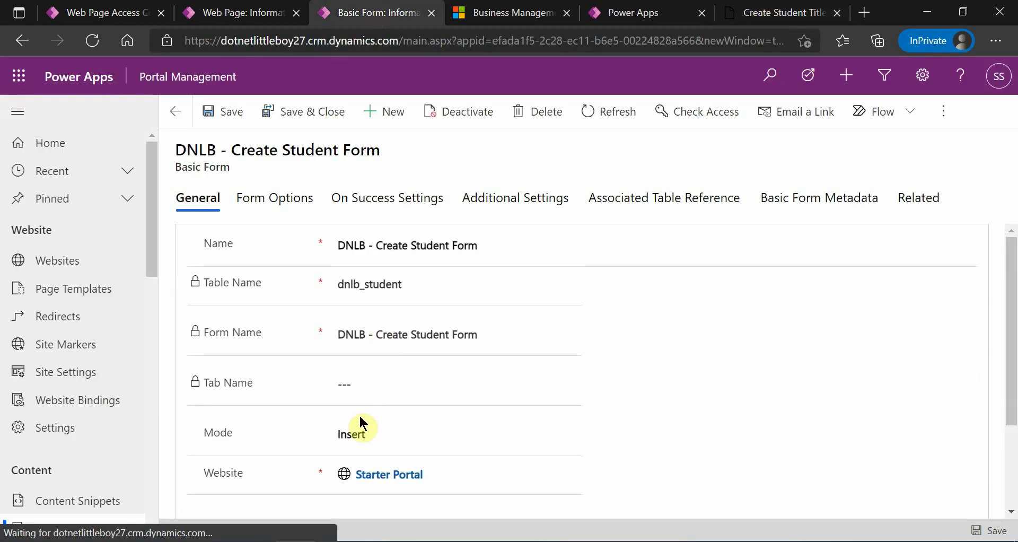
{"action": "scroll", "coordinate": [372, 418], "scroll_direction": "down", "scroll_amount": 1}
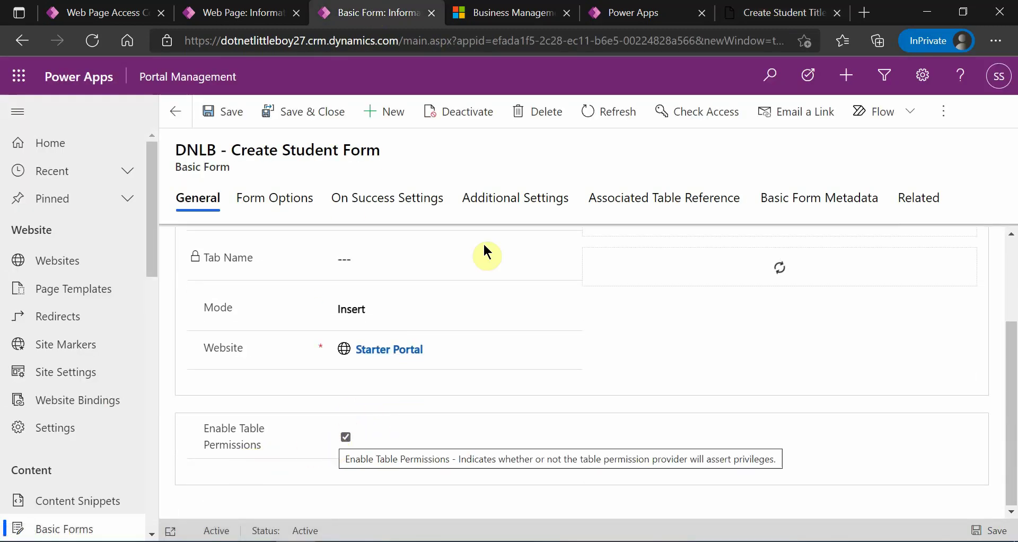
- Compare the basic form's table permission setting with the live Create Student page, and show the Student List submenu there
{"action": "left_click", "coordinate": [801, 7]}
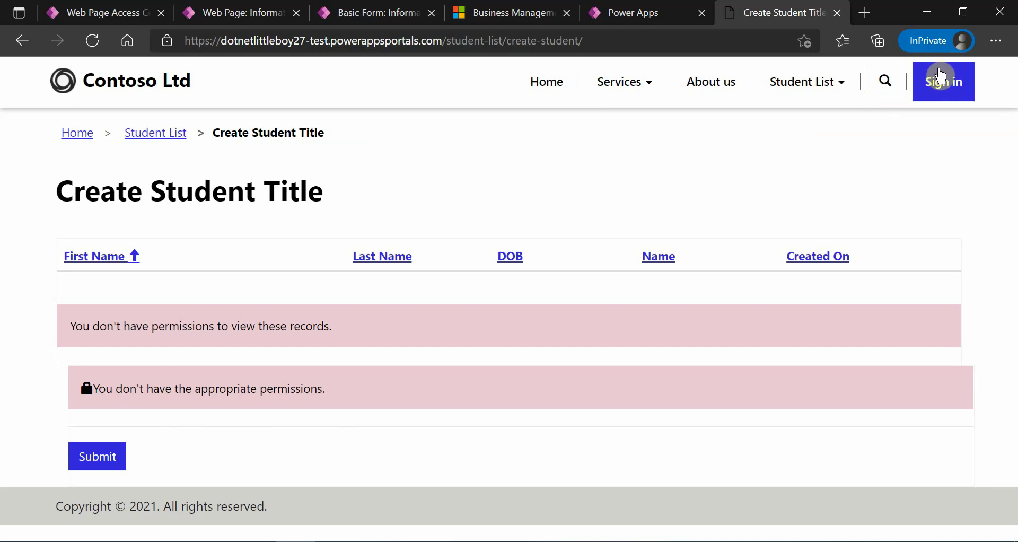
{"action": "left_click", "coordinate": [416, 12]}
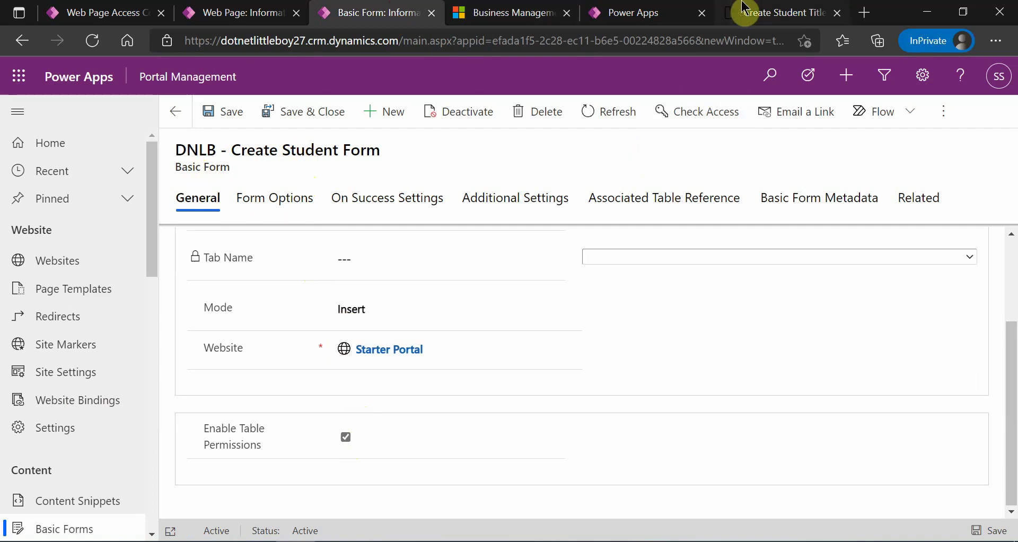
{"action": "left_click", "coordinate": [819, 13]}
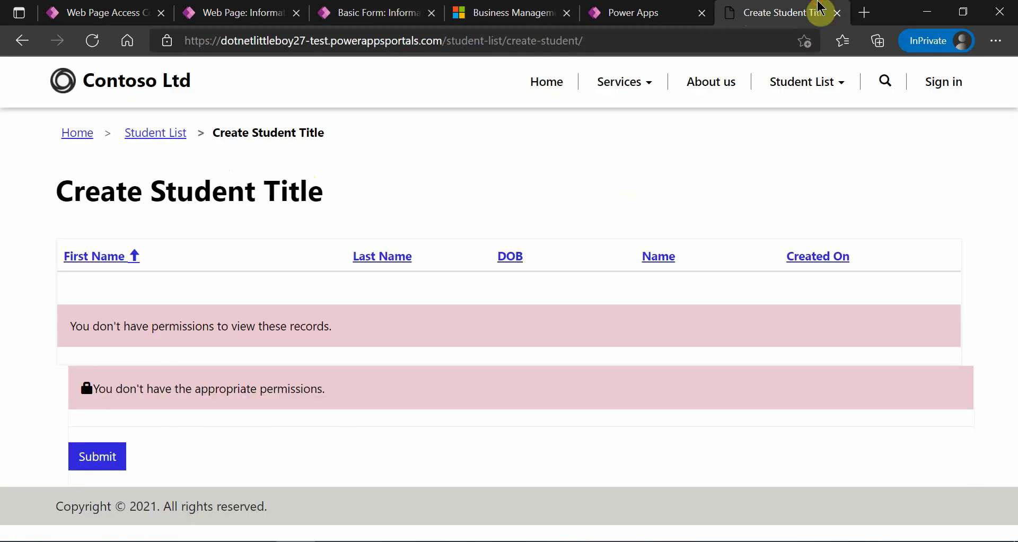
{"action": "left_click", "coordinate": [811, 85]}
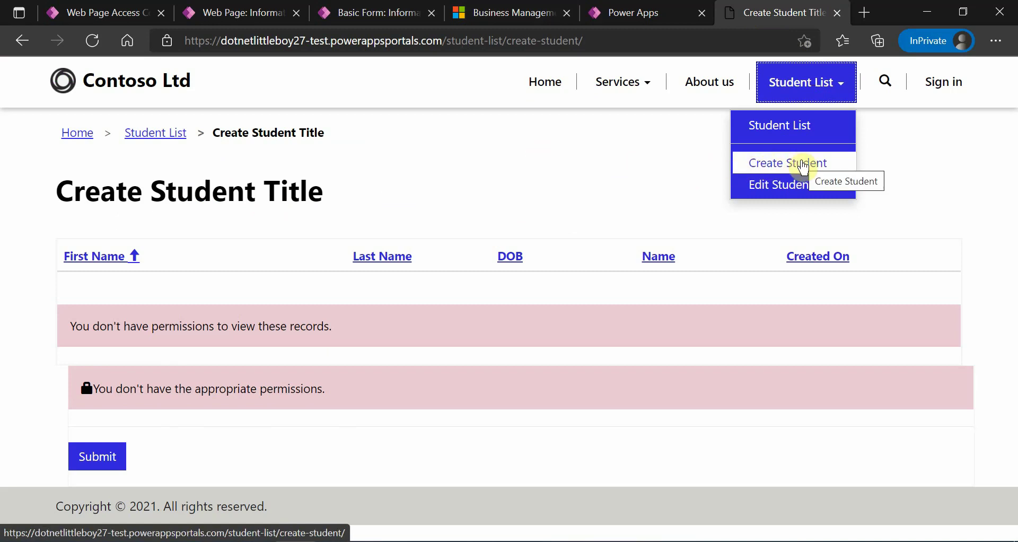
- Close the Student List submenu on the live portal and duplicate the browser tab holding the Active Web Page Access Control Rules list
{"action": "left_click", "coordinate": [609, 159]}
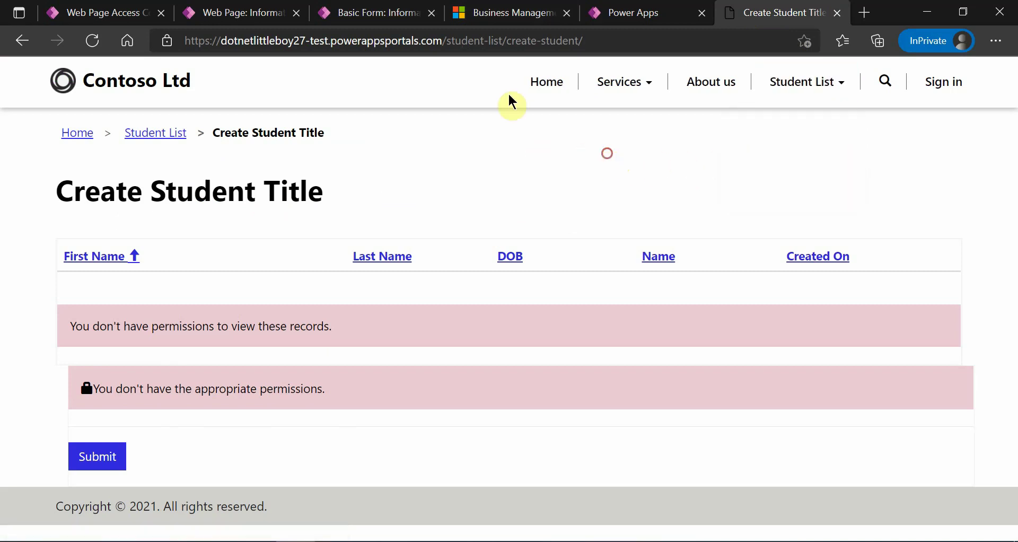
{"action": "left_click", "coordinate": [404, 13]}
{"action": "left_click", "coordinate": [106, 12]}
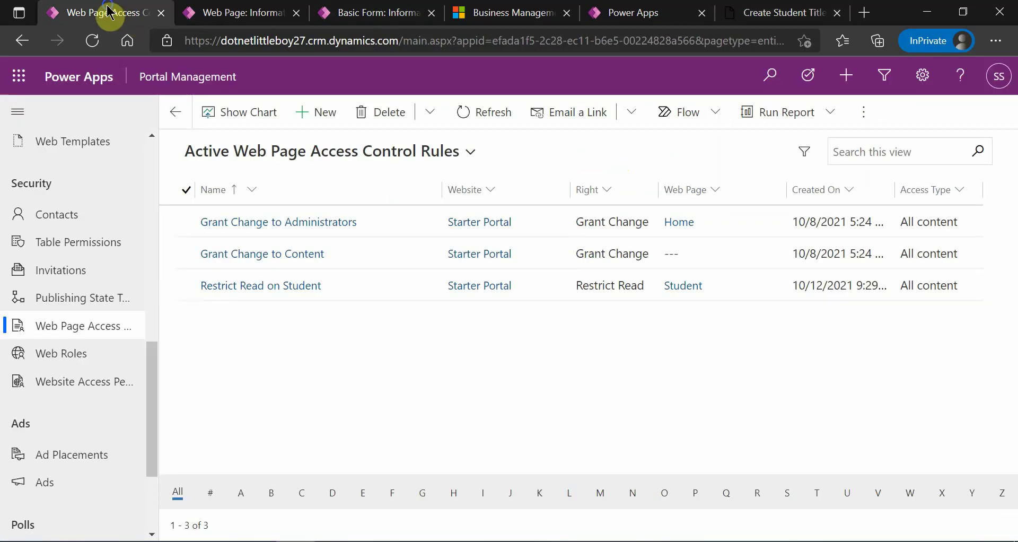
{"action": "right_click", "coordinate": [108, 9]}
{"action": "left_click", "coordinate": [159, 105]}
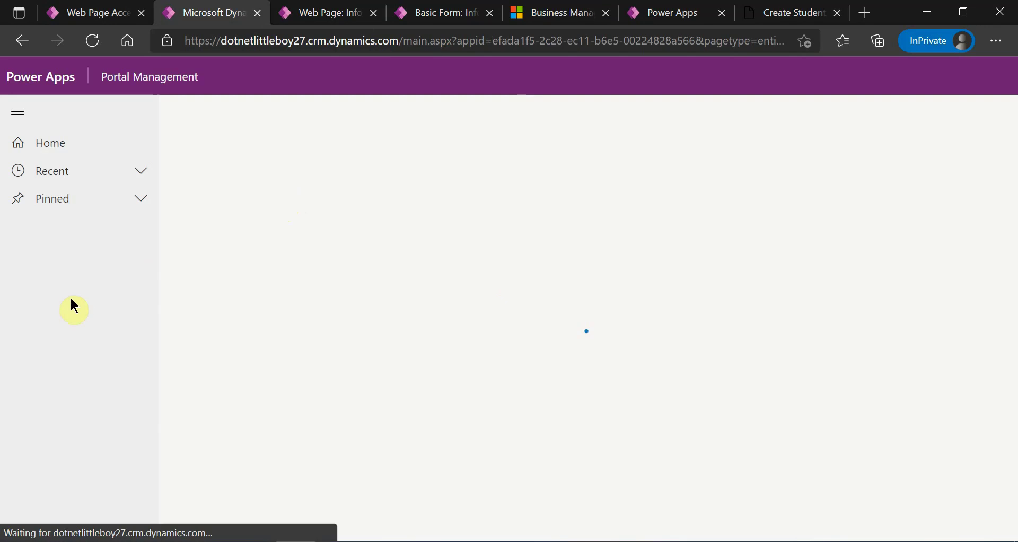
- Open the DNLB - Super User web role from the Active Web Roles list in the duplicated tab
{"action": "scroll", "coordinate": [102, 401], "scroll_direction": "down", "scroll_amount": 6}
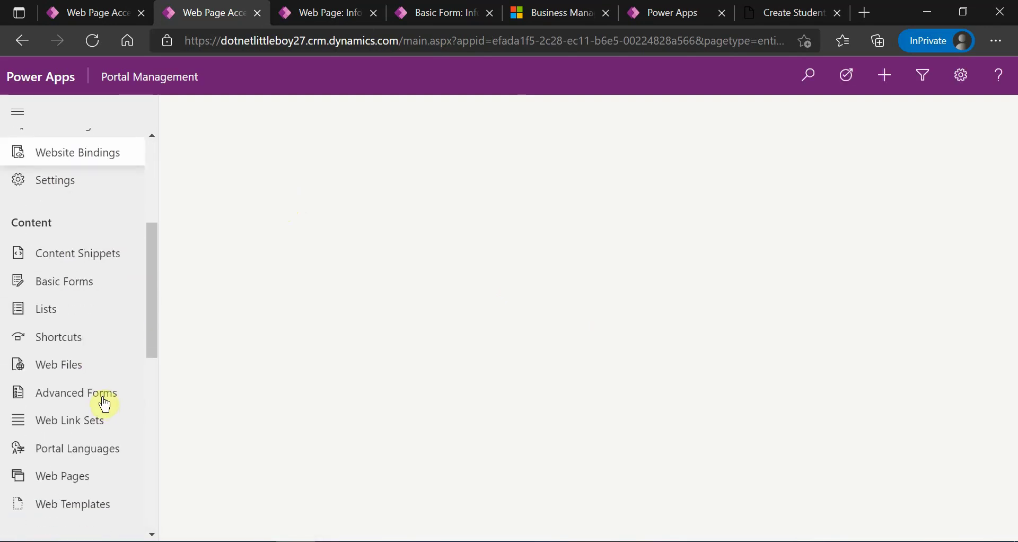
{"action": "scroll", "coordinate": [100, 413], "scroll_direction": "down", "scroll_amount": 4}
{"action": "left_click", "coordinate": [98, 407]}
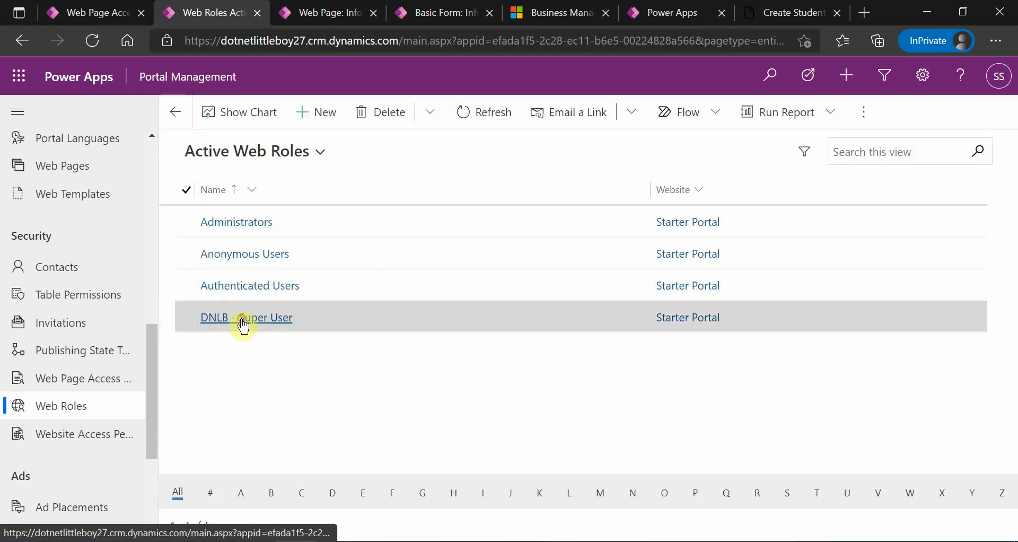
{"action": "left_click", "coordinate": [241, 318]}
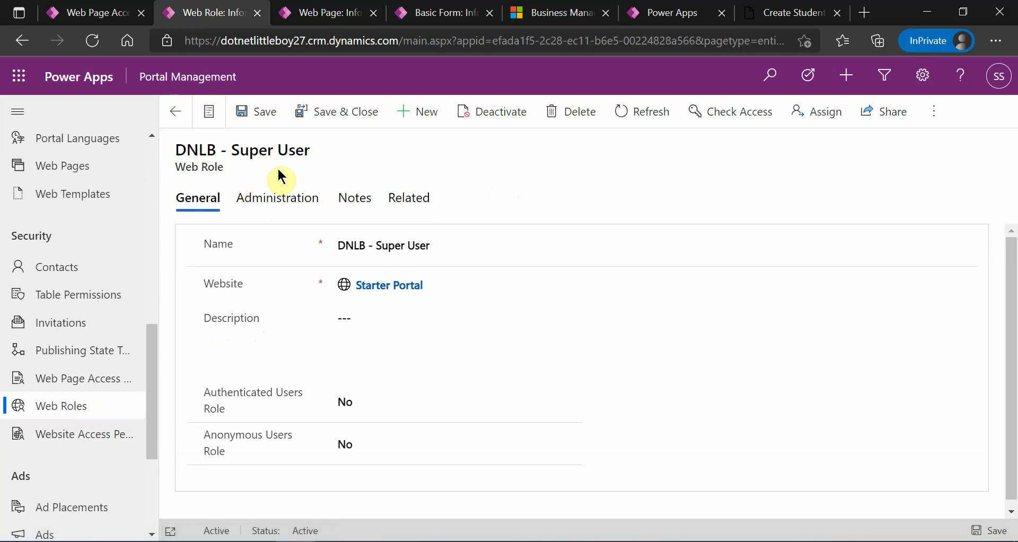
- Review the Student List submenu on the live Create Student page alongside the Active Web Page Access Control Rules list
{"action": "left_click", "coordinate": [753, 17]}
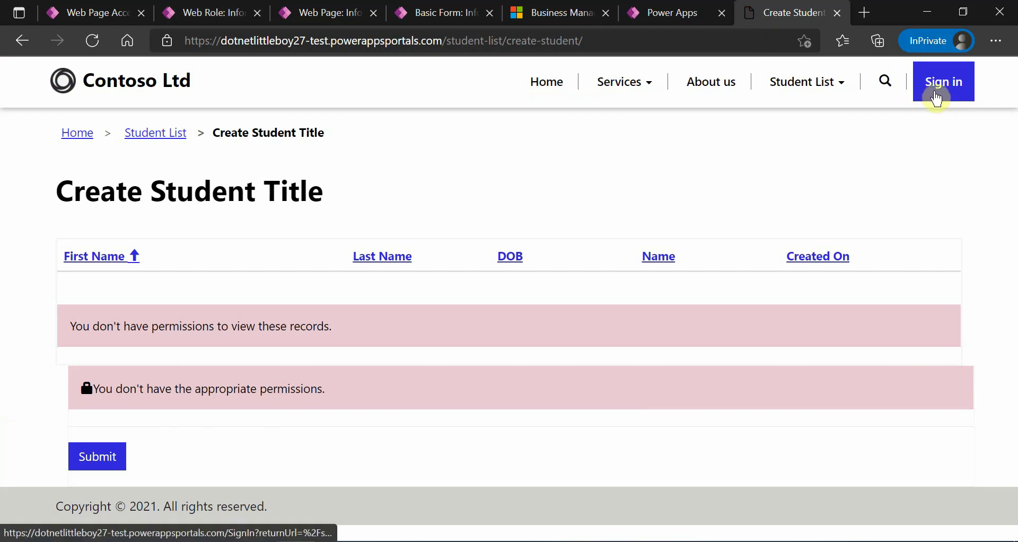
{"action": "left_click", "coordinate": [799, 83]}
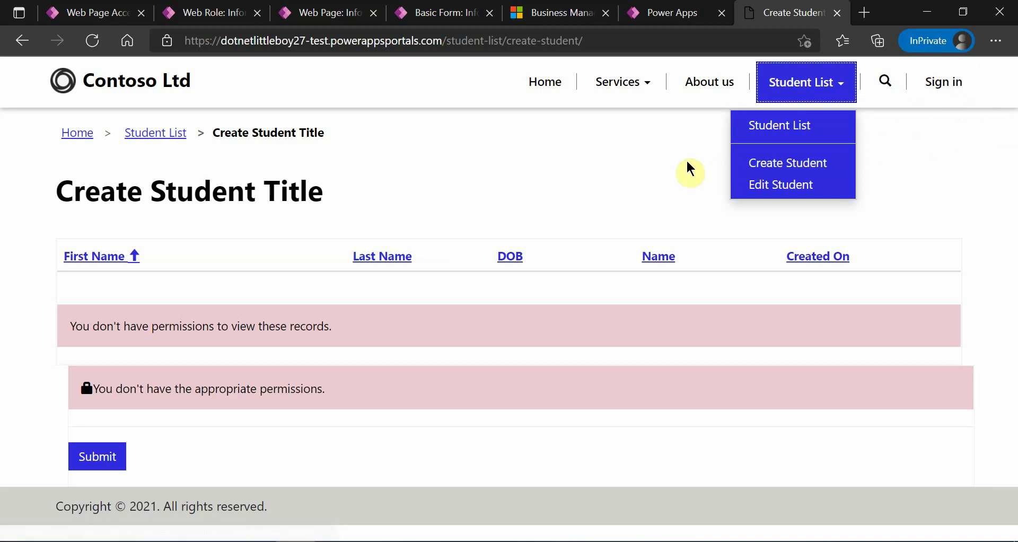
{"action": "left_click", "coordinate": [83, 13]}
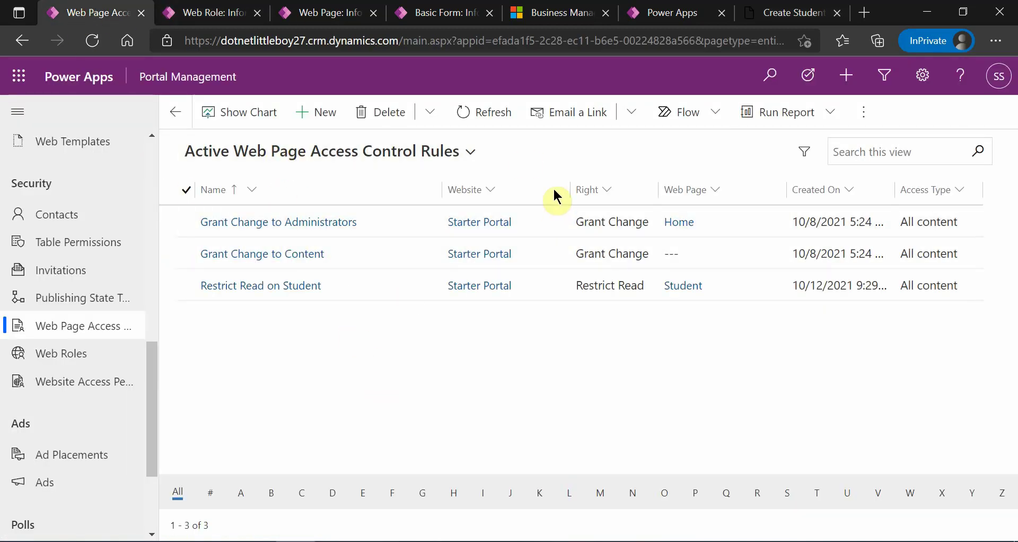
{"action": "left_click", "coordinate": [769, 12]}
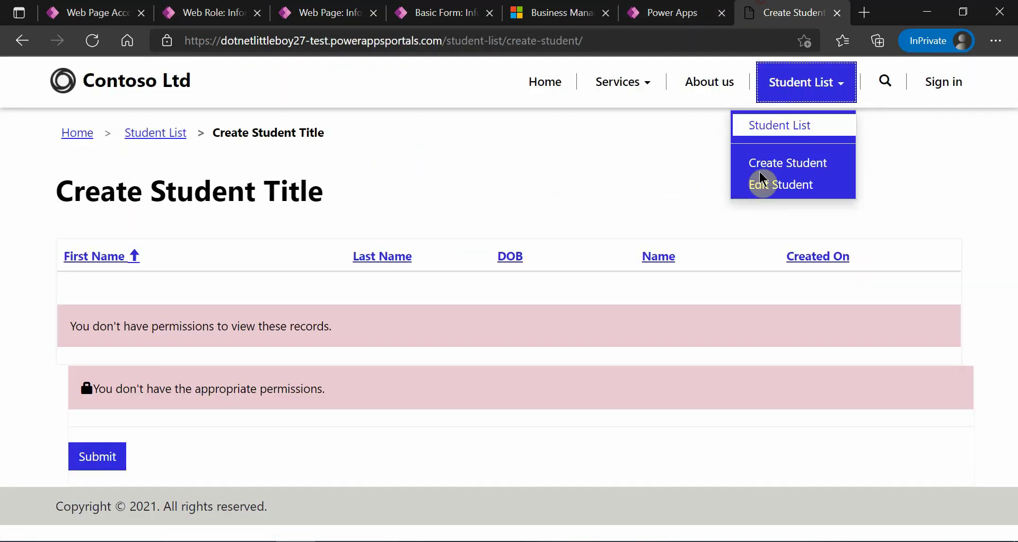
{"action": "left_click", "coordinate": [554, 176]}
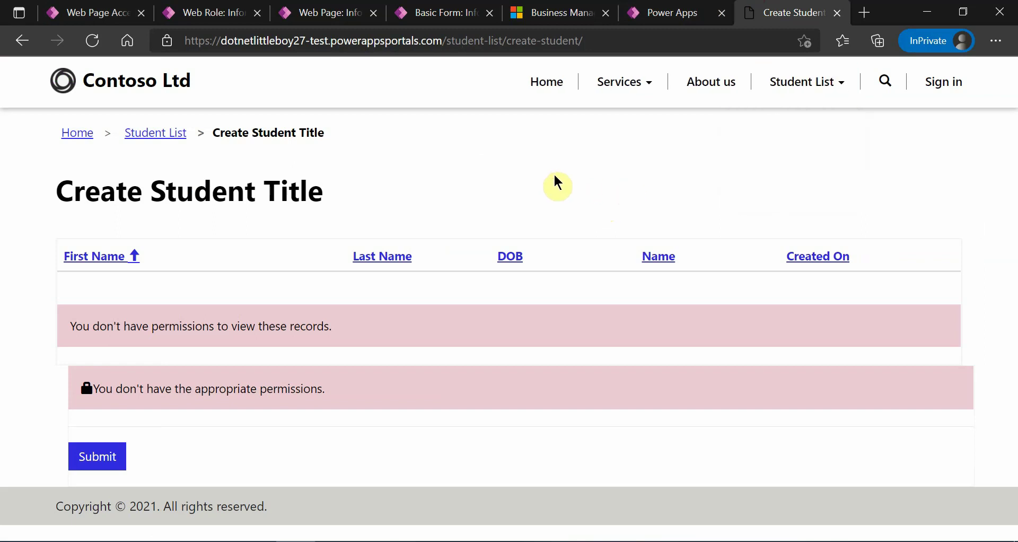
- Open the Create Student page in the Power Apps portals studio and examine its Permissions settings
{"action": "left_click", "coordinate": [663, 12]}
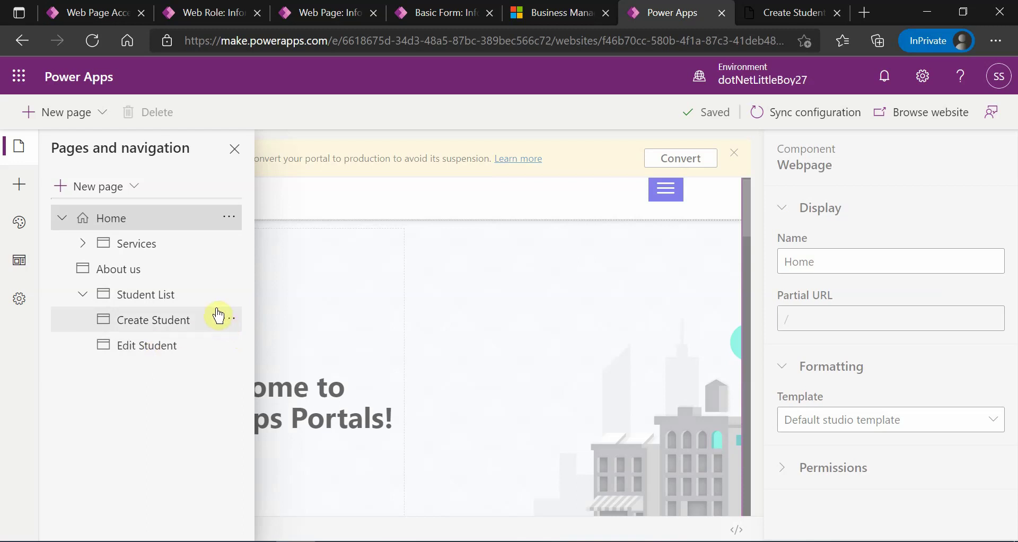
{"action": "left_click", "coordinate": [170, 327]}
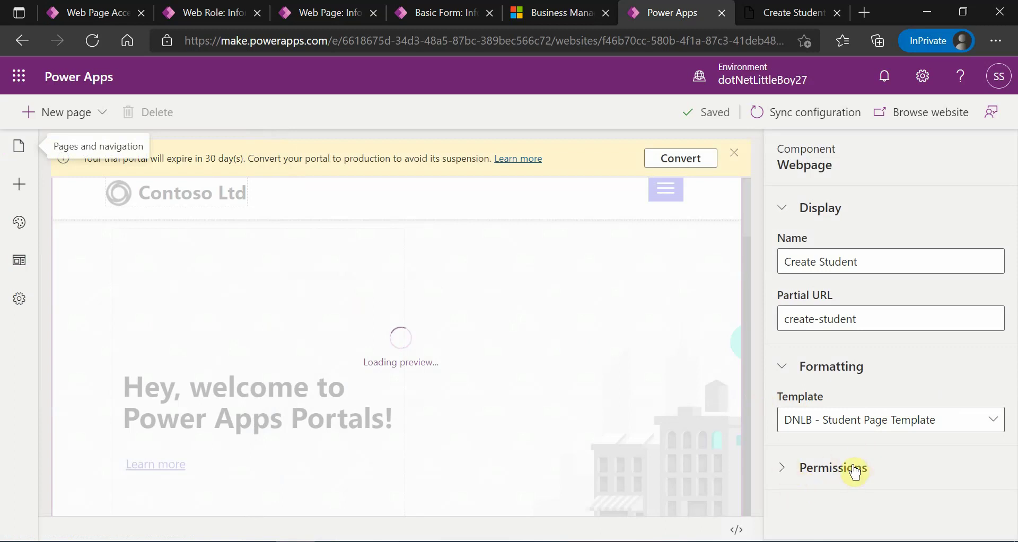
{"action": "left_click", "coordinate": [784, 468]}
{"action": "scroll", "coordinate": [859, 424], "scroll_direction": "down", "scroll_amount": 2}
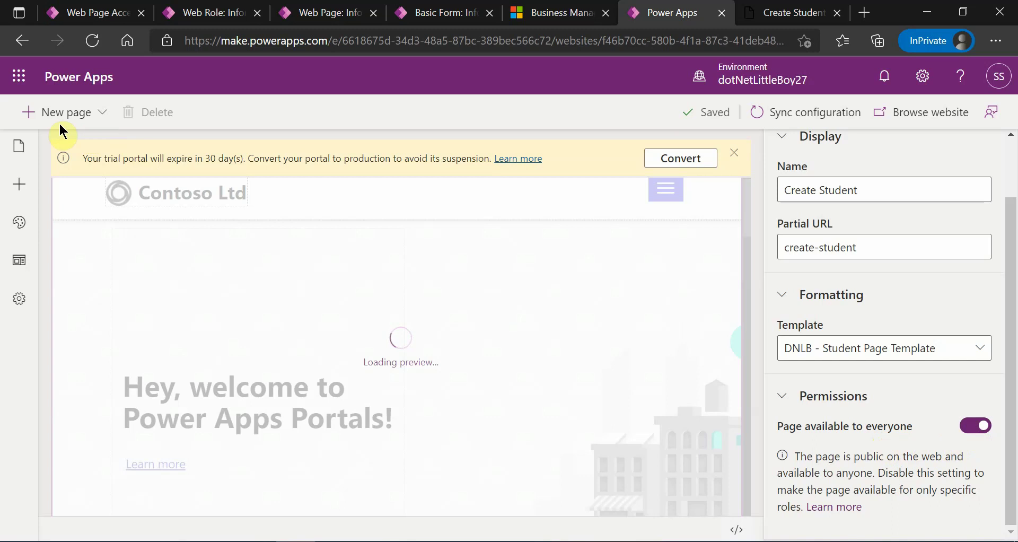
{"action": "left_click", "coordinate": [20, 151]}
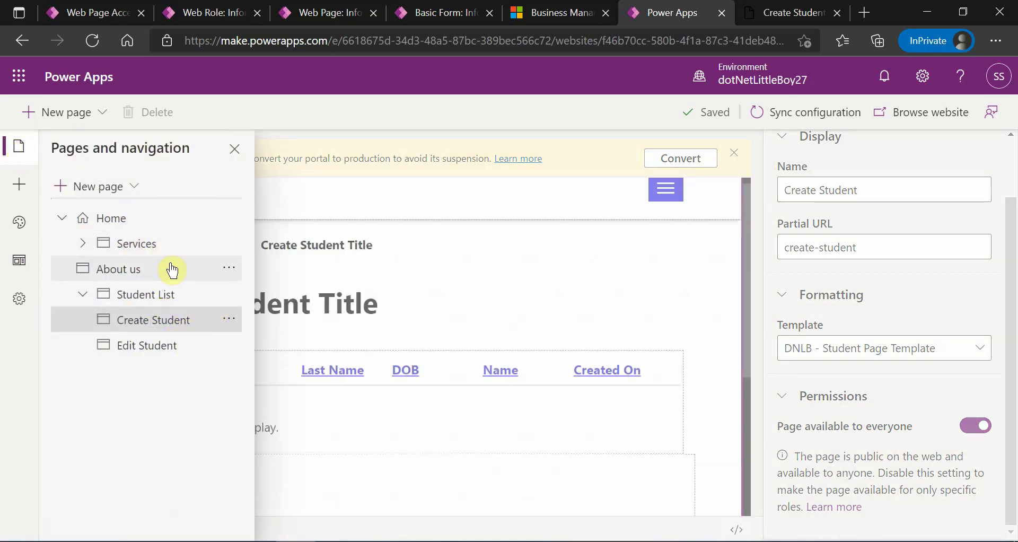
{"action": "left_click", "coordinate": [839, 465]}
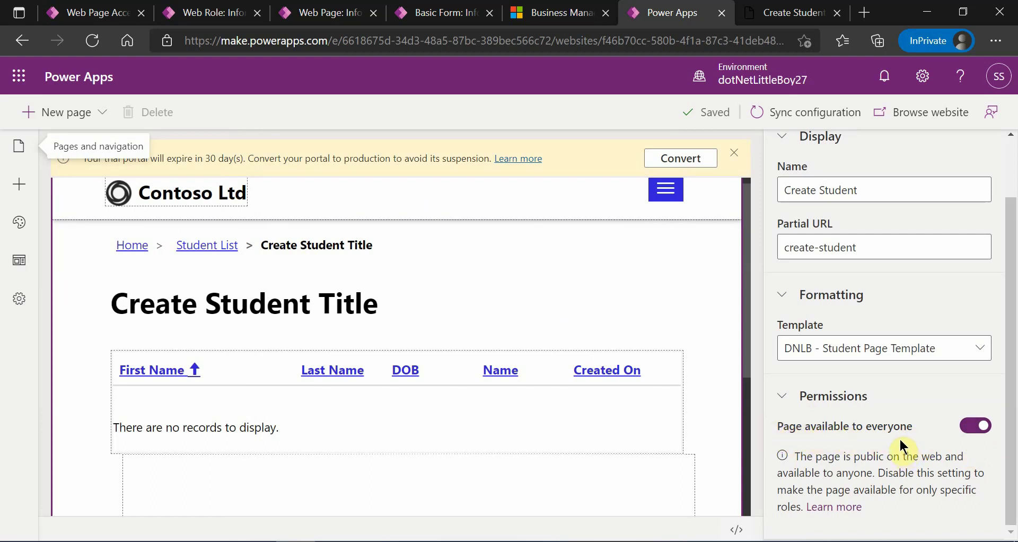
- Turn off Page available to everyone for the Create Student page
{"action": "left_click", "coordinate": [986, 427]}
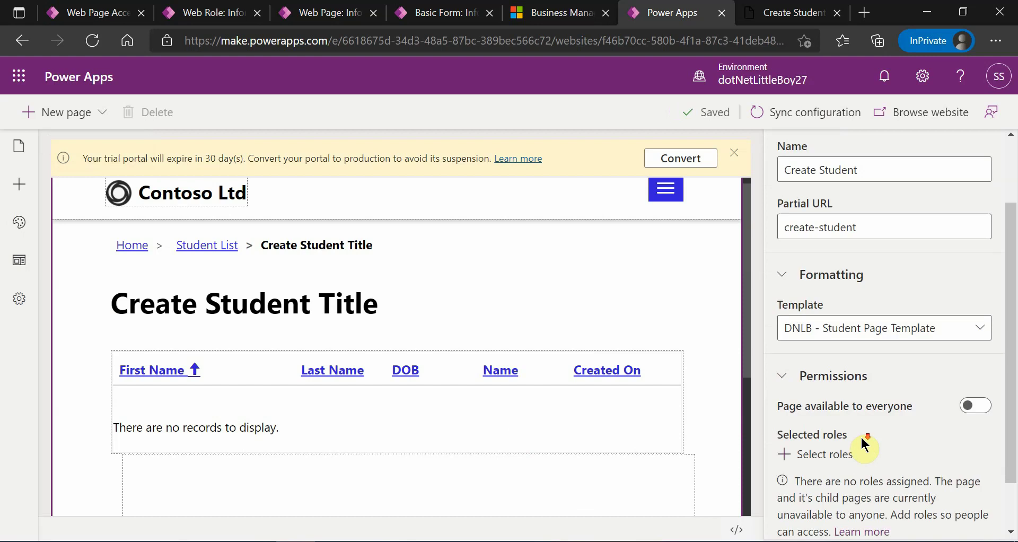
{"action": "scroll", "coordinate": [860, 434], "scroll_direction": "down", "scroll_amount": 2}
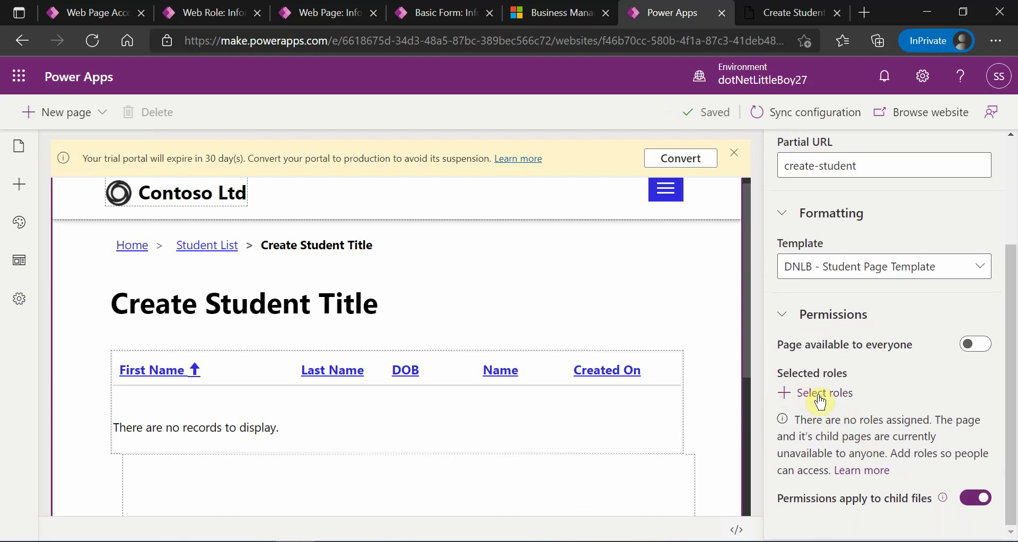
{"action": "scroll", "coordinate": [820, 401], "scroll_direction": "up", "scroll_amount": 3}
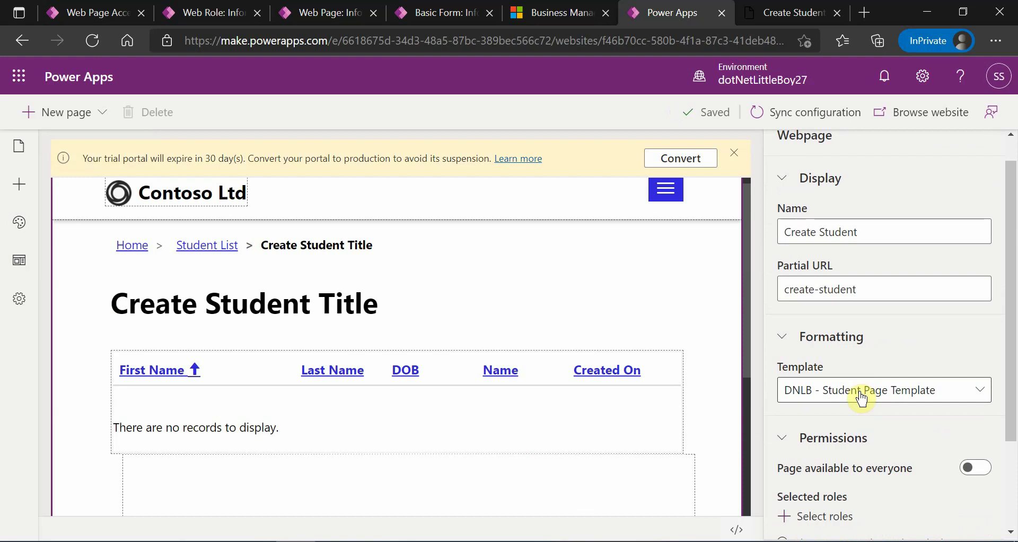
- Compare the Create Student page's partial URL with the live page's address, and show the roles selectable for the page
{"action": "left_click_drag", "start_coordinate": [851, 289], "coordinate": [779, 279]}
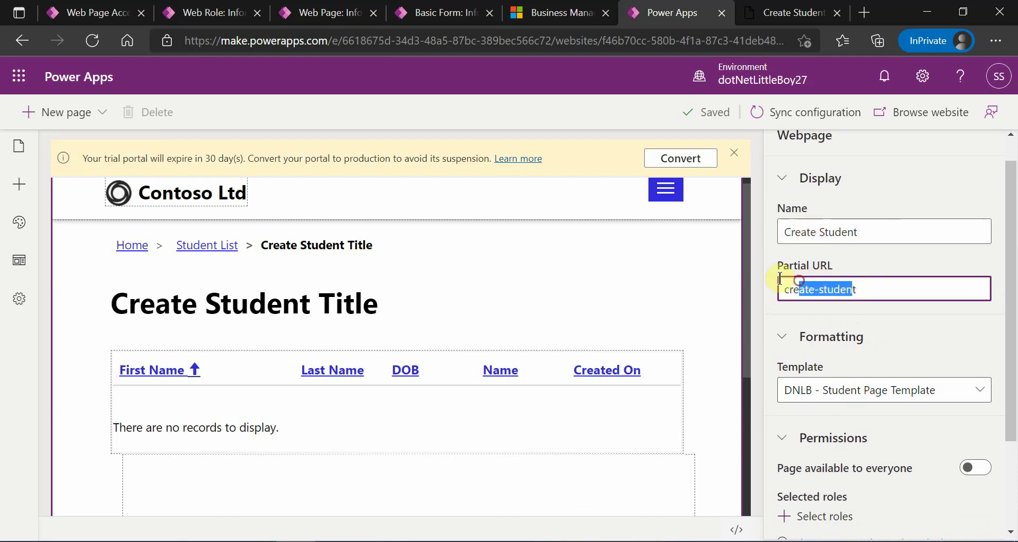
{"action": "left_click", "coordinate": [787, 12]}
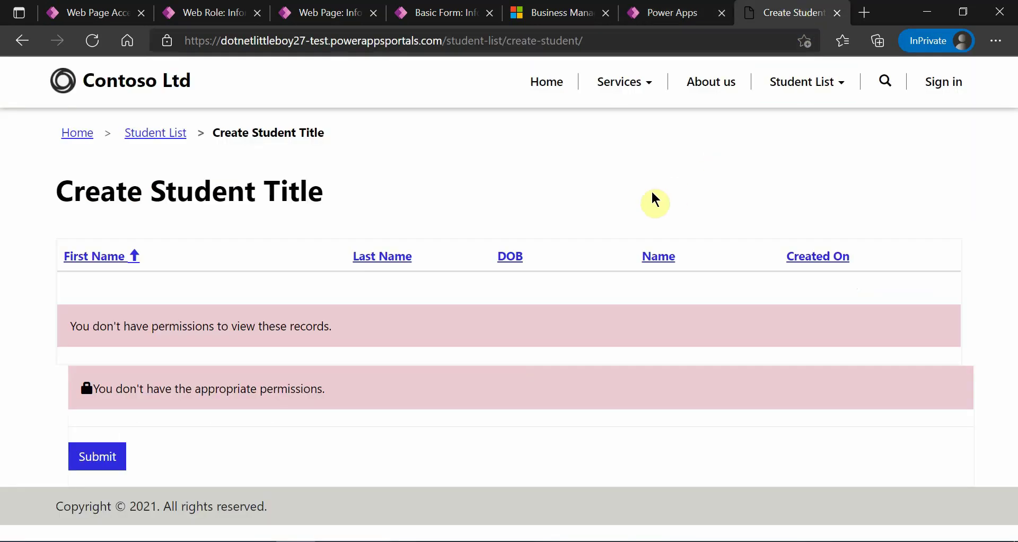
{"action": "left_click", "coordinate": [661, 13]}
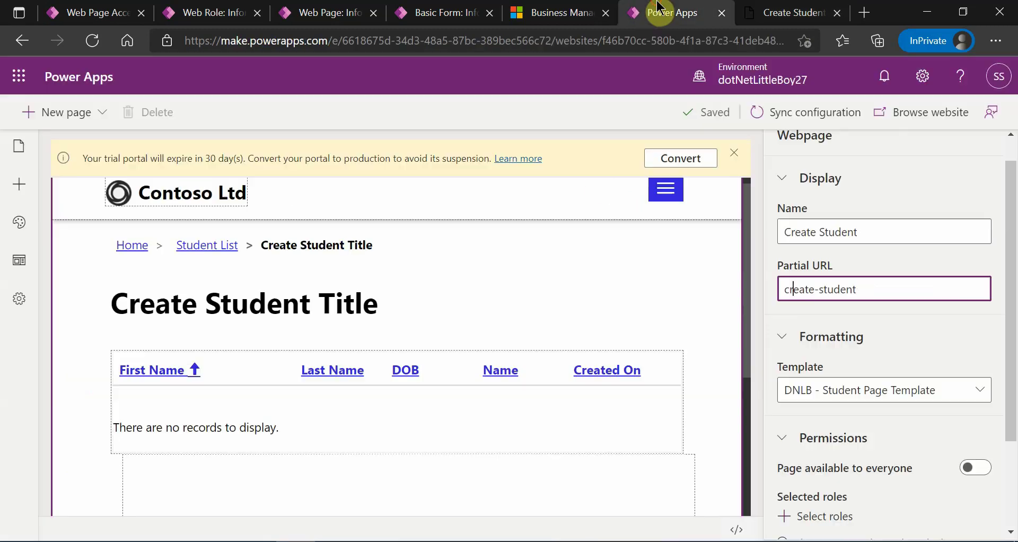
{"action": "scroll", "coordinate": [859, 469], "scroll_direction": "down", "scroll_amount": 2}
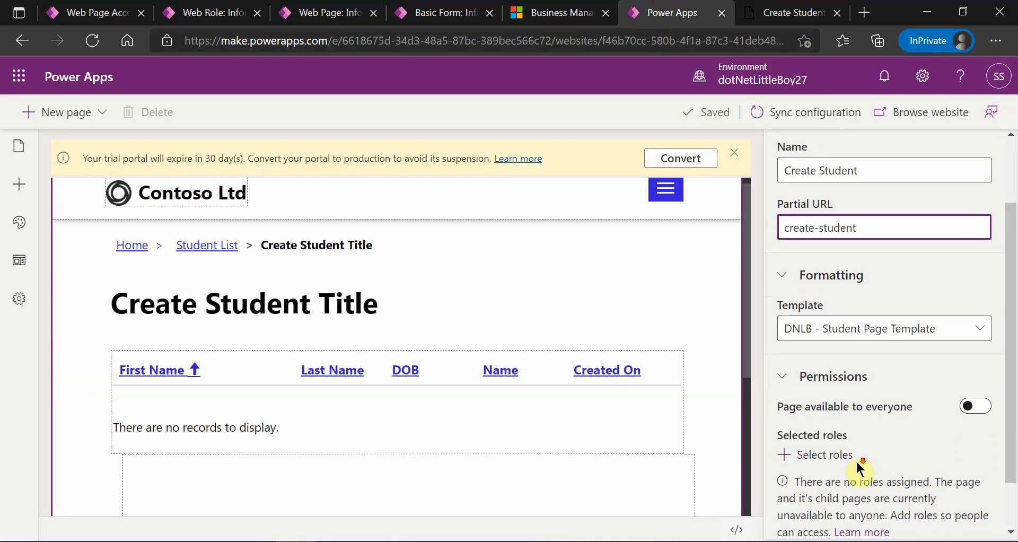
{"action": "left_click", "coordinate": [820, 456]}
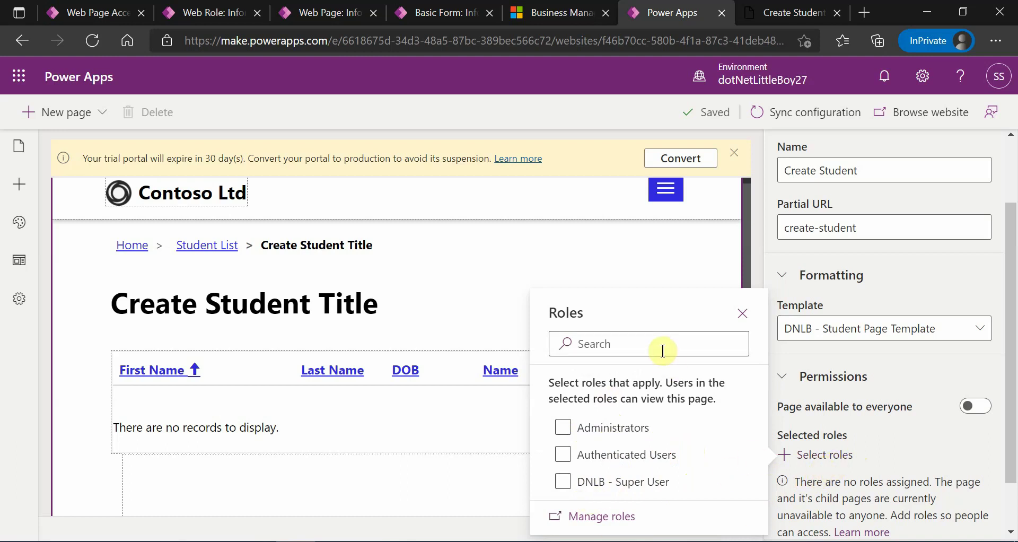
- Examine the access control rules list, the DNLB - Super User role and the Edit Student web page's own access control rules
{"action": "left_click", "coordinate": [93, 8]}
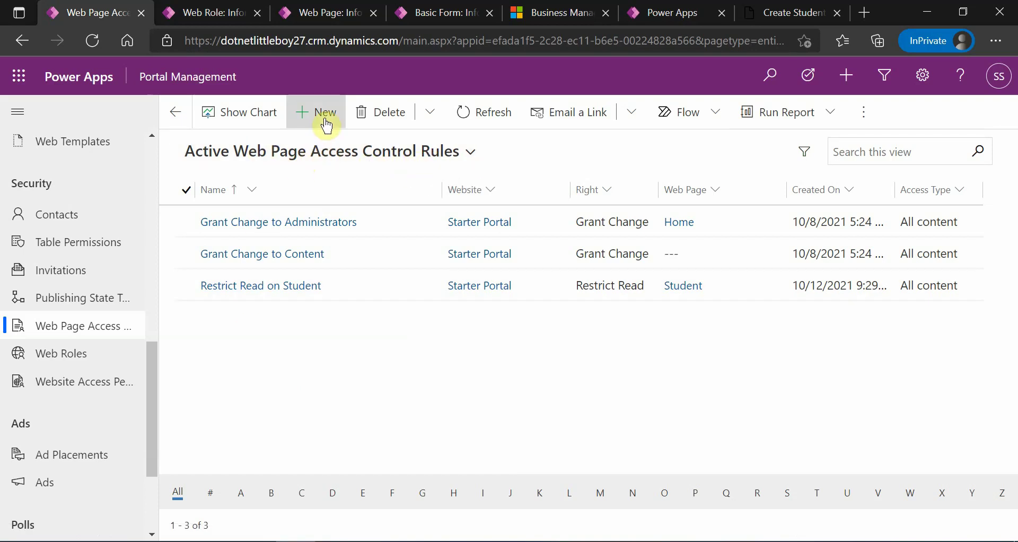
{"action": "left_click", "coordinate": [212, 15]}
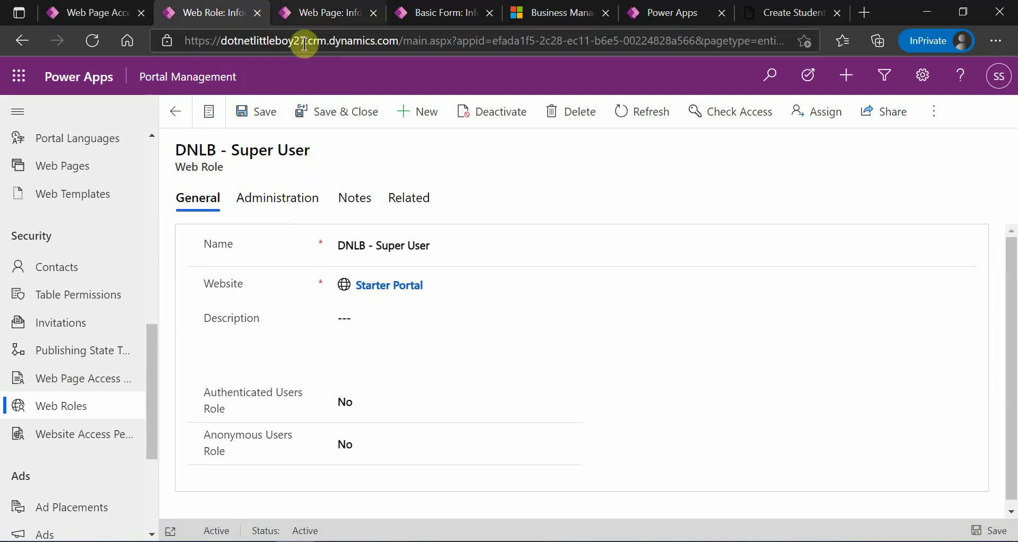
{"action": "left_click", "coordinate": [323, 13]}
{"action": "left_click", "coordinate": [442, 205]}
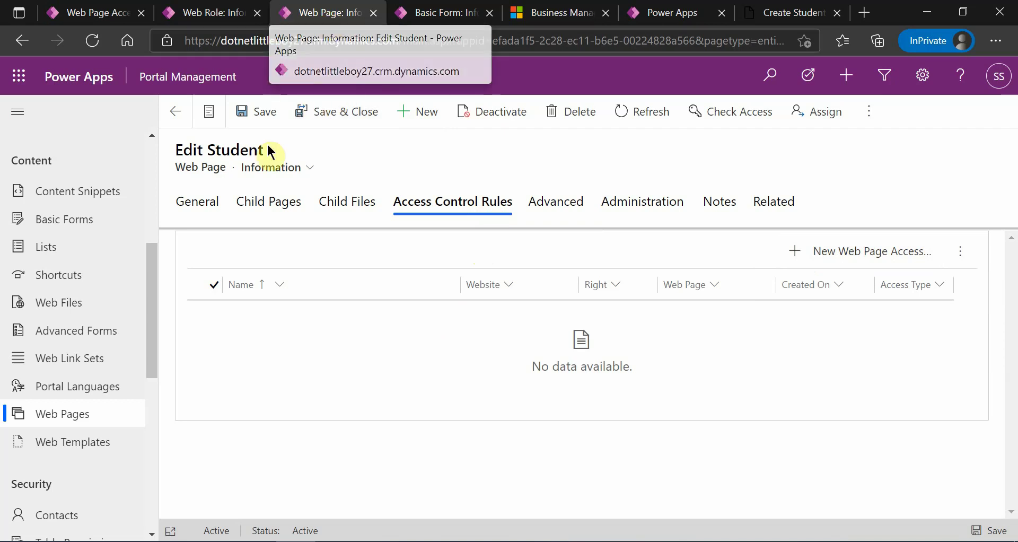
{"action": "left_click", "coordinate": [650, 13]}
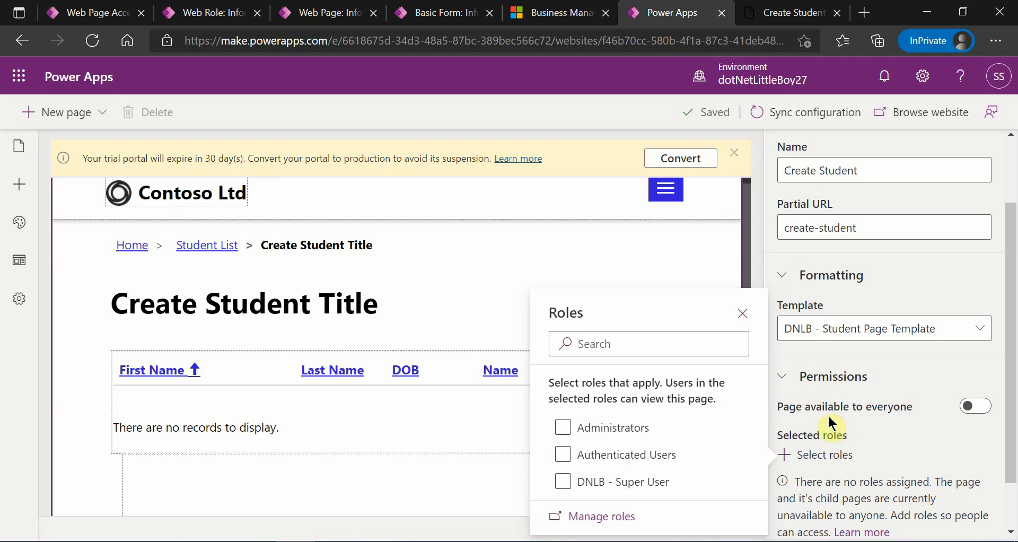
{"action": "left_click", "coordinate": [343, 13]}
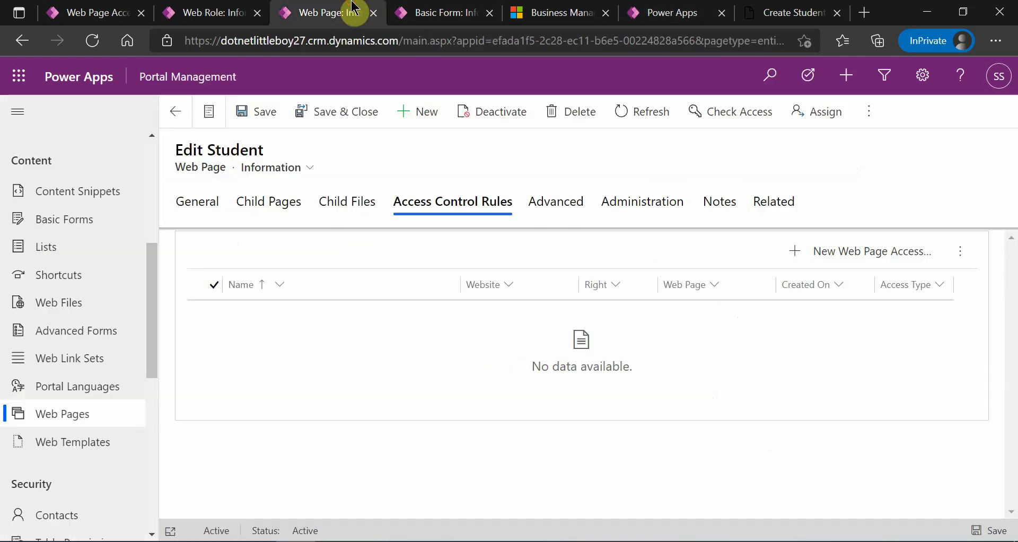
- Start a new web page access control rule for the Edit Student page and set its Right to Restrict Read
{"action": "left_click", "coordinate": [836, 255]}
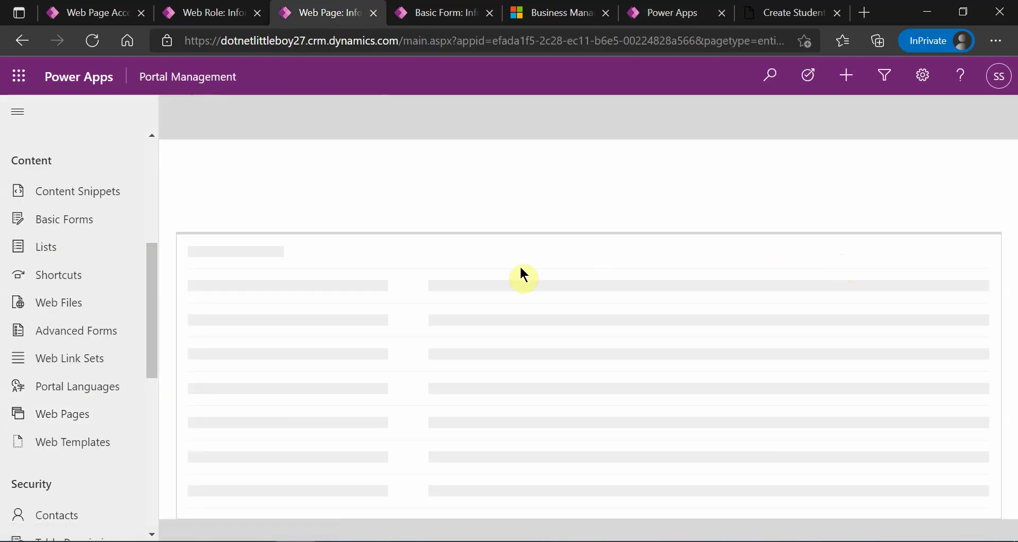
{"action": "left_click", "coordinate": [353, 347]}
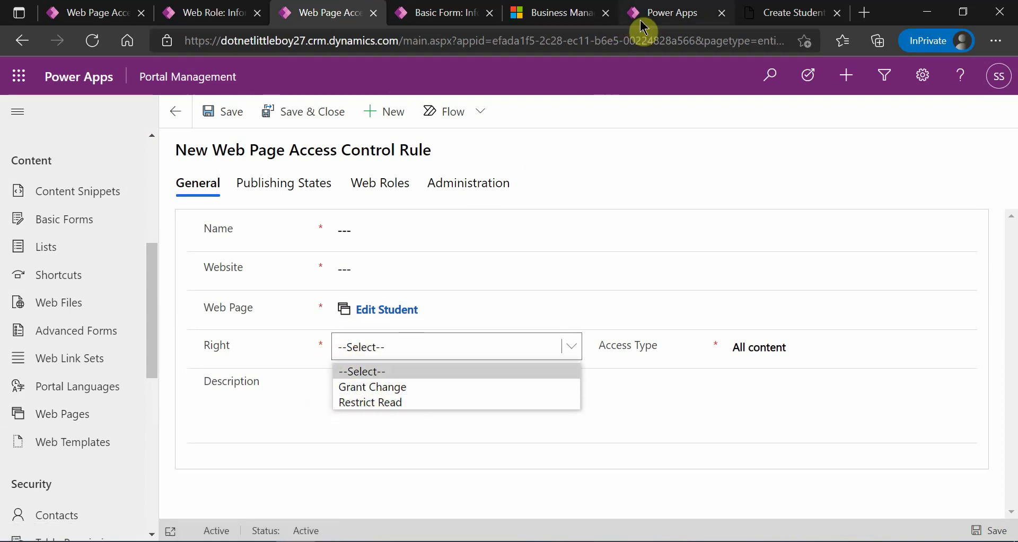
{"action": "left_click", "coordinate": [695, 7]}
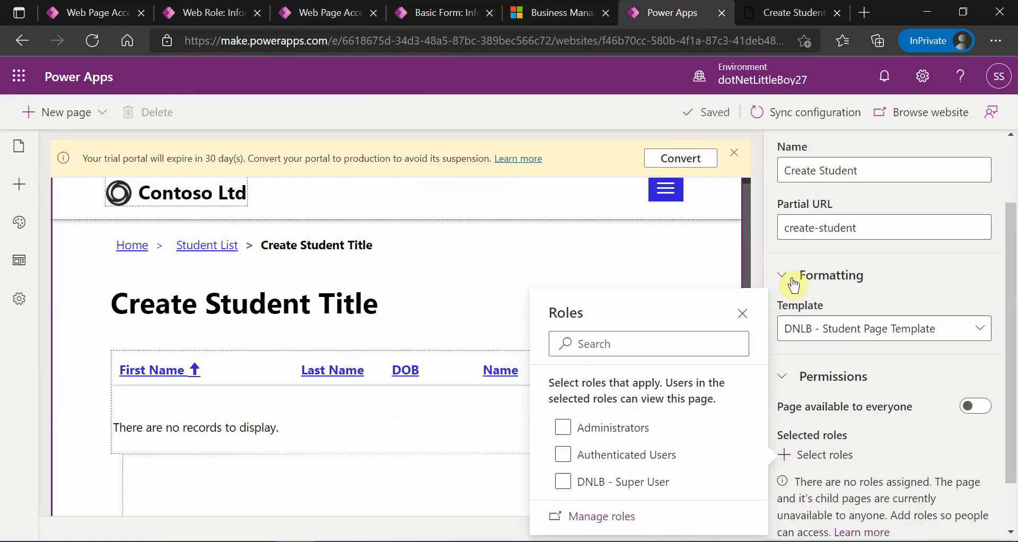
{"action": "left_click", "coordinate": [419, 10]}
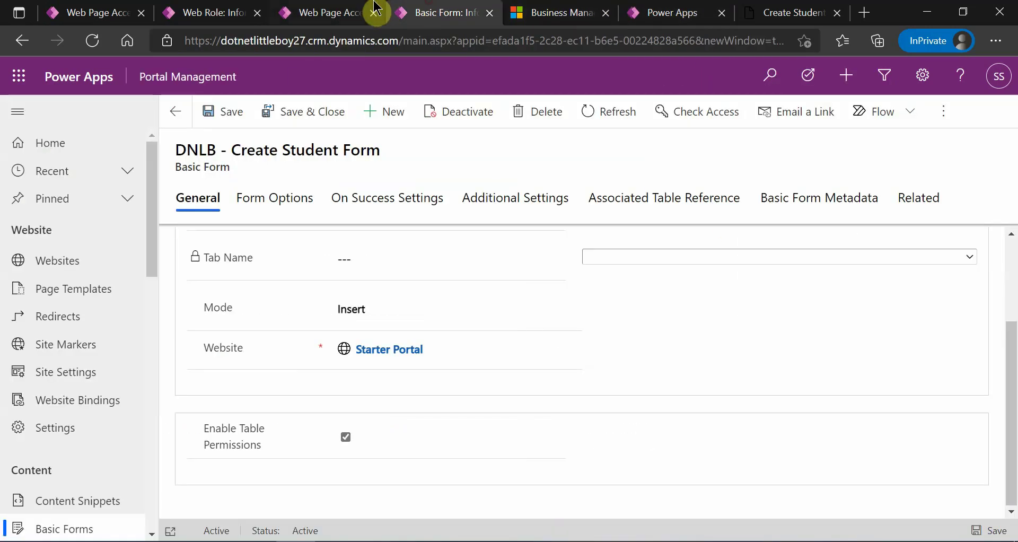
{"action": "left_click", "coordinate": [374, 8]}
{"action": "left_click", "coordinate": [387, 345]}
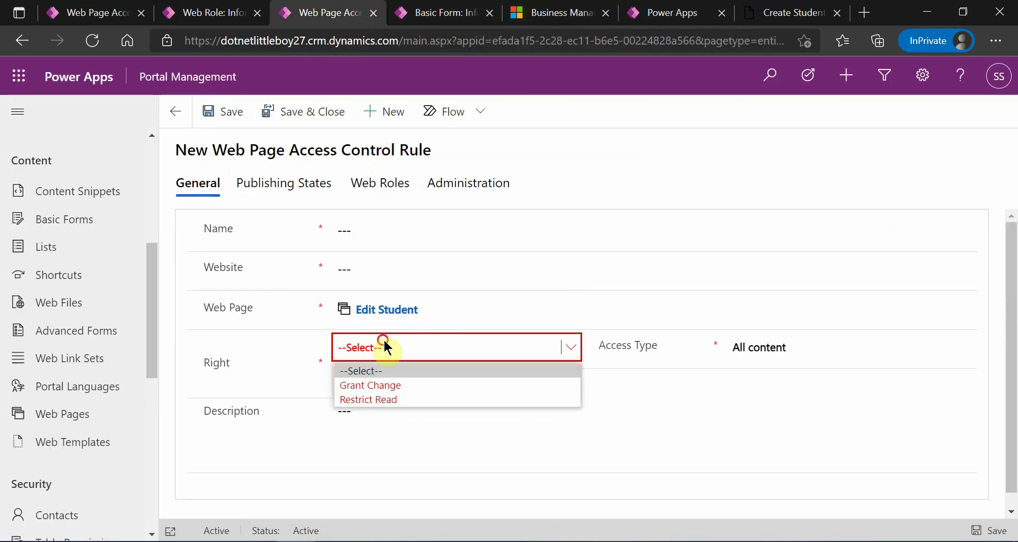
{"action": "left_click", "coordinate": [373, 400]}
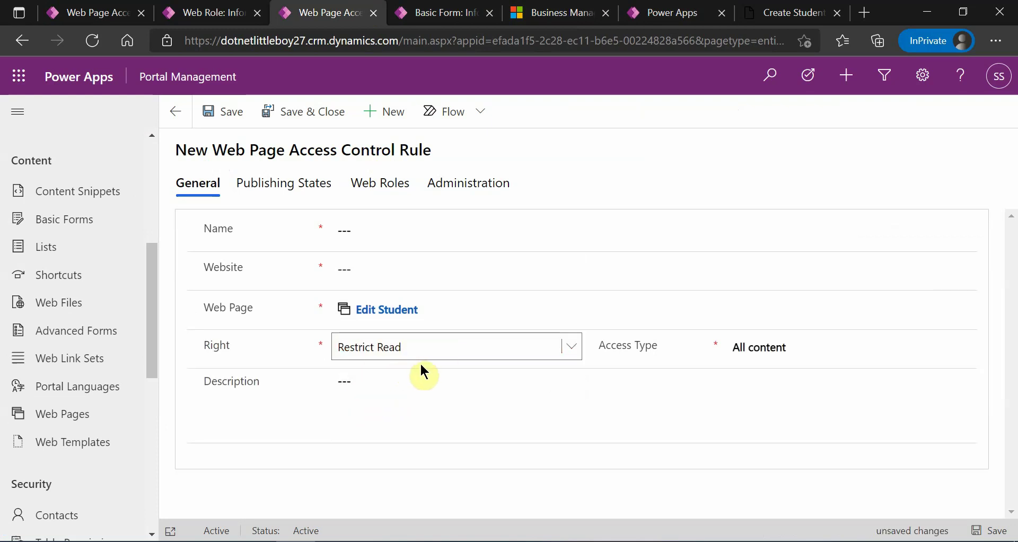
- Compare the studio's selectable page roles with the Right options of the Edit Student access control rule
{"action": "left_click", "coordinate": [684, 11]}
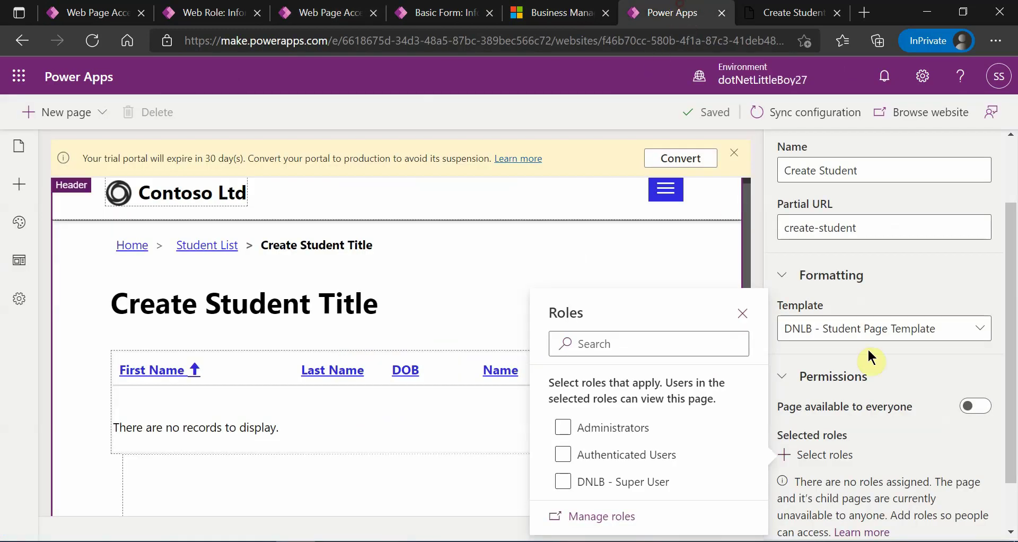
{"action": "left_click", "coordinate": [345, 9]}
{"action": "left_click", "coordinate": [396, 346]}
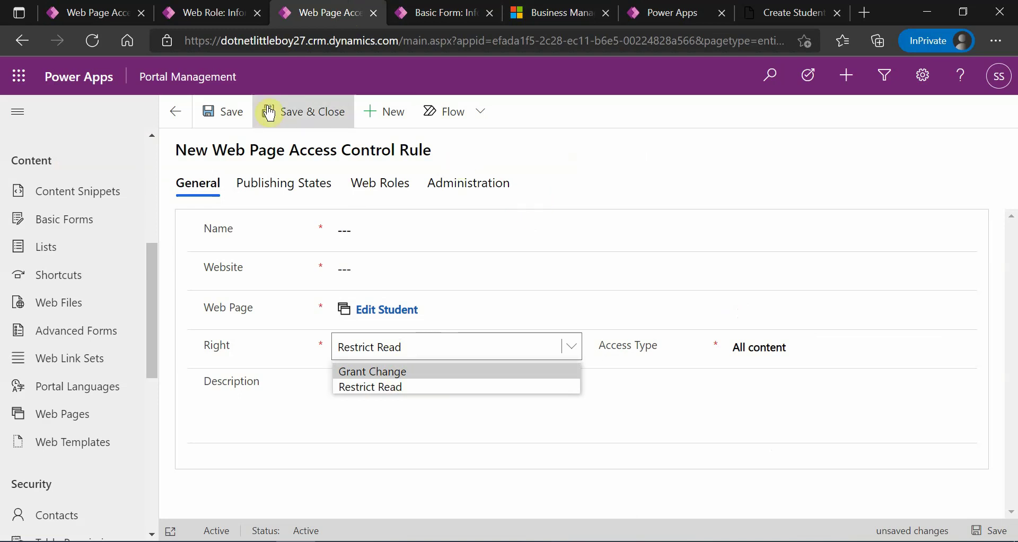
- Assign the DNLB - Super User role to the Create Student page in the studio
{"action": "left_click", "coordinate": [669, 12]}
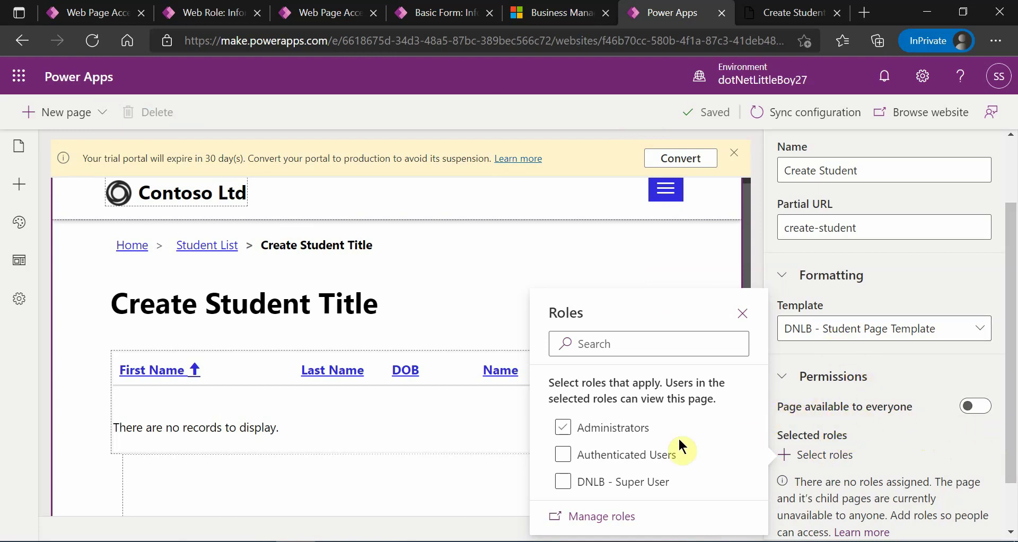
{"action": "left_click", "coordinate": [564, 482]}
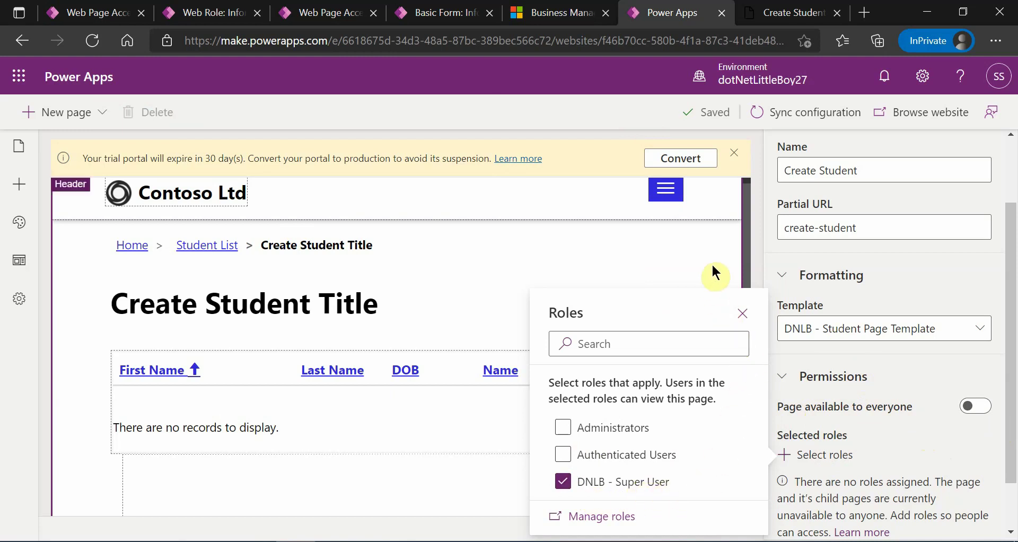
{"action": "key", "text": "Escape"}
{"action": "scroll", "coordinate": [889, 461], "scroll_direction": "down", "scroll_amount": 1}
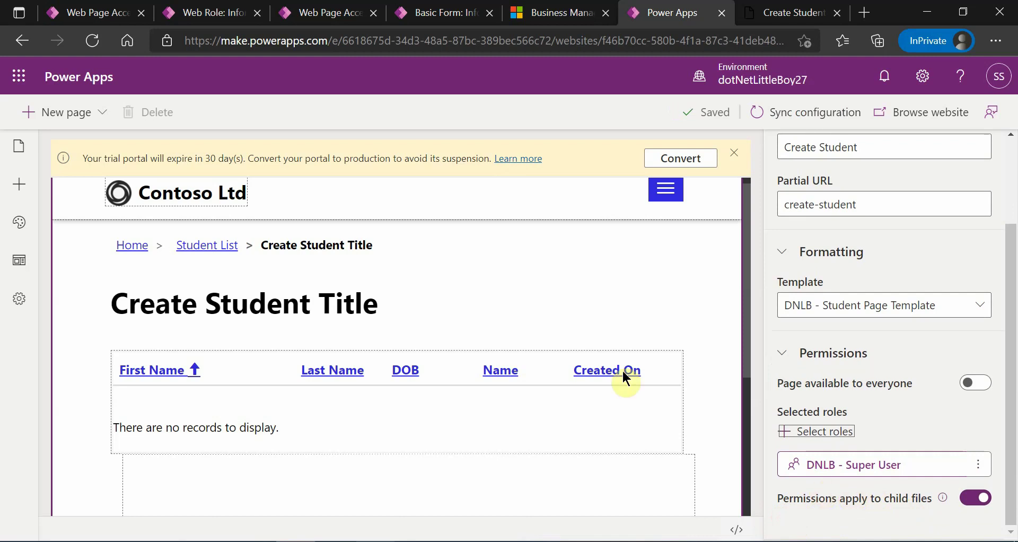
- Discard the unsaved web page access control rule and show the Edit Student page's child pages
{"action": "left_click", "coordinate": [332, 12]}
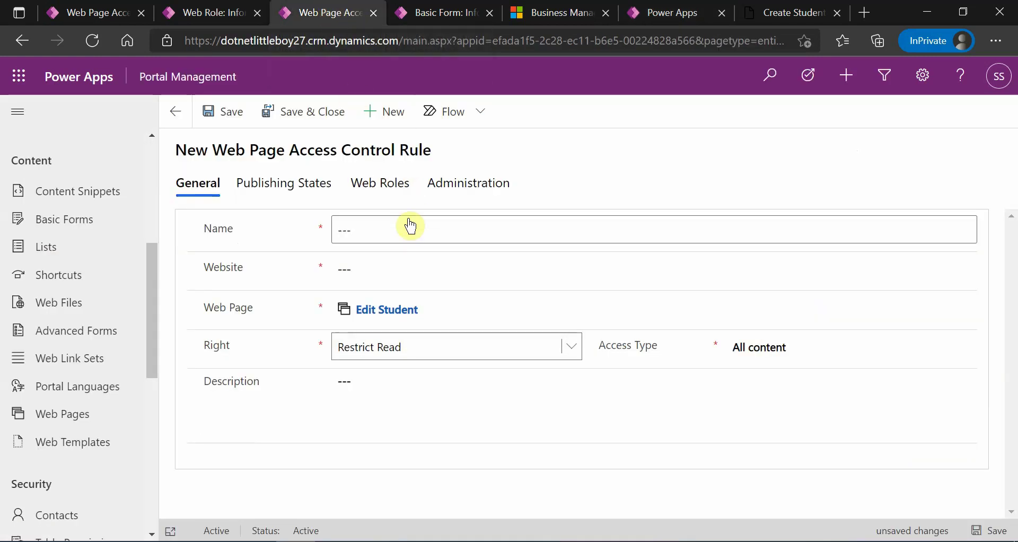
{"action": "left_click", "coordinate": [416, 11]}
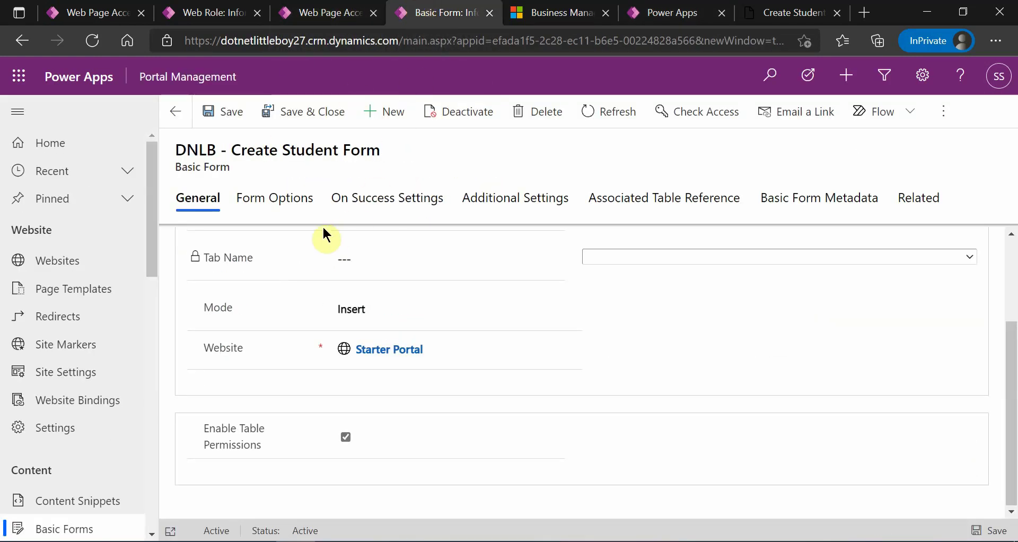
{"action": "left_click", "coordinate": [233, 13]}
{"action": "left_click", "coordinate": [331, 12]}
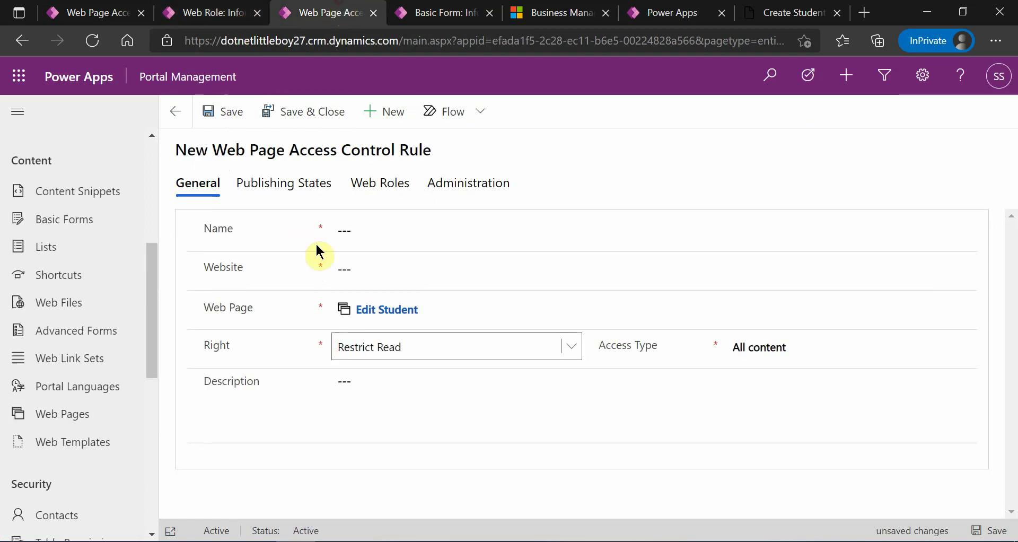
{"action": "left_click", "coordinate": [177, 112]}
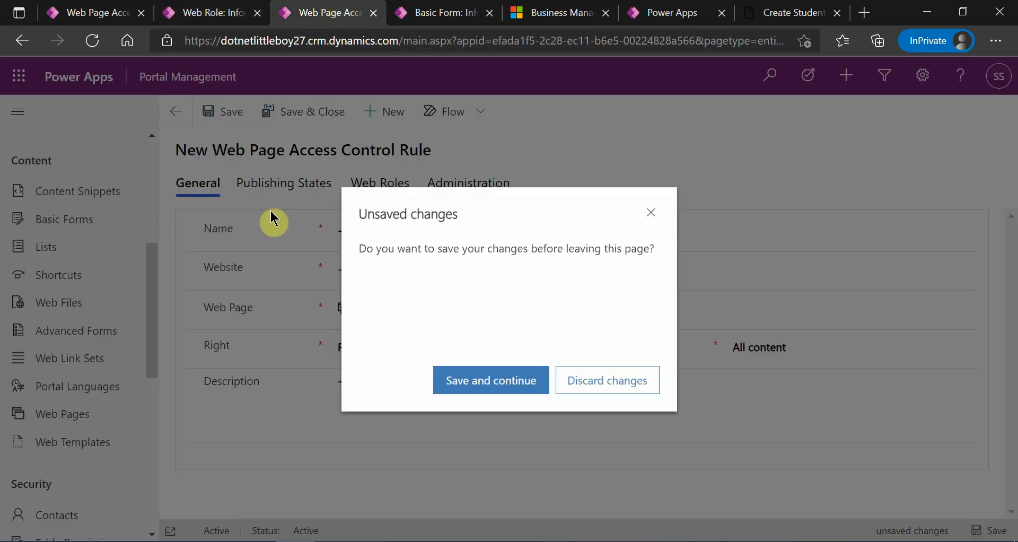
{"action": "left_click", "coordinate": [625, 391]}
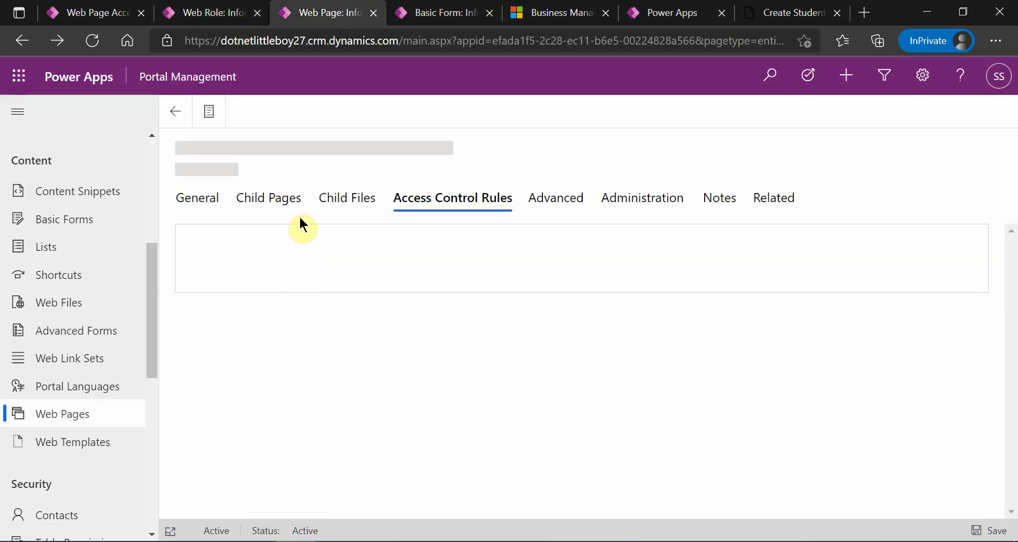
{"action": "left_click", "coordinate": [265, 205]}
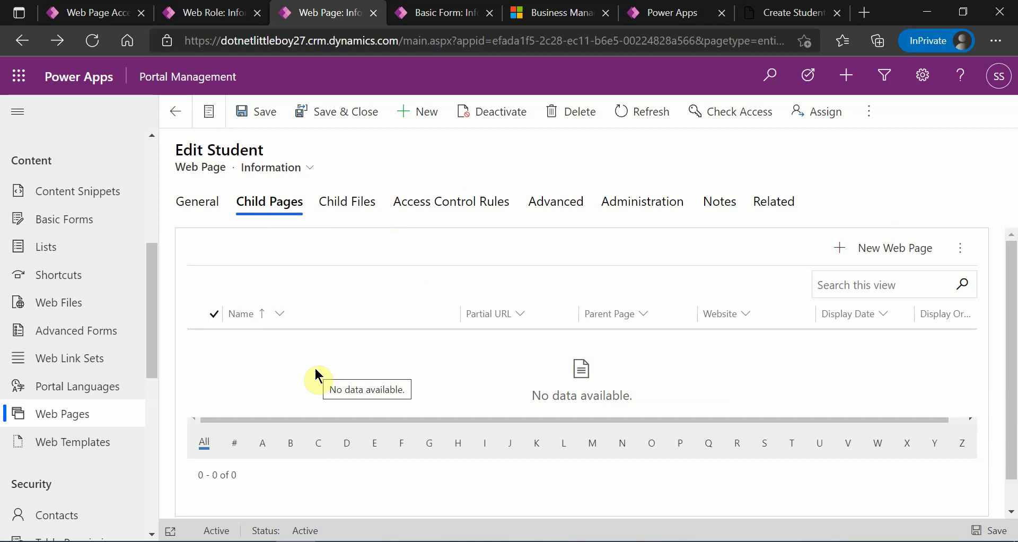
- Review the Create Student page's studio permissions and compare its partial URL with the live page's address
{"action": "left_click", "coordinate": [657, 12]}
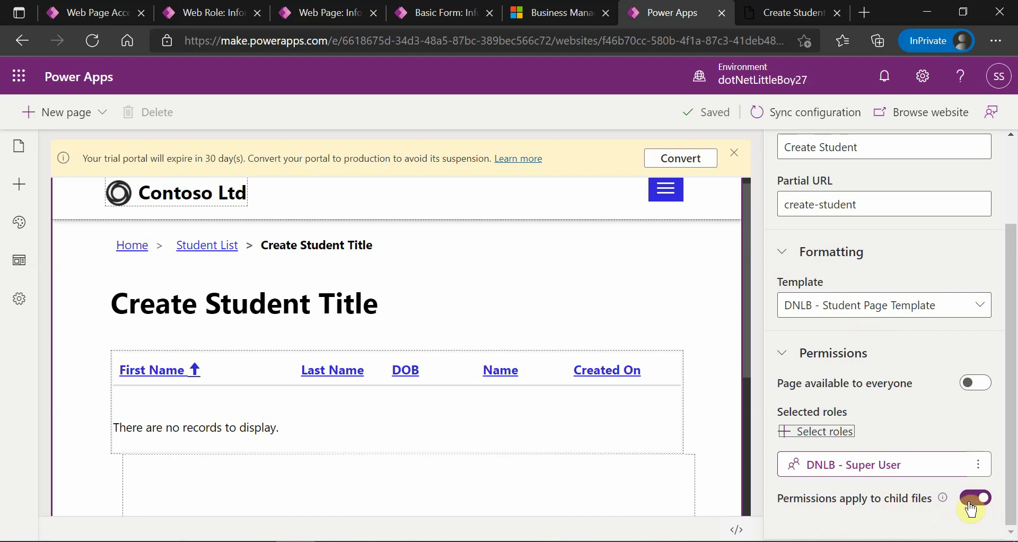
{"action": "scroll", "coordinate": [920, 441], "scroll_direction": "up", "scroll_amount": 3}
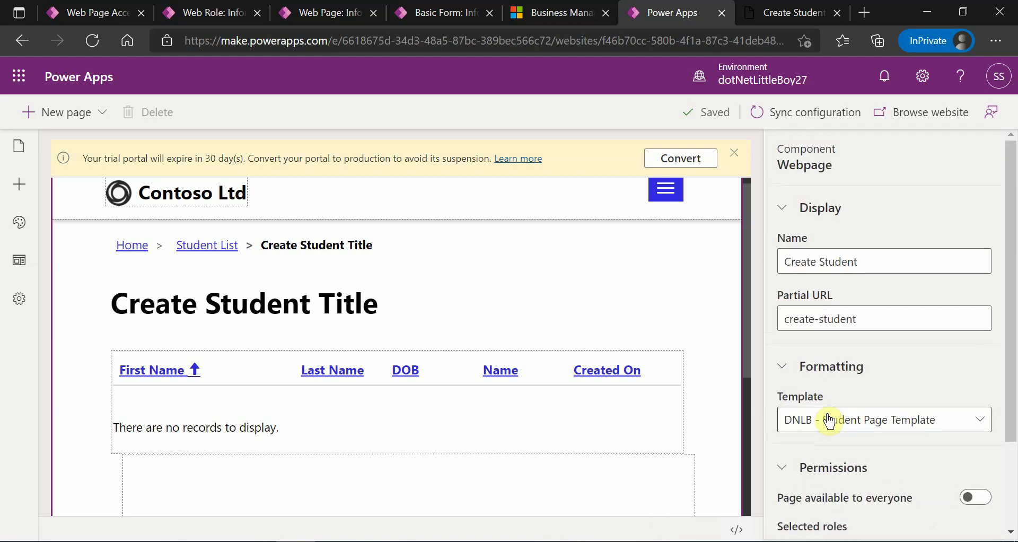
{"action": "scroll", "coordinate": [830, 423], "scroll_direction": "down", "scroll_amount": 3}
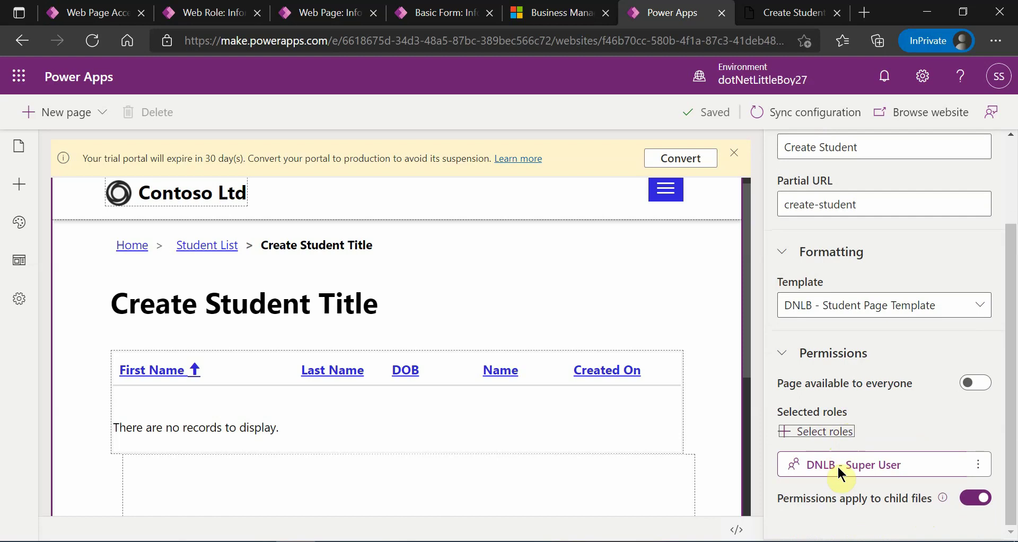
{"action": "scroll", "coordinate": [841, 470], "scroll_direction": "up", "scroll_amount": 3}
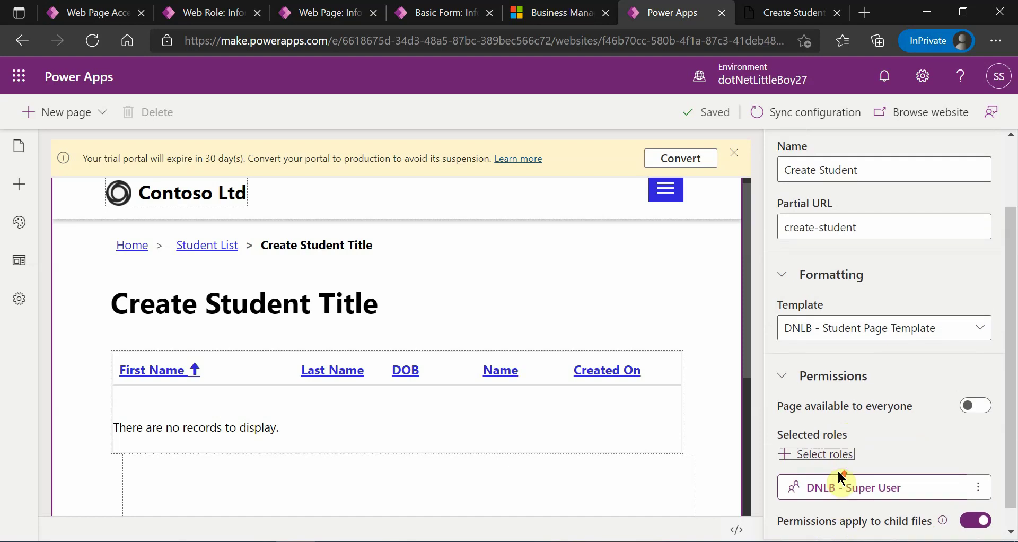
{"action": "left_click", "coordinate": [790, 13]}
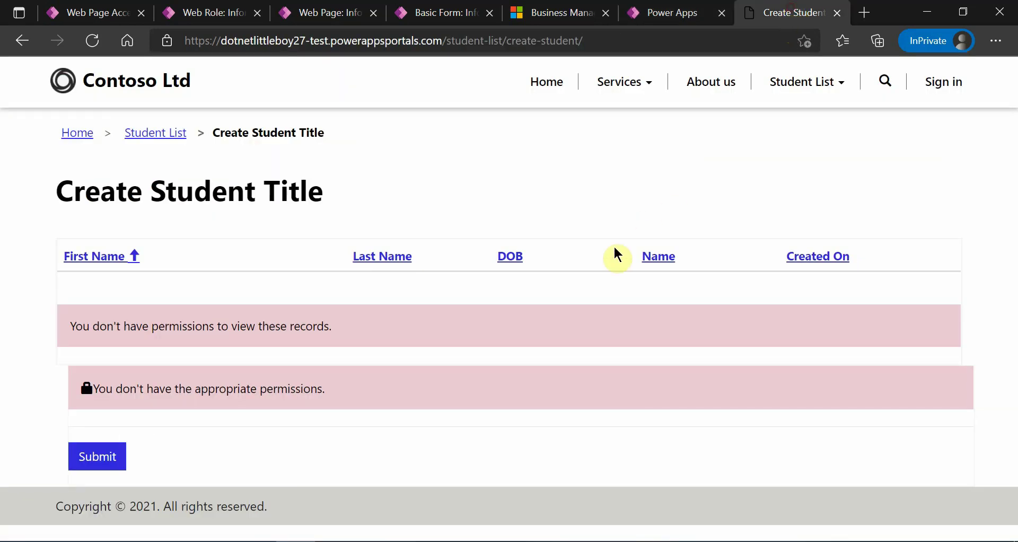
{"action": "left_click", "coordinate": [504, 41]}
{"action": "double_click", "coordinate": [506, 40]}
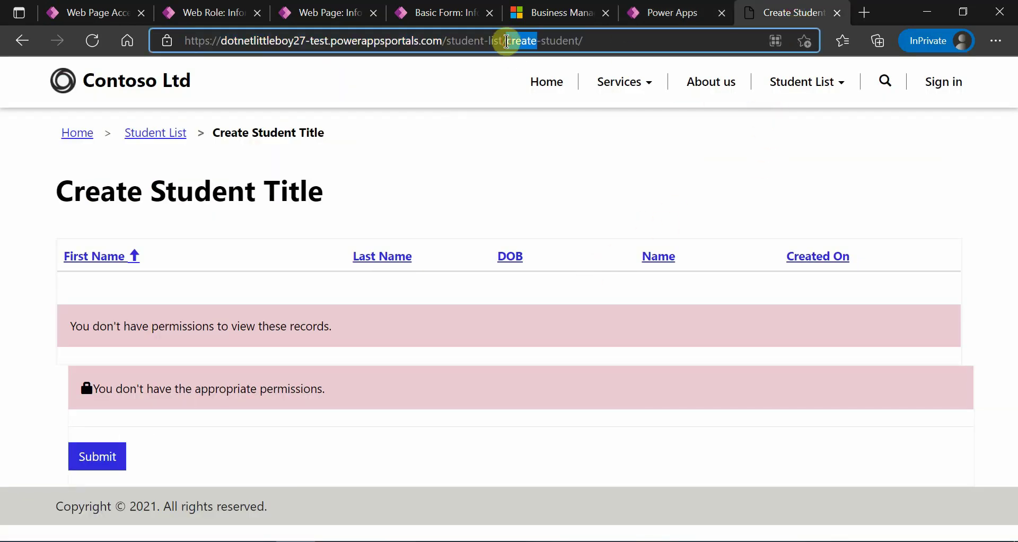
{"action": "left_click", "coordinate": [662, 14]}
{"action": "scroll", "coordinate": [864, 454], "scroll_direction": "down", "scroll_amount": 3}
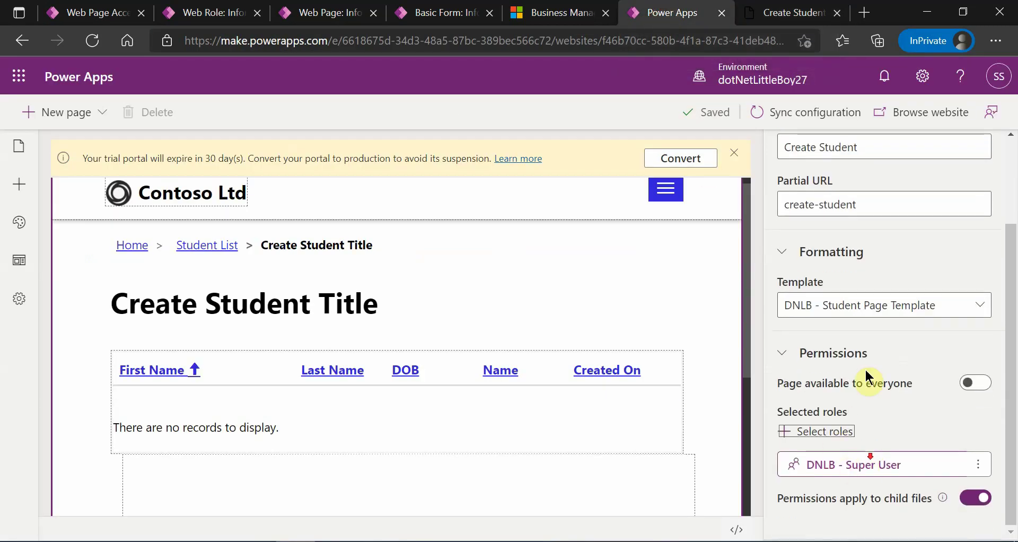
- Sync the portal configuration from the studio and reload the live Create Student page
{"action": "left_click", "coordinate": [786, 115]}
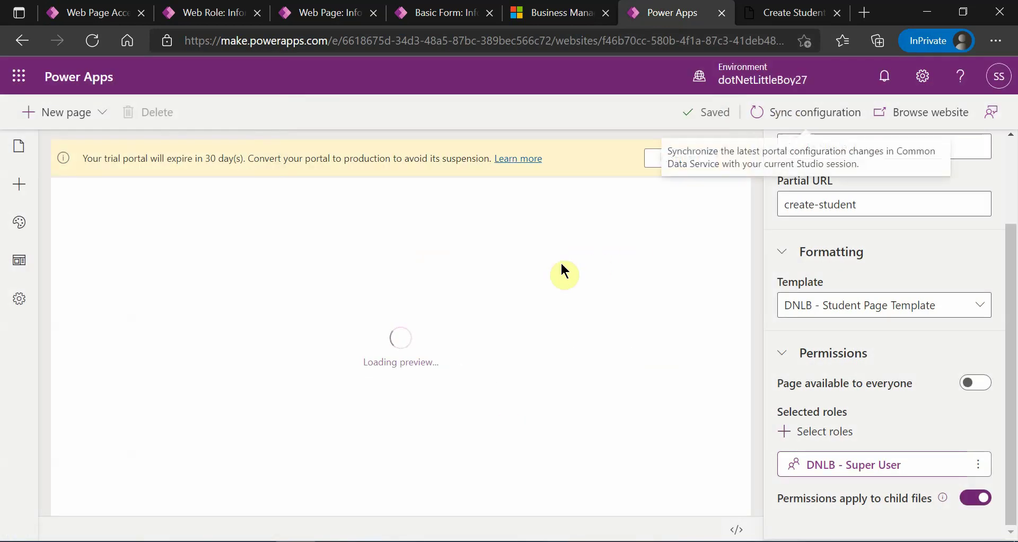
{"action": "left_click", "coordinate": [795, 12]}
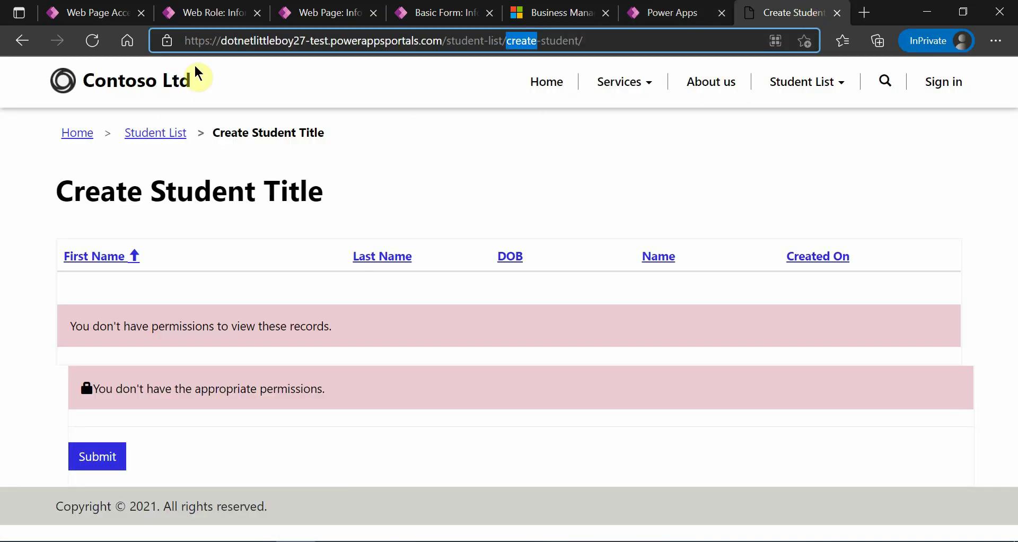
{"action": "left_click", "coordinate": [101, 46]}
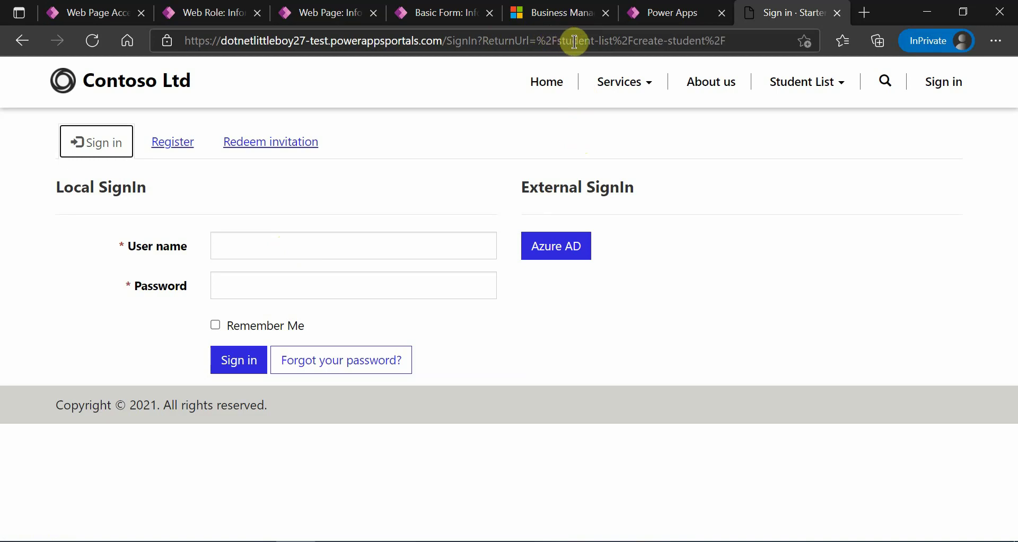
- Inspect the sign-in page's return URL and the role selected for the Create Student page in the studio
{"action": "left_click", "coordinate": [658, 46]}
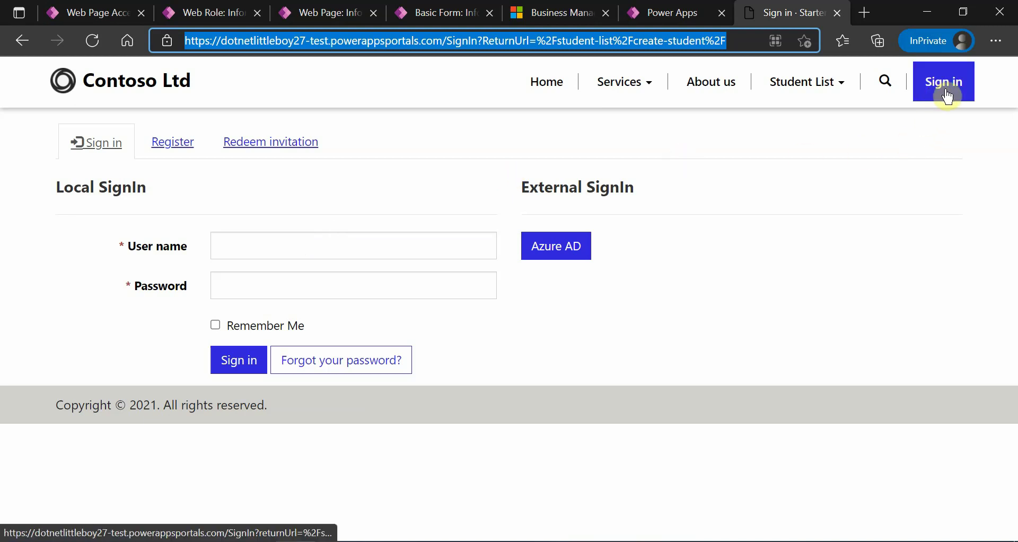
{"action": "left_click", "coordinate": [672, 12]}
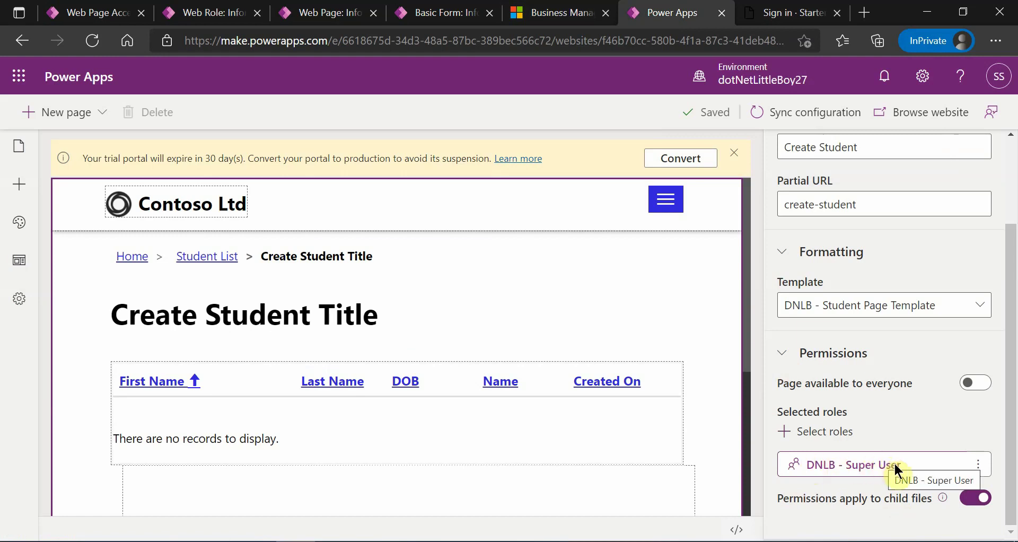
{"action": "key", "text": "ctrl+Tab"}
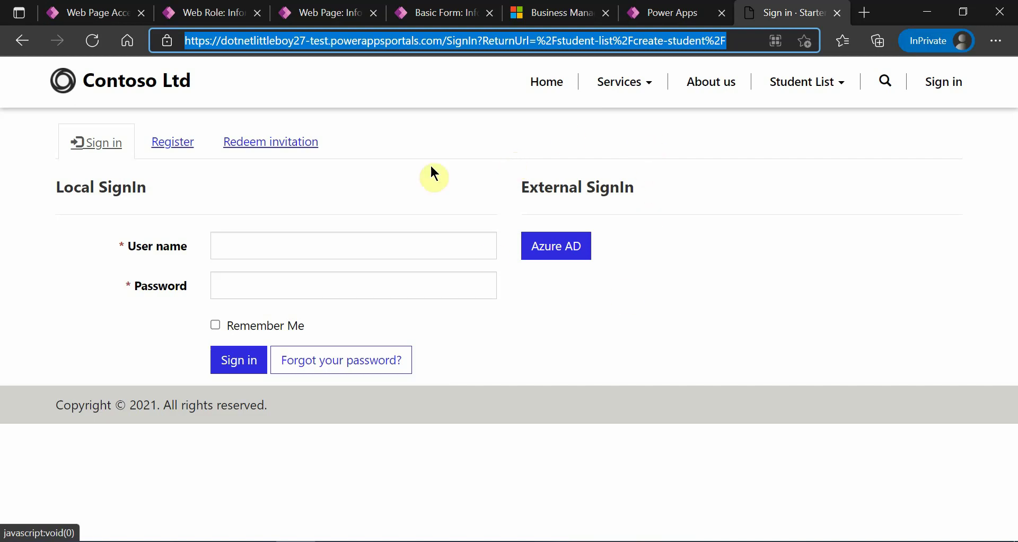
- Sign in to the portal locally by entering the user name and the account password
{"action": "left_click", "coordinate": [268, 242]}
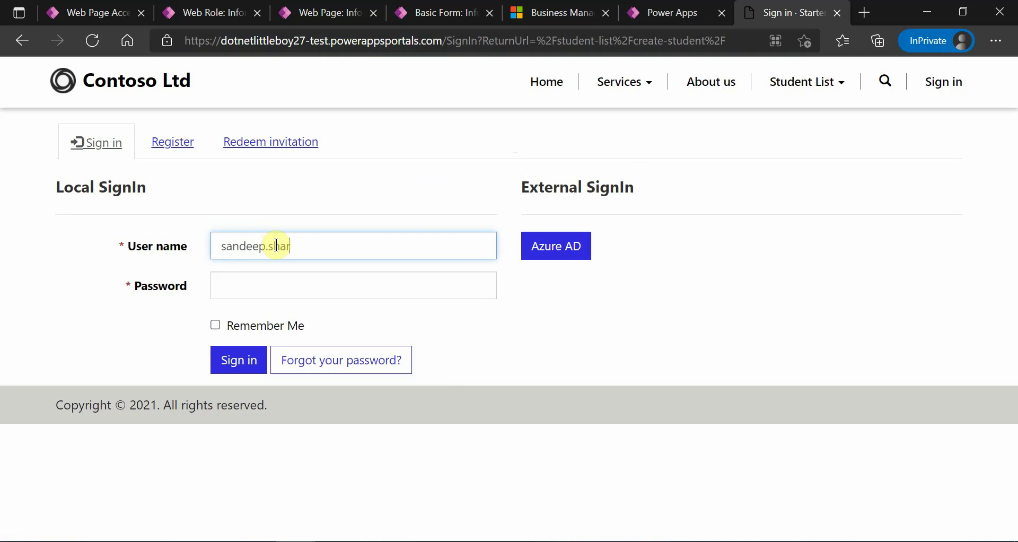
{"action": "key", "text": "Tab"}
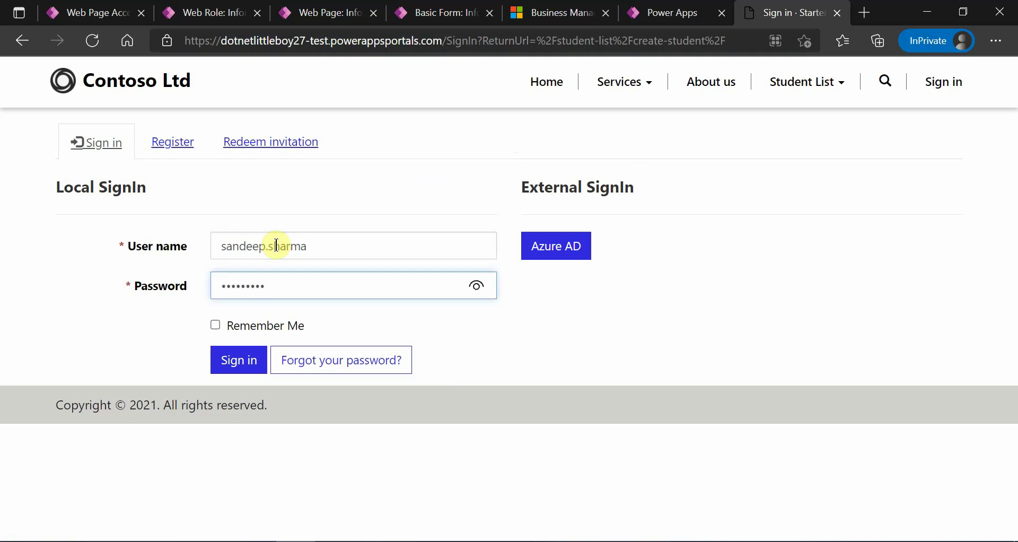
{"action": "left_click", "coordinate": [228, 360]}
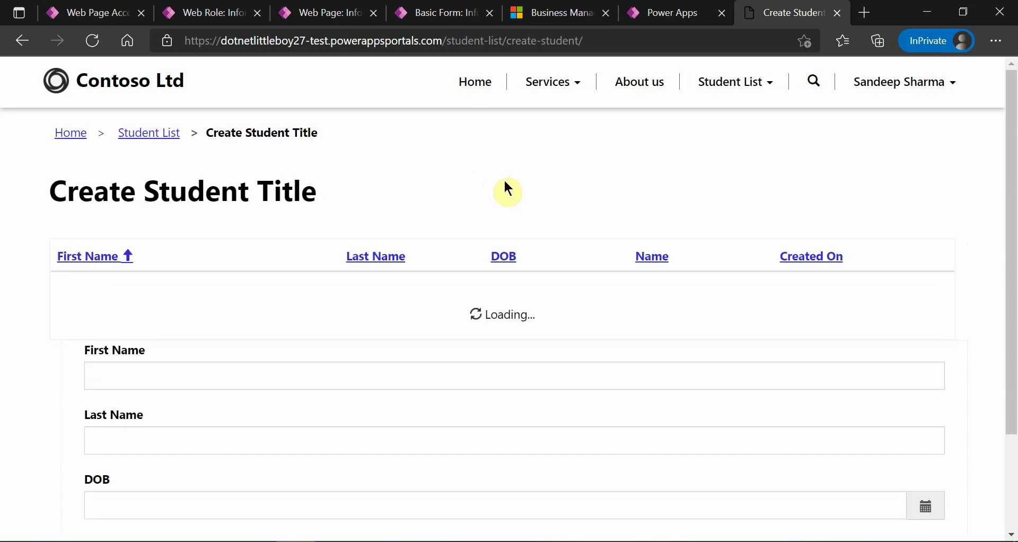
- Look over the live Create Student page and display the table permissions related to the DNLB - Super User web role
{"action": "scroll", "coordinate": [307, 351], "scroll_direction": "down", "scroll_amount": 2}
{"action": "scroll", "coordinate": [307, 349], "scroll_direction": "up", "scroll_amount": 2}
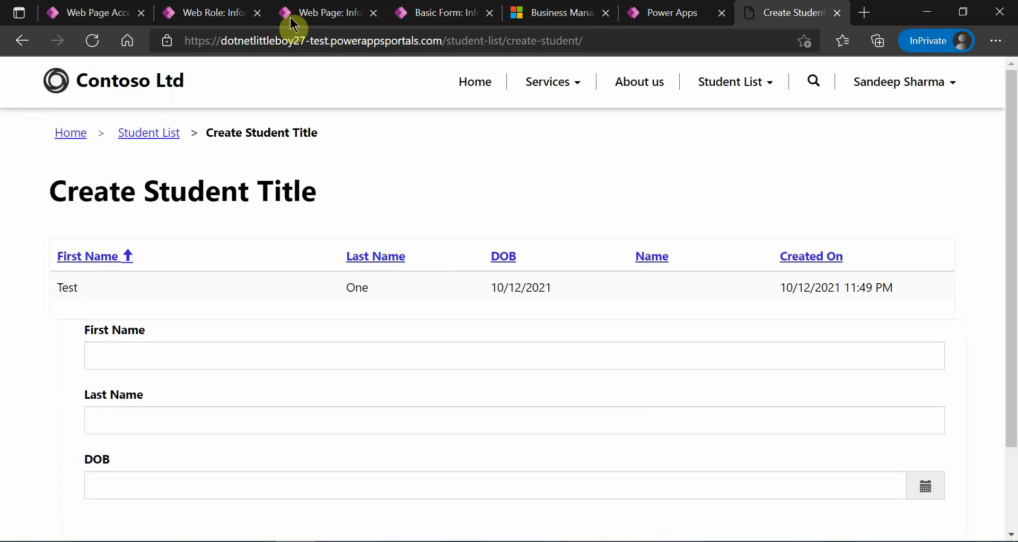
{"action": "left_click", "coordinate": [207, 13]}
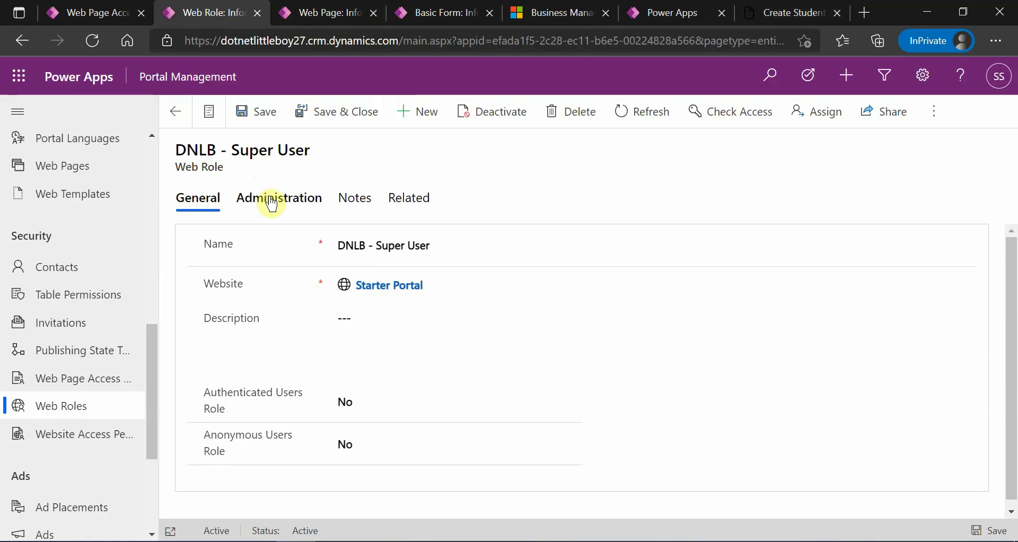
{"action": "left_click", "coordinate": [404, 202]}
{"action": "left_click", "coordinate": [506, 269]}
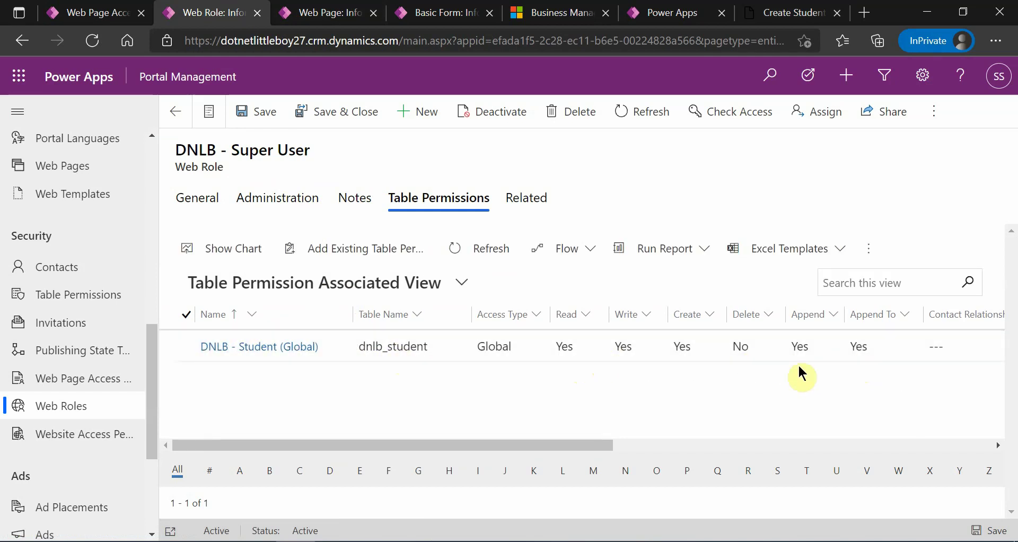
- Examine the live Create Student page's list and form alongside the page's permissions and layout in the studio
{"action": "left_click", "coordinate": [790, 13]}
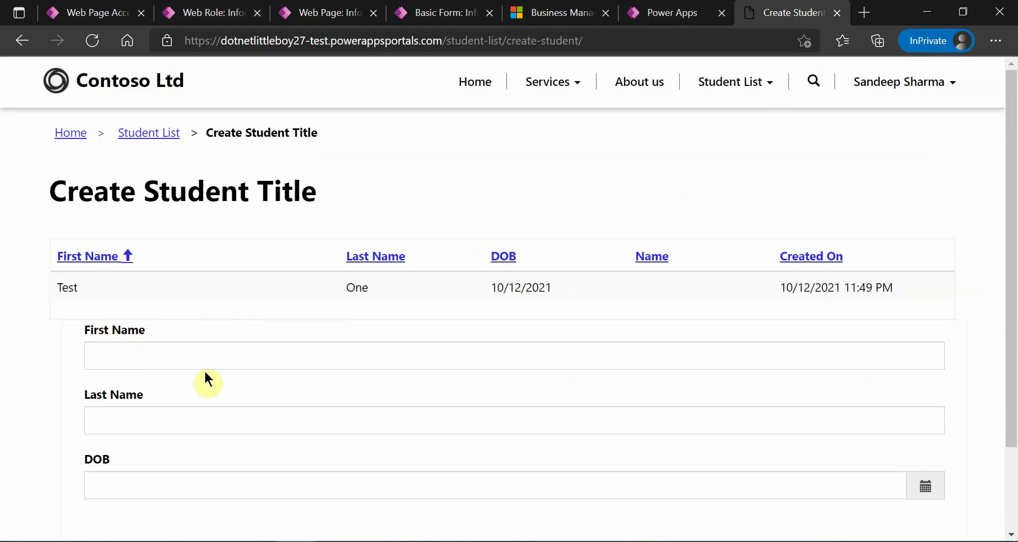
{"action": "scroll", "coordinate": [232, 371], "scroll_direction": "down", "scroll_amount": 2}
{"action": "scroll", "coordinate": [235, 374], "scroll_direction": "up", "scroll_amount": 1}
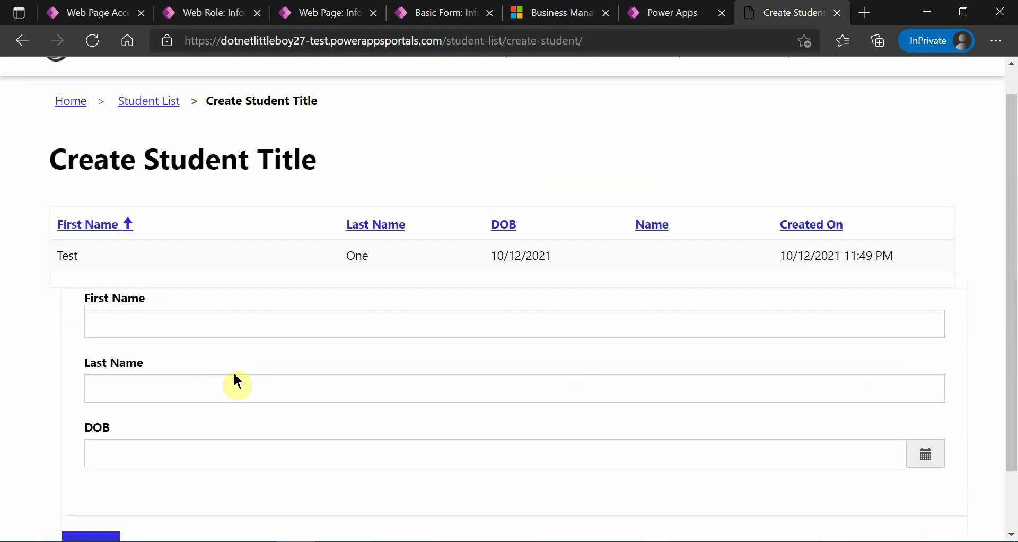
{"action": "scroll", "coordinate": [237, 381], "scroll_direction": "up", "scroll_amount": 1}
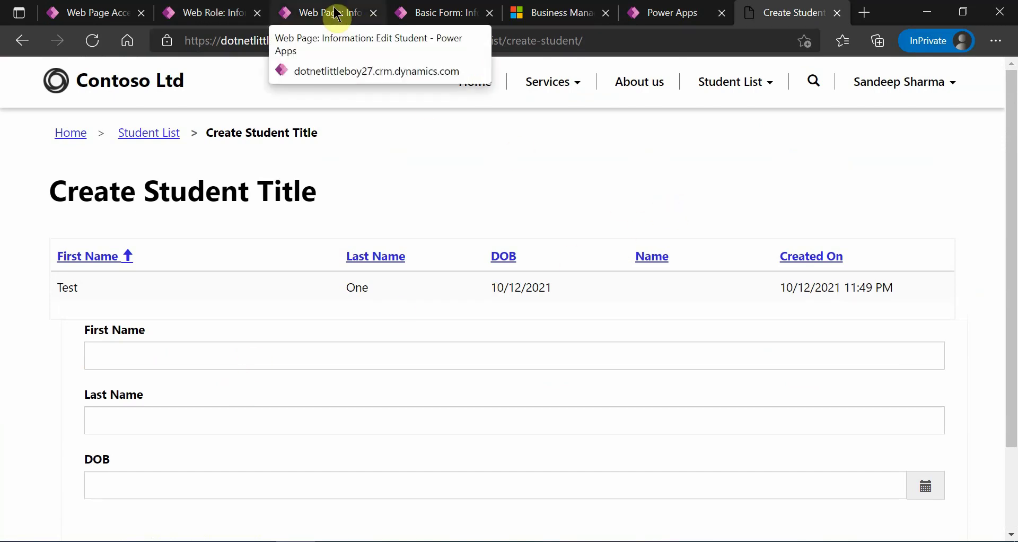
{"action": "left_click", "coordinate": [631, 13]}
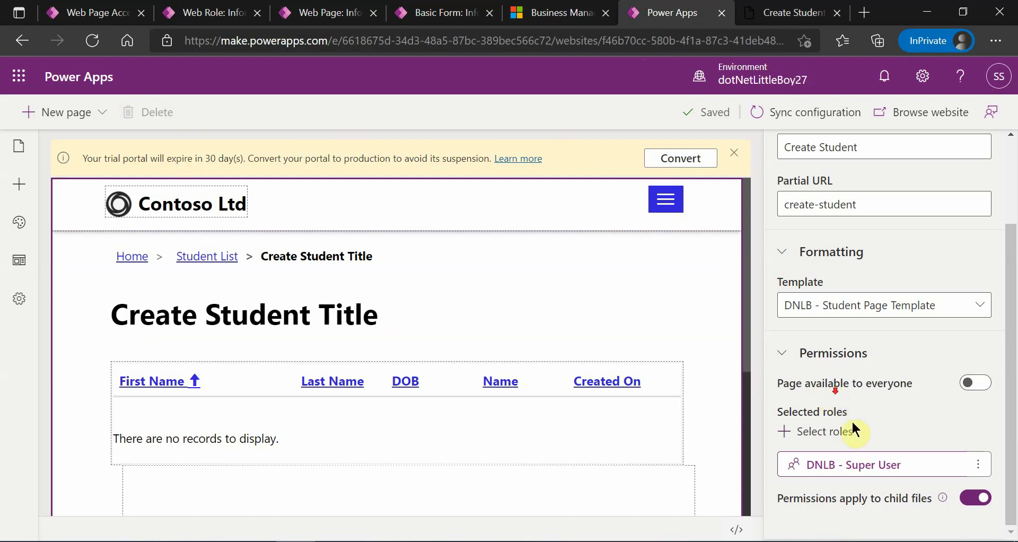
{"action": "scroll", "coordinate": [700, 350], "scroll_direction": "down", "scroll_amount": 2}
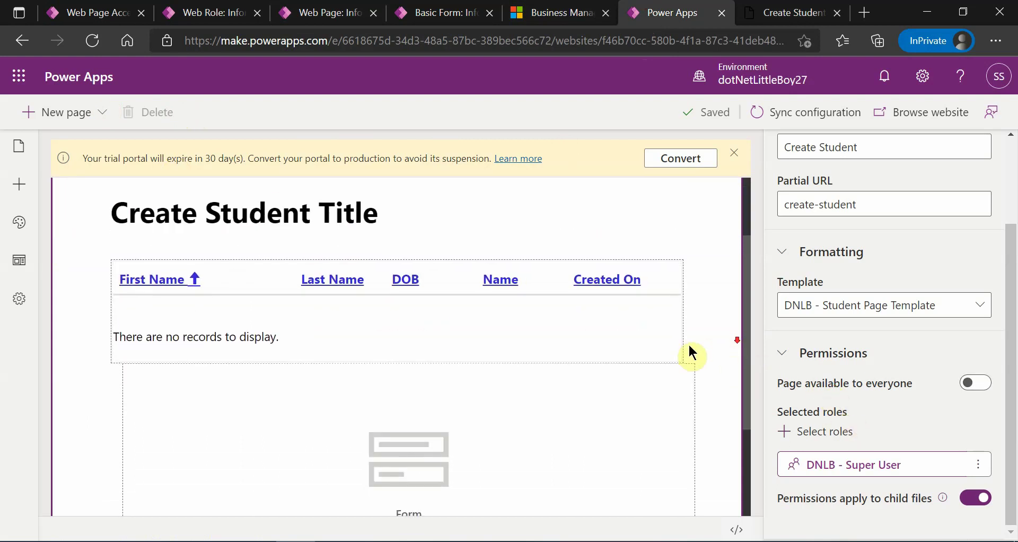
- Open the Create Student web page record in Portal Management
{"action": "scroll", "coordinate": [692, 353], "scroll_direction": "up", "scroll_amount": 2}
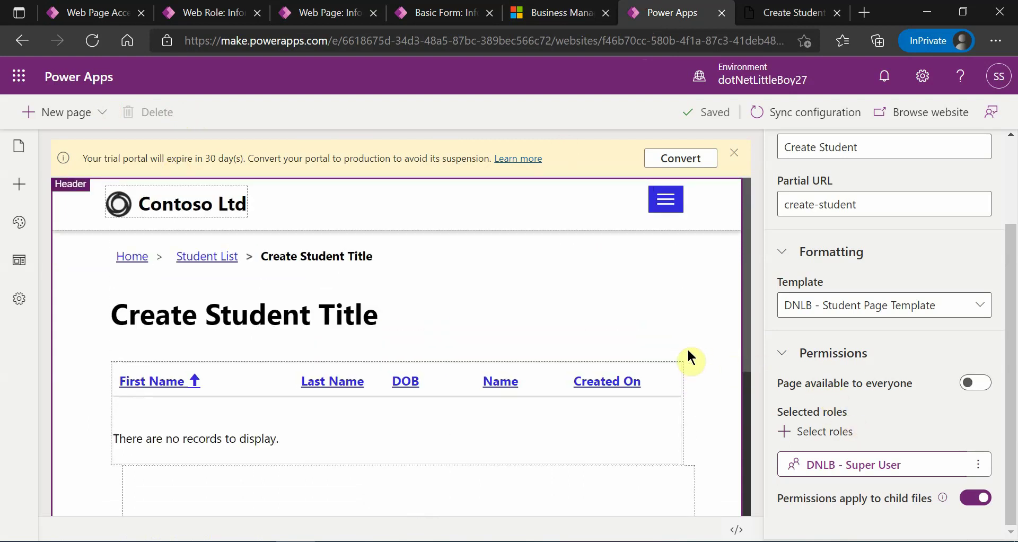
{"action": "left_click", "coordinate": [95, 13]}
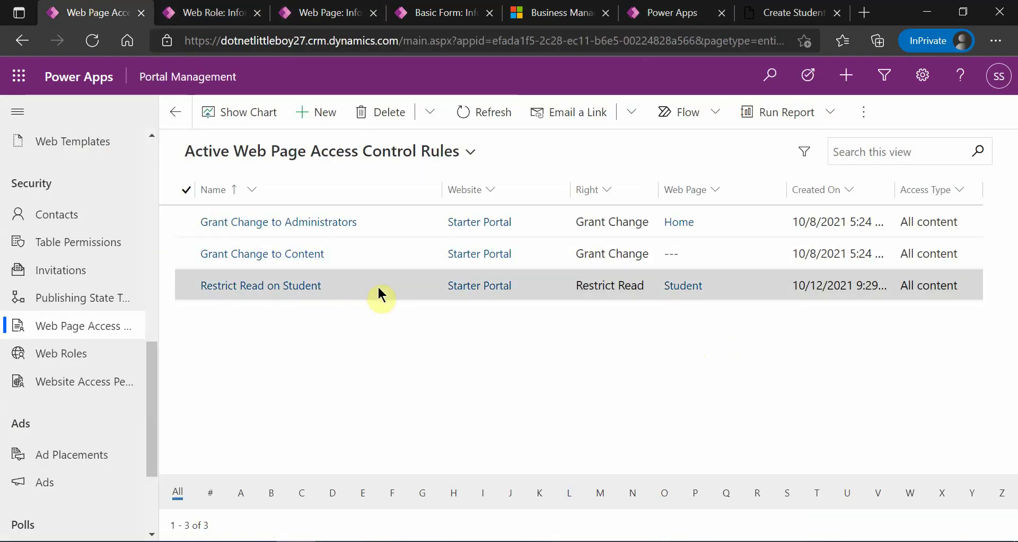
{"action": "left_click", "coordinate": [292, 7]}
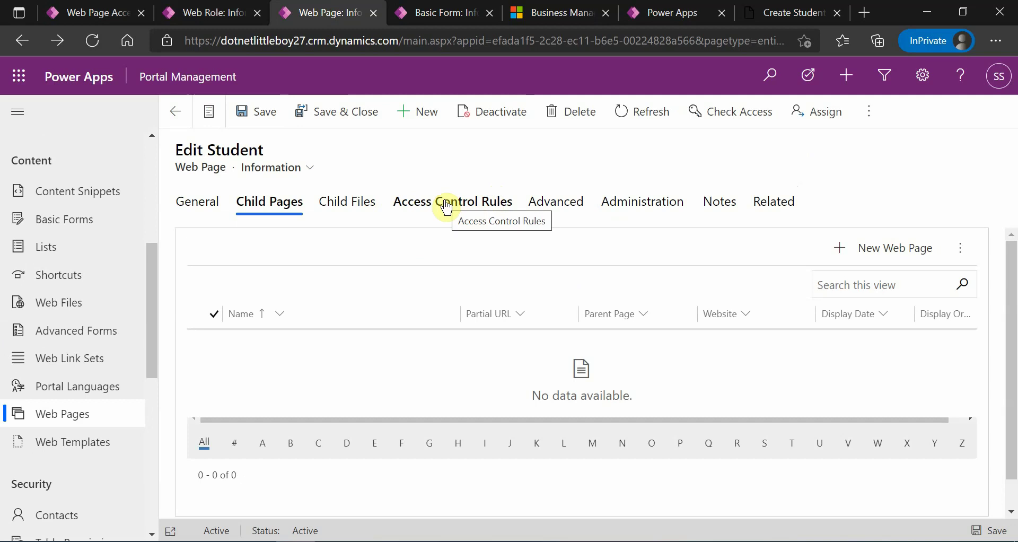
{"action": "left_click", "coordinate": [215, 7]}
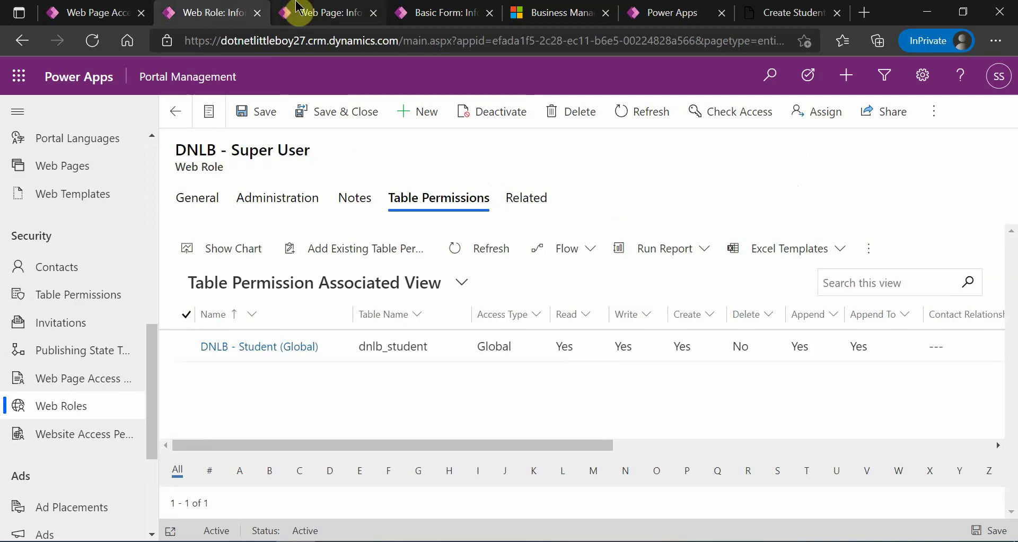
{"action": "left_click", "coordinate": [297, 7]}
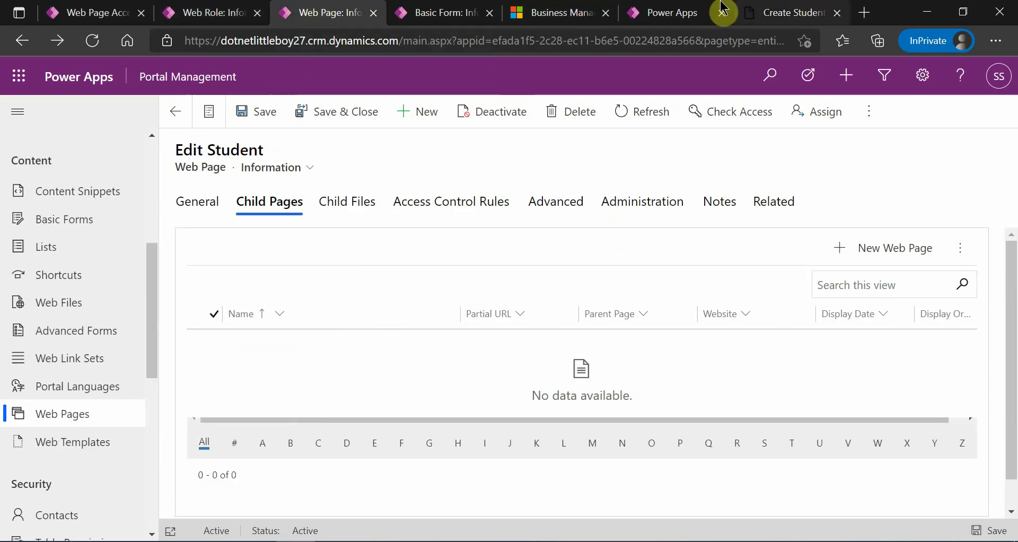
{"action": "left_click", "coordinate": [53, 414]}
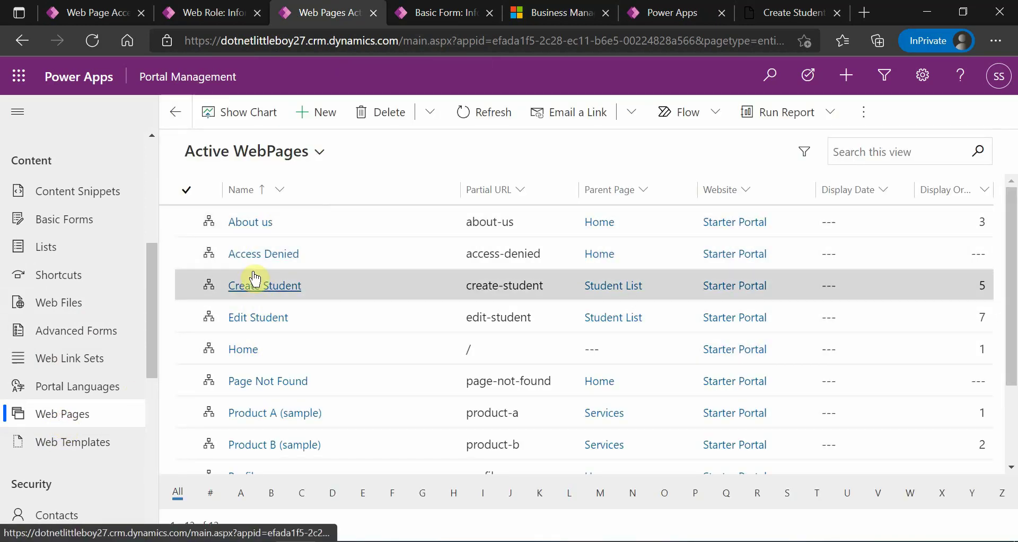
{"action": "left_click", "coordinate": [255, 279]}
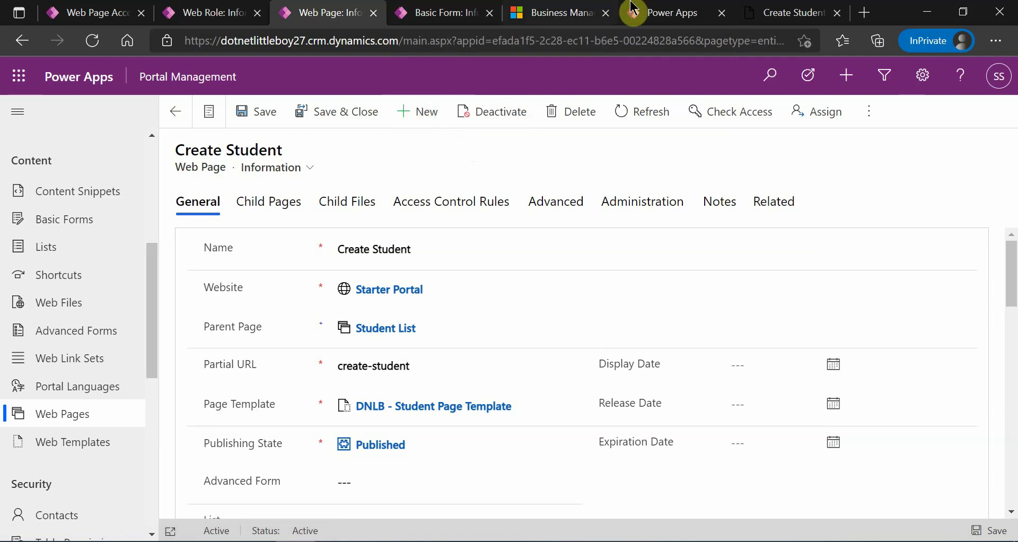
- Display the Create Student page's access control rules and compare them with the page permissions in the portal studio
{"action": "left_click", "coordinate": [657, 12]}
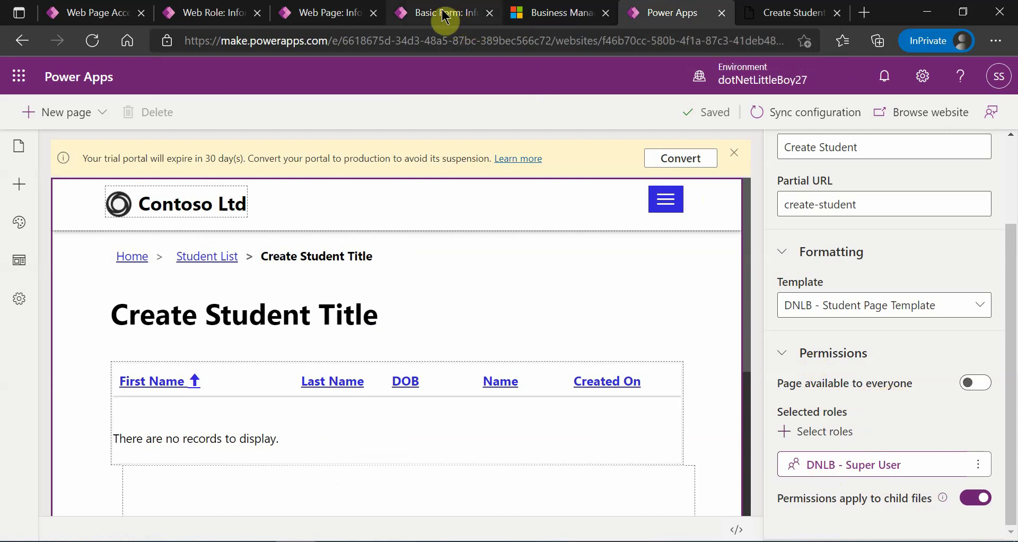
{"action": "left_click", "coordinate": [339, 12]}
{"action": "left_click", "coordinate": [443, 204]}
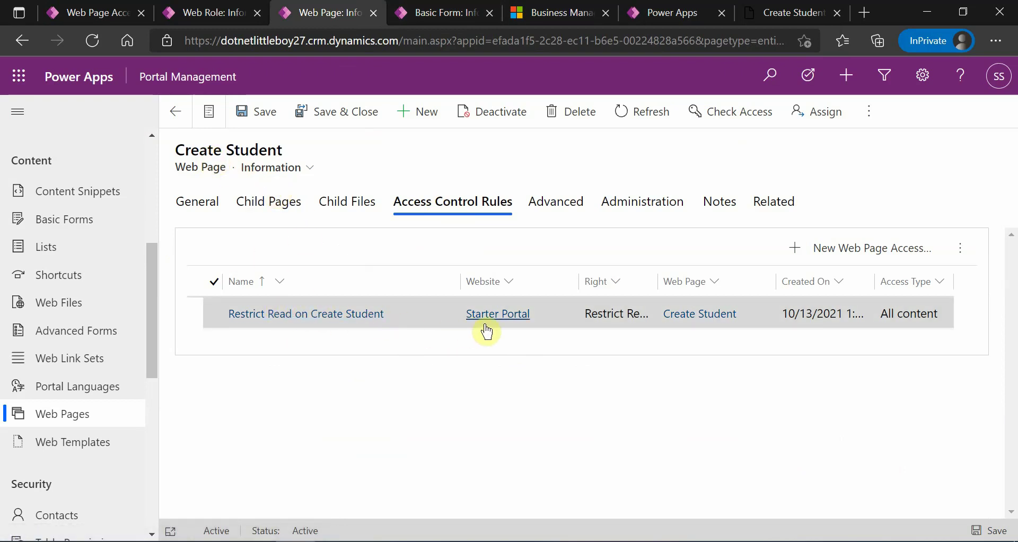
{"action": "left_click", "coordinate": [644, 13]}
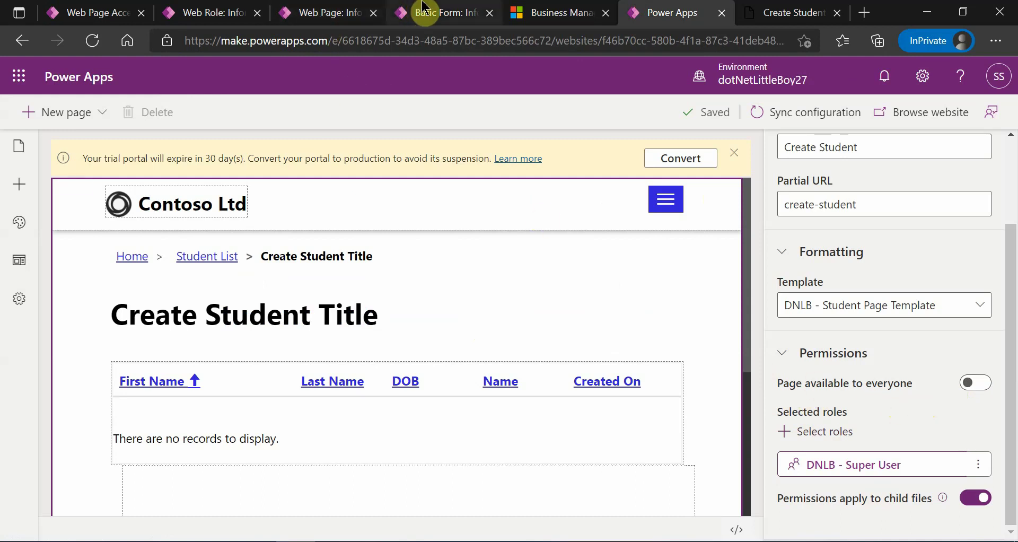
{"action": "left_click", "coordinate": [329, 8]}
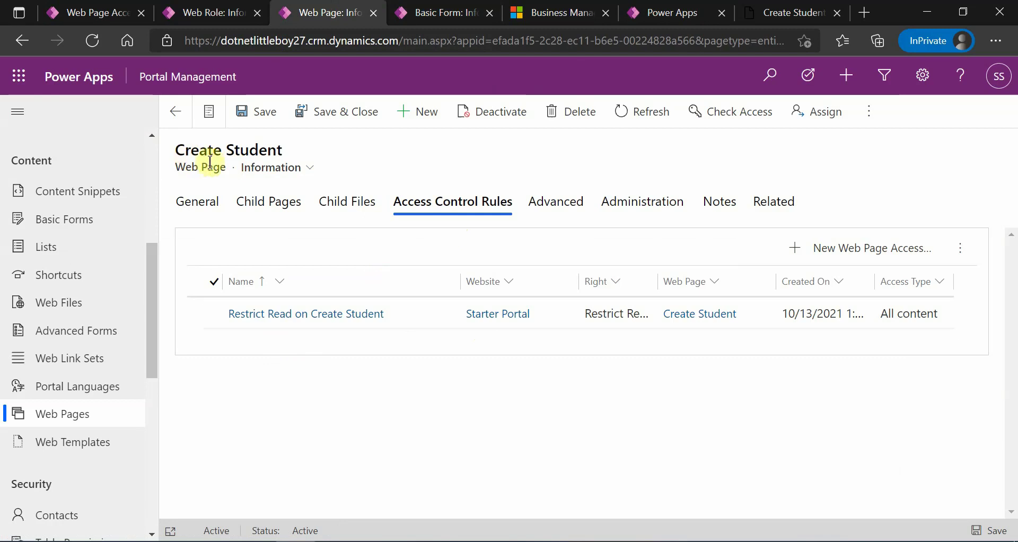
{"action": "left_click", "coordinate": [662, 12]}
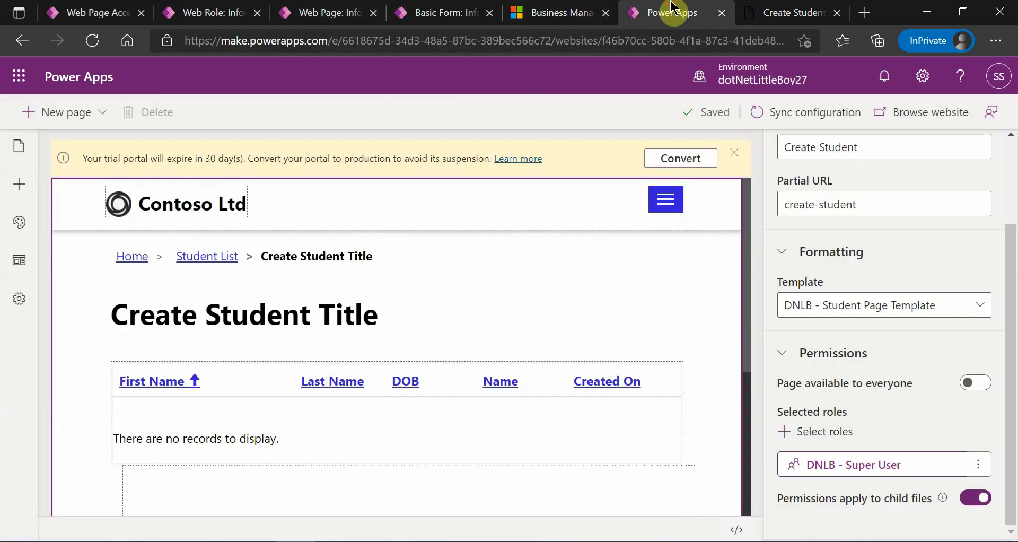
{"action": "left_click", "coordinate": [325, 12]}
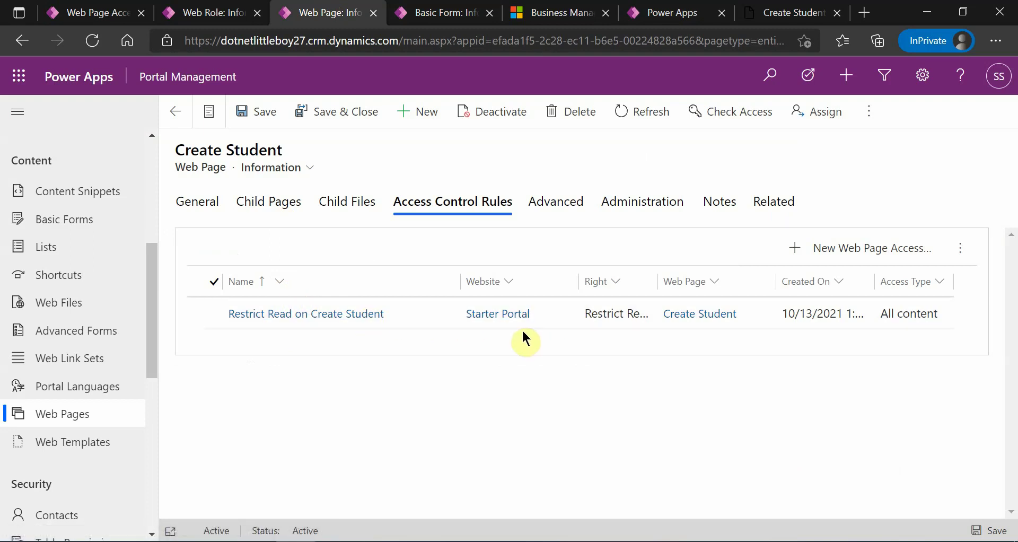
- Deactivate the Restrict Read on Create Student access control rule
{"action": "left_click", "coordinate": [215, 316]}
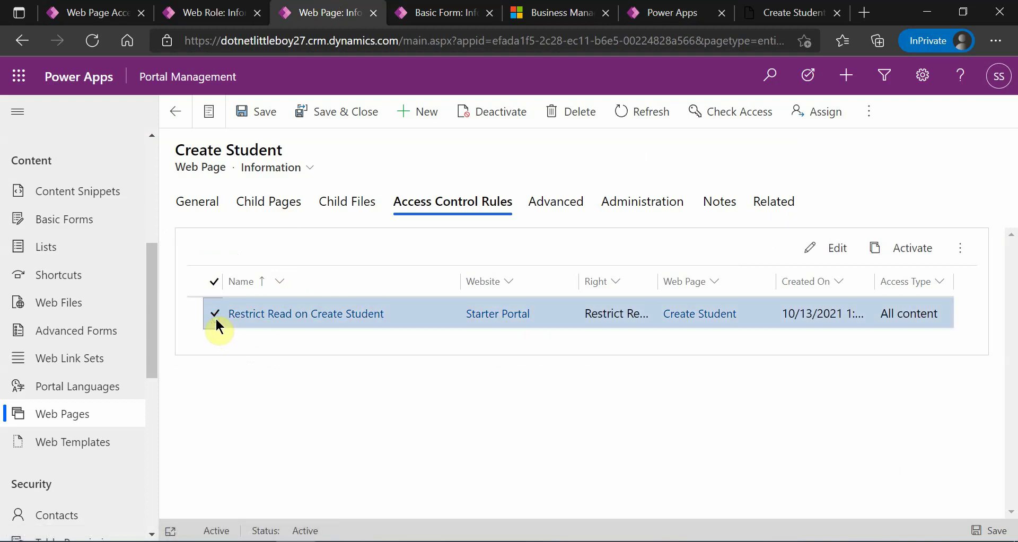
{"action": "left_click", "coordinate": [693, 9]}
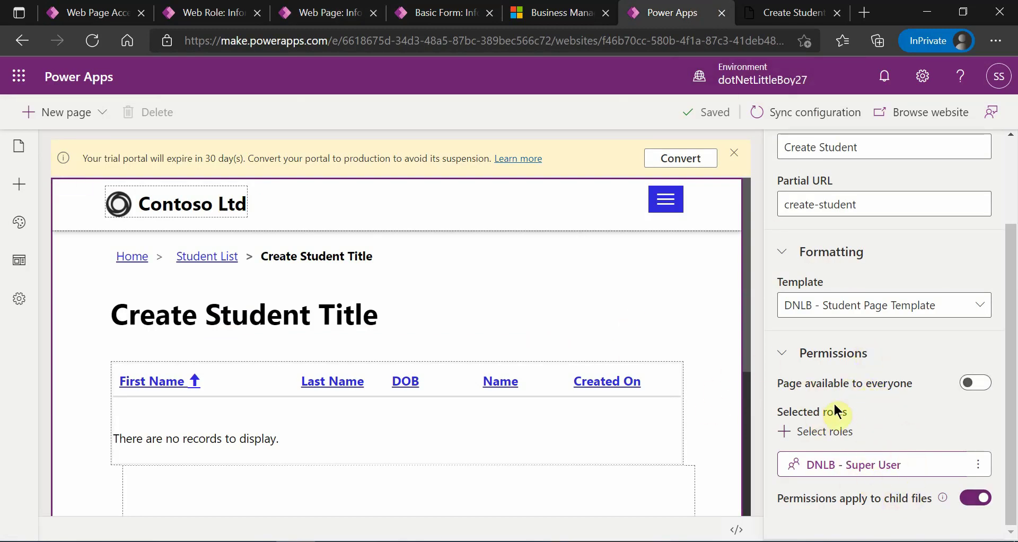
{"action": "left_click", "coordinate": [328, 14]}
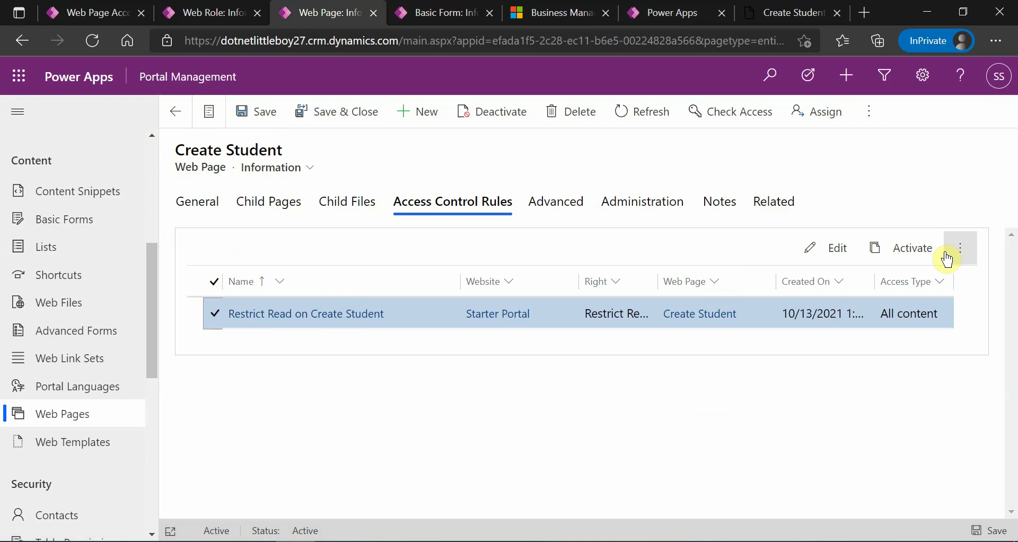
{"action": "left_click", "coordinate": [962, 249]}
{"action": "left_click", "coordinate": [853, 294]}
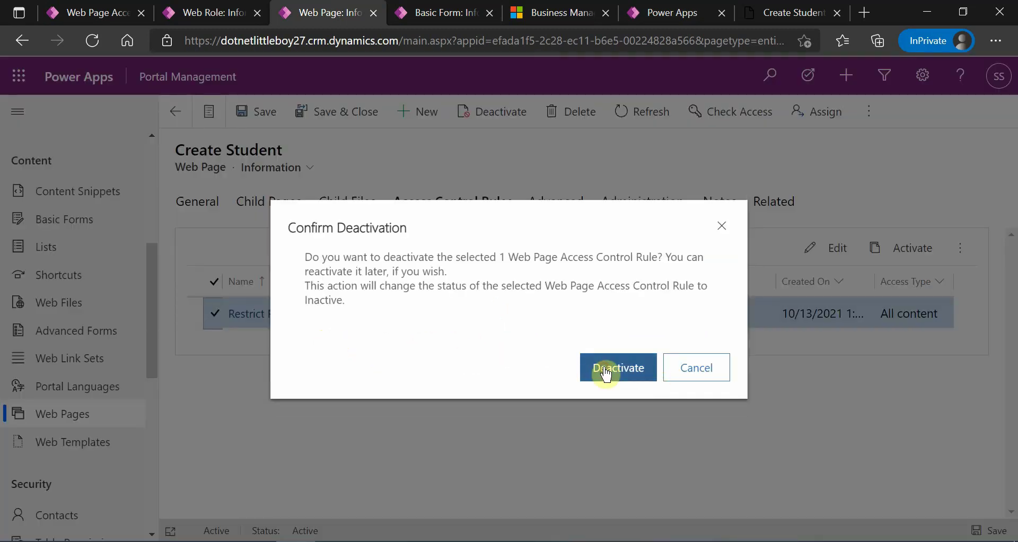
{"action": "left_click", "coordinate": [606, 372]}
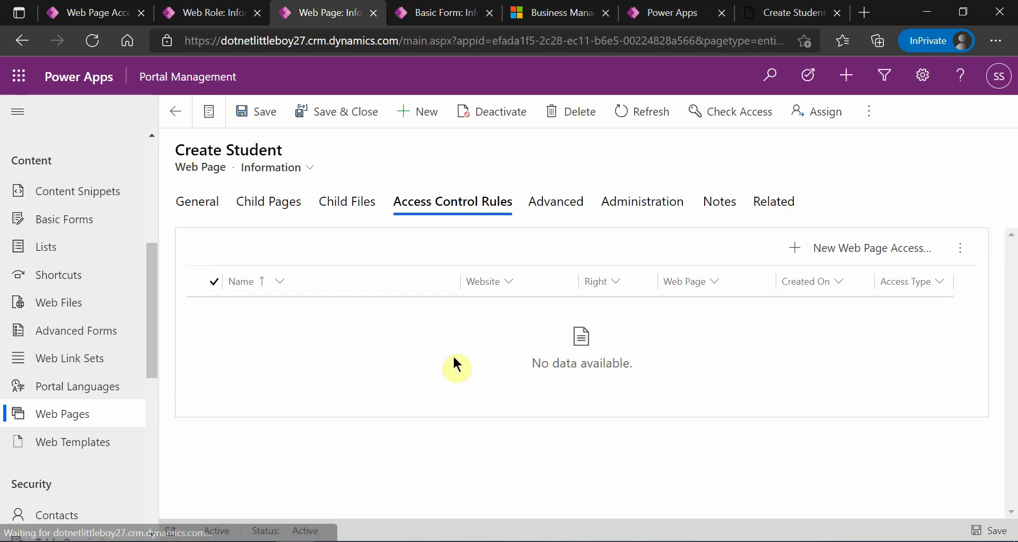
- Reload the portal studio and show the Create Student page's permissions
{"action": "left_click", "coordinate": [692, 15]}
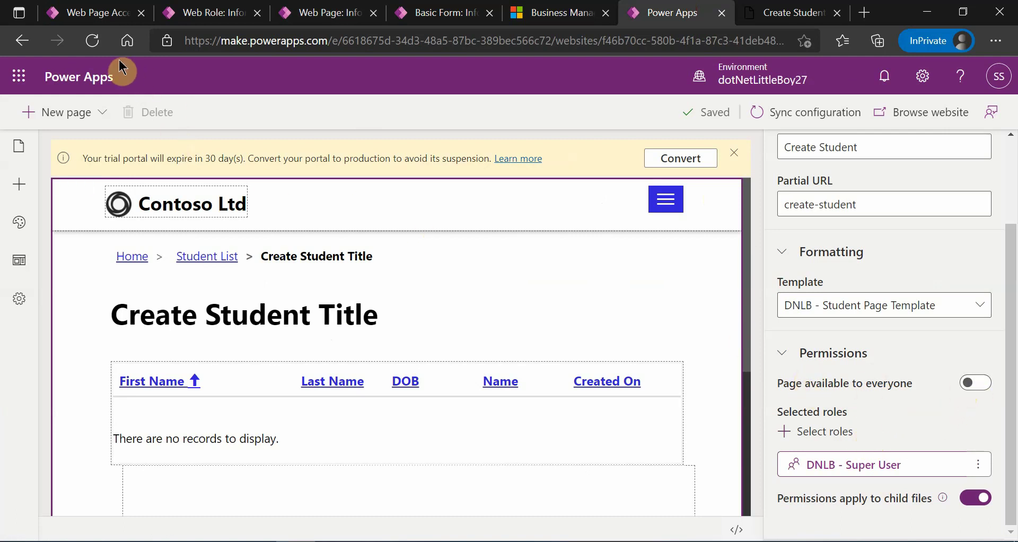
{"action": "left_click", "coordinate": [92, 41]}
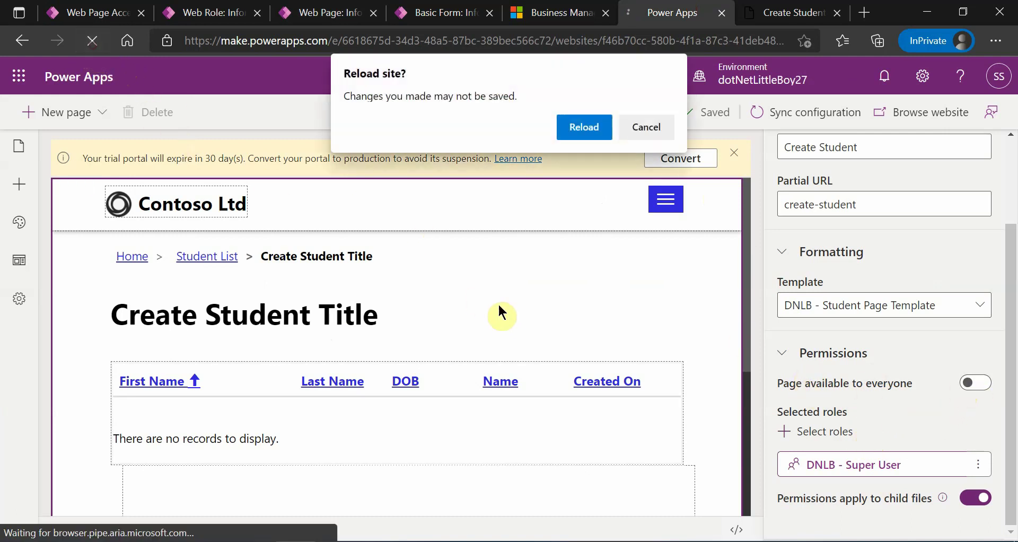
{"action": "left_click", "coordinate": [573, 128]}
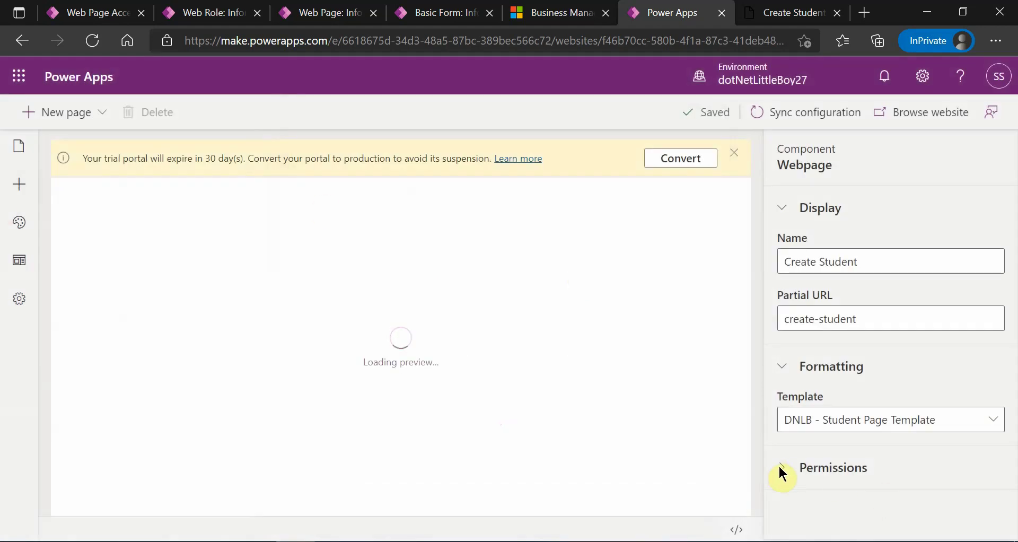
{"action": "left_click", "coordinate": [779, 468]}
{"action": "scroll", "coordinate": [863, 457], "scroll_direction": "down", "scroll_amount": 2}
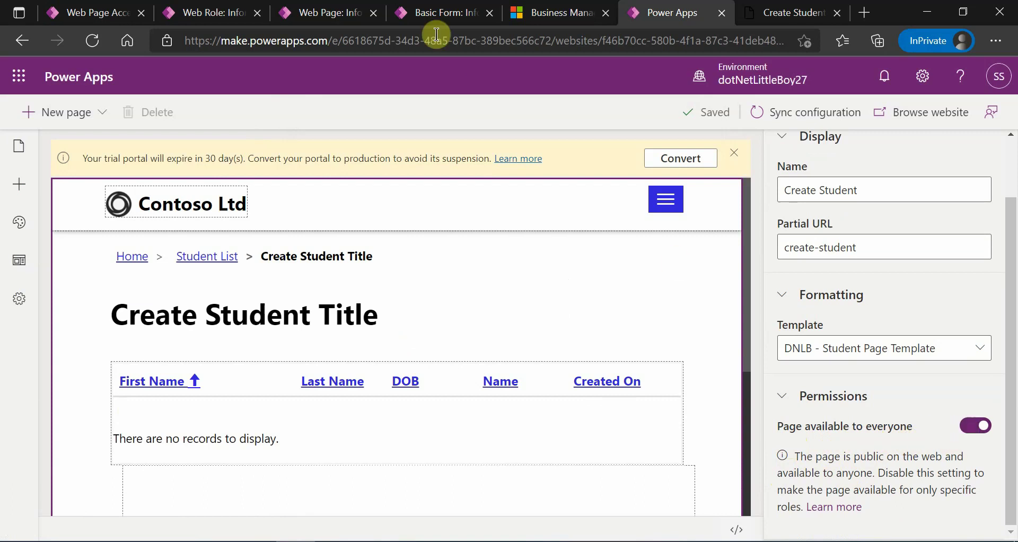
- Check the studio's page availability setting against the access control rules listed on the Create Student record
{"action": "left_click", "coordinate": [312, 12]}
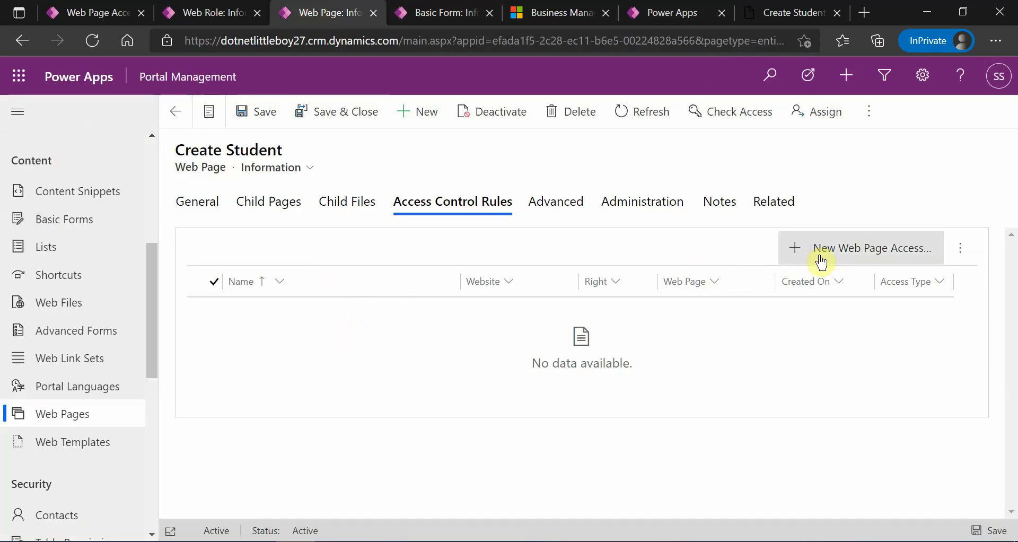
{"action": "left_click", "coordinate": [668, 12]}
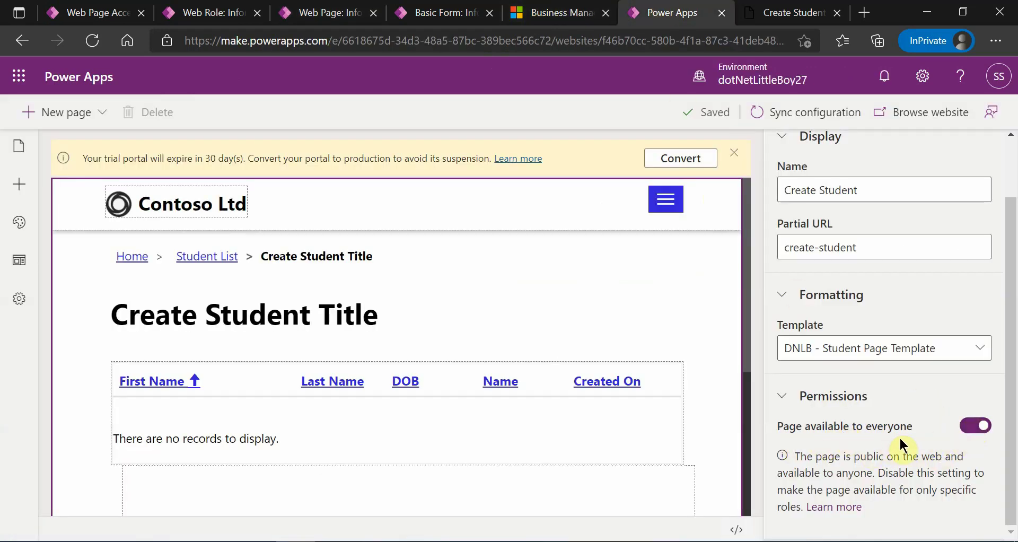
{"action": "left_click", "coordinate": [340, 12]}
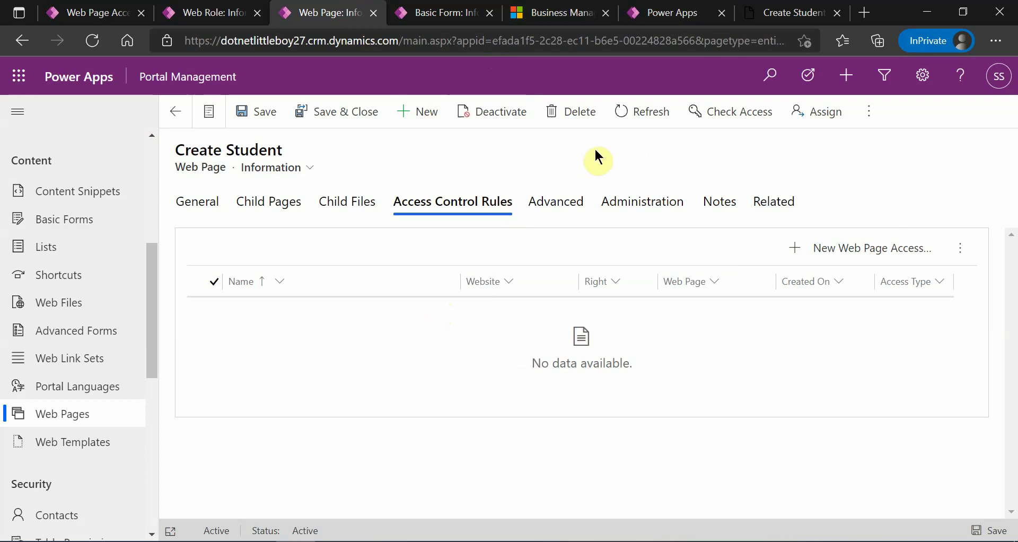
{"action": "left_click", "coordinate": [667, 13]}
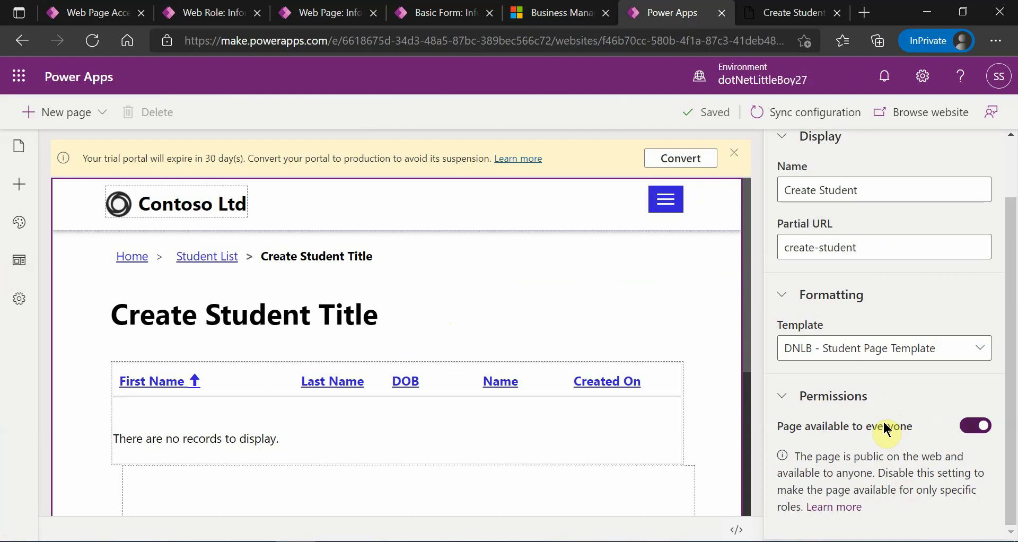
{"action": "left_click", "coordinate": [343, 13]}
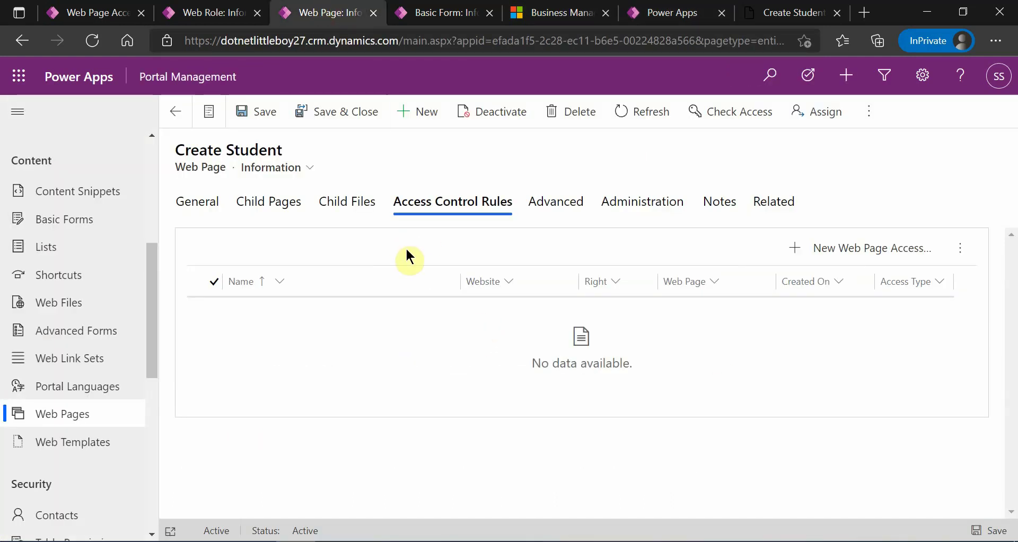
- Start a new web page access control rule for Create Student with the right Restrict Read
{"action": "left_click", "coordinate": [847, 249]}
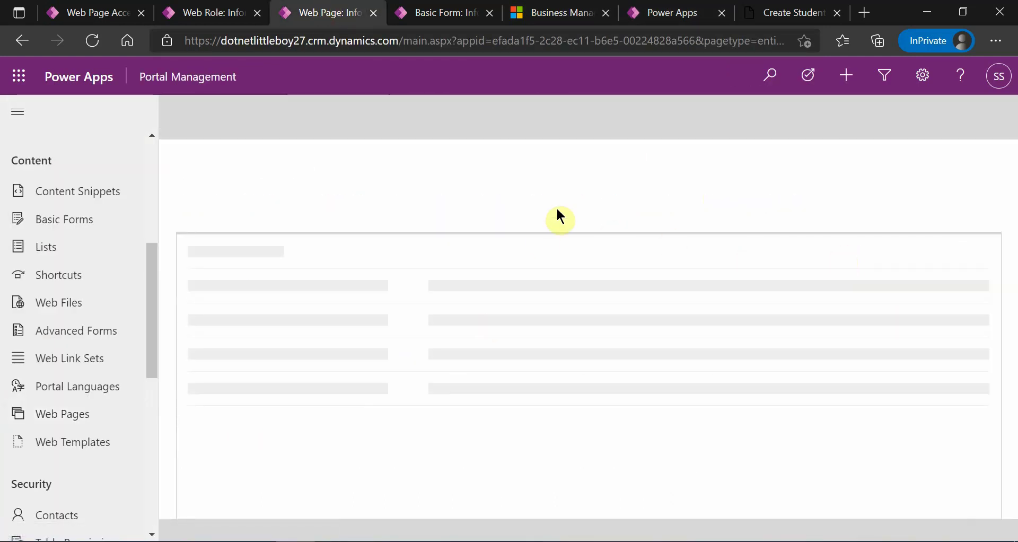
{"action": "left_click", "coordinate": [368, 347]}
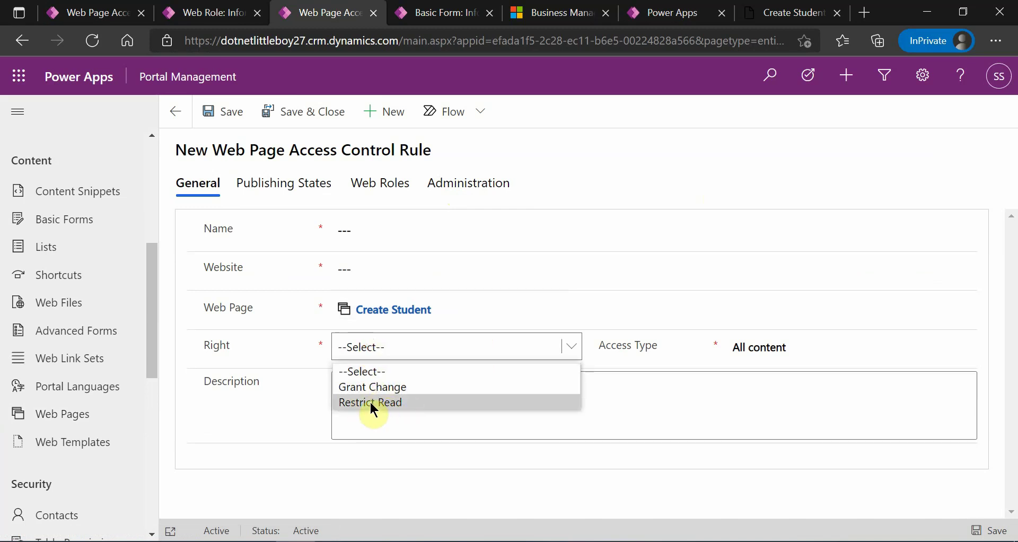
{"action": "left_click", "coordinate": [370, 401]}
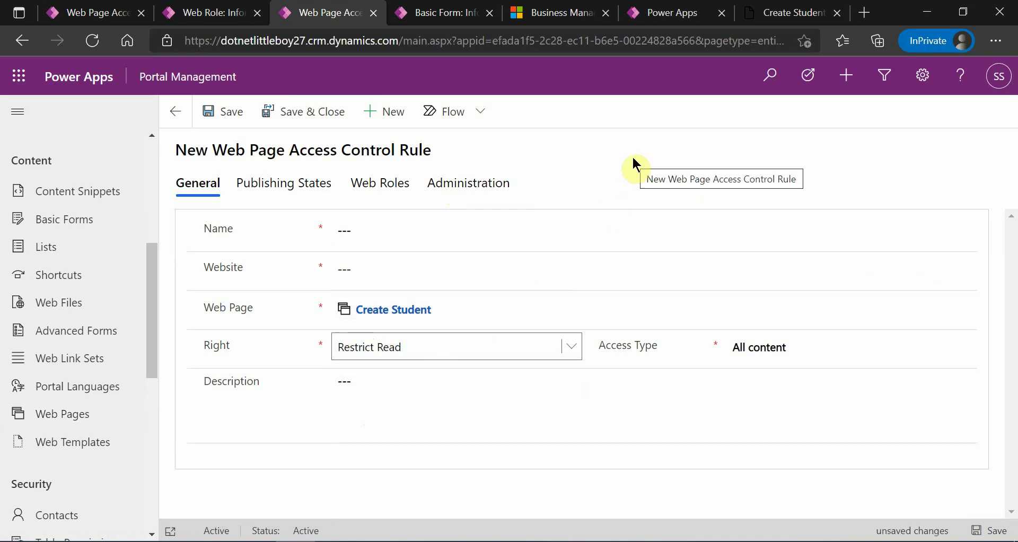
- View the live Create Student page and expand its Student List navigation entries
{"action": "left_click", "coordinate": [671, 12]}
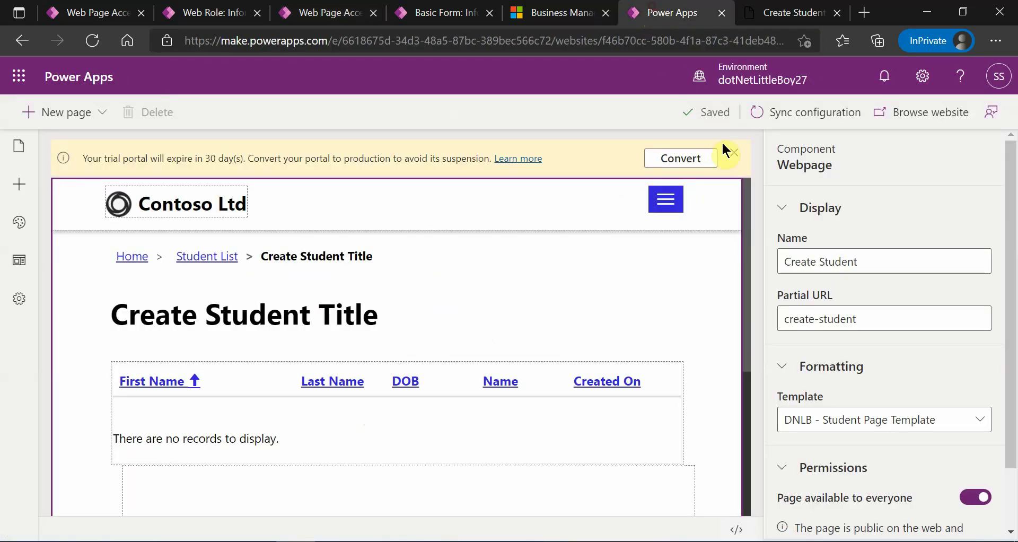
{"action": "left_click", "coordinate": [790, 12]}
{"action": "left_click", "coordinate": [719, 97]}
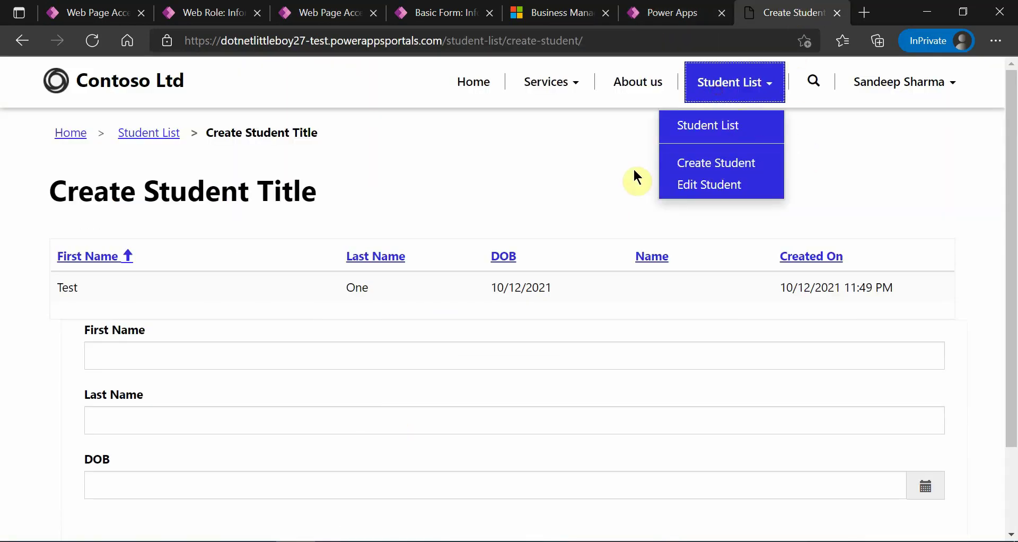
- Change the new access control rule's right to Grant Change and return to the portal studio
{"action": "left_click", "coordinate": [382, 13]}
{"action": "left_click", "coordinate": [376, 348]}
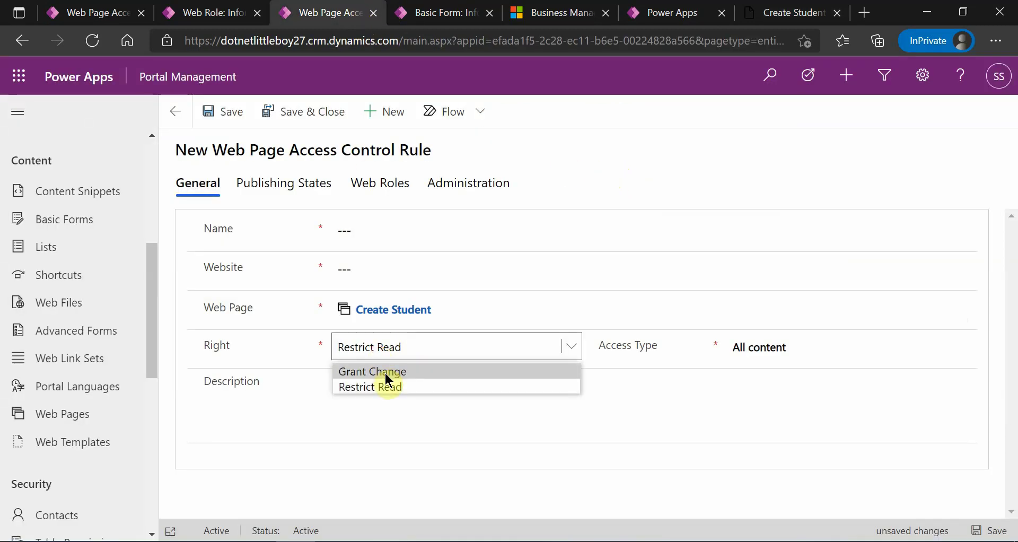
{"action": "left_click", "coordinate": [385, 370]}
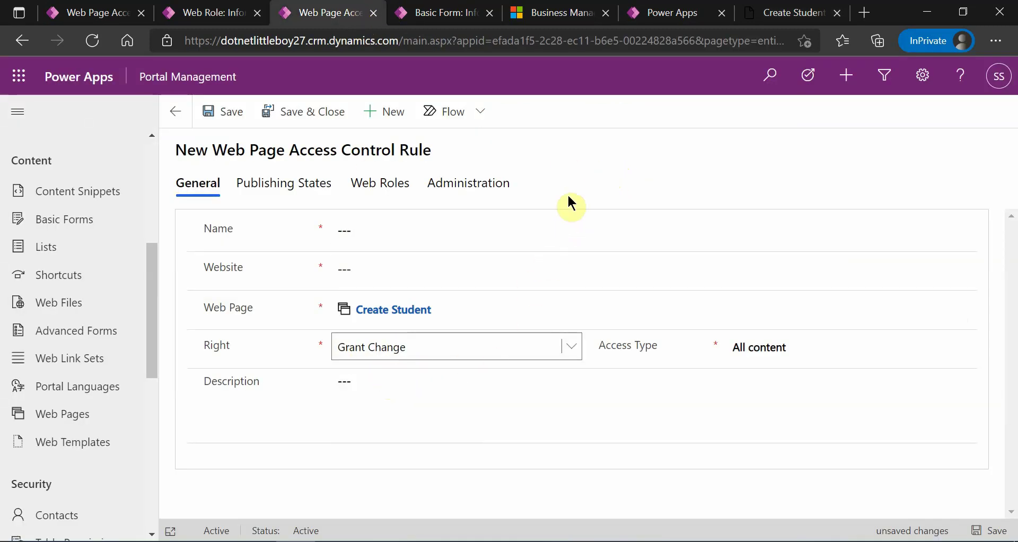
{"action": "left_click", "coordinate": [673, 11]}
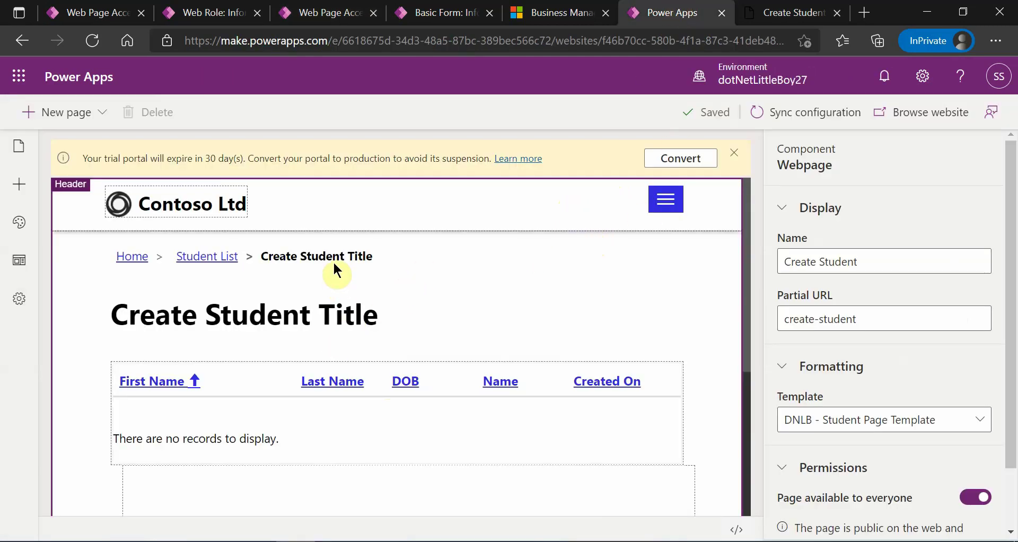
- Examine the student list and entry form on the live Create Student page against the unsaved Grant Change rule
{"action": "left_click", "coordinate": [783, 11]}
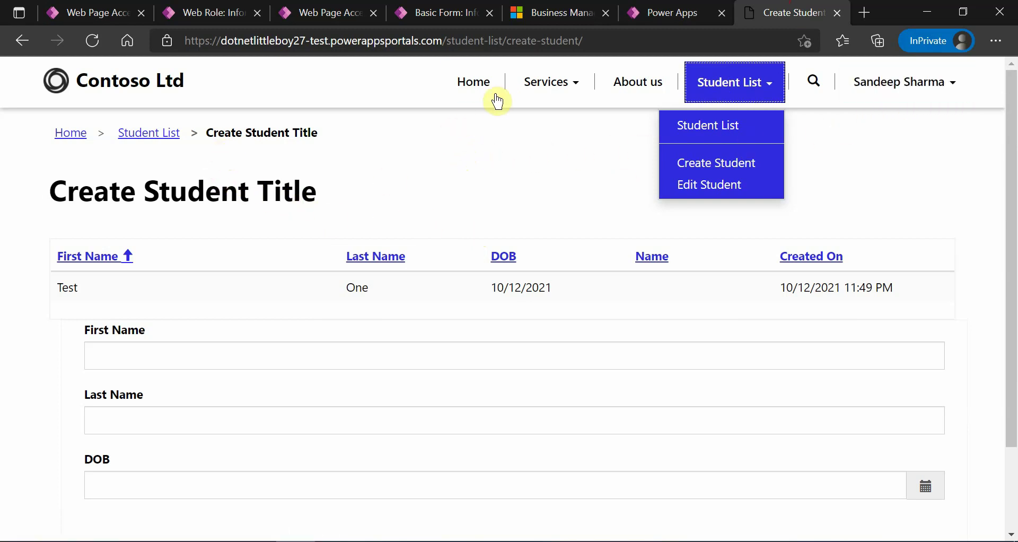
{"action": "left_click", "coordinate": [236, 194]}
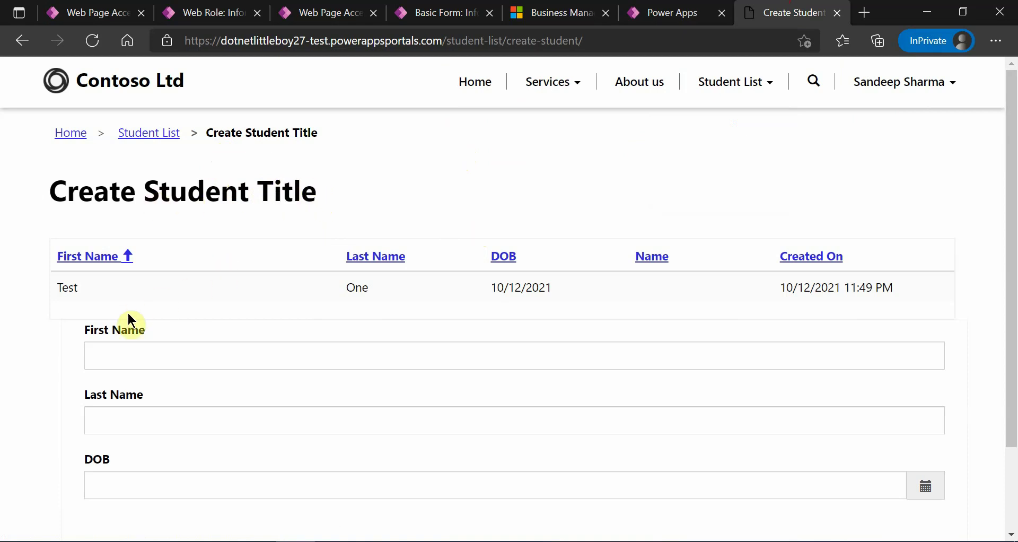
{"action": "left_click", "coordinate": [128, 349]}
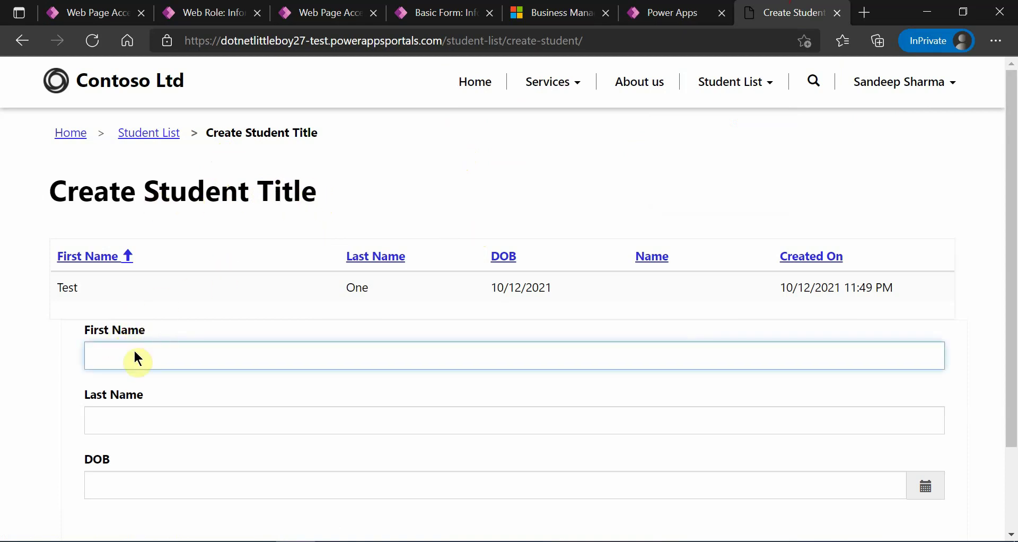
{"action": "scroll", "coordinate": [193, 463], "scroll_direction": "down", "scroll_amount": 2}
{"action": "scroll", "coordinate": [264, 408], "scroll_direction": "up", "scroll_amount": 2}
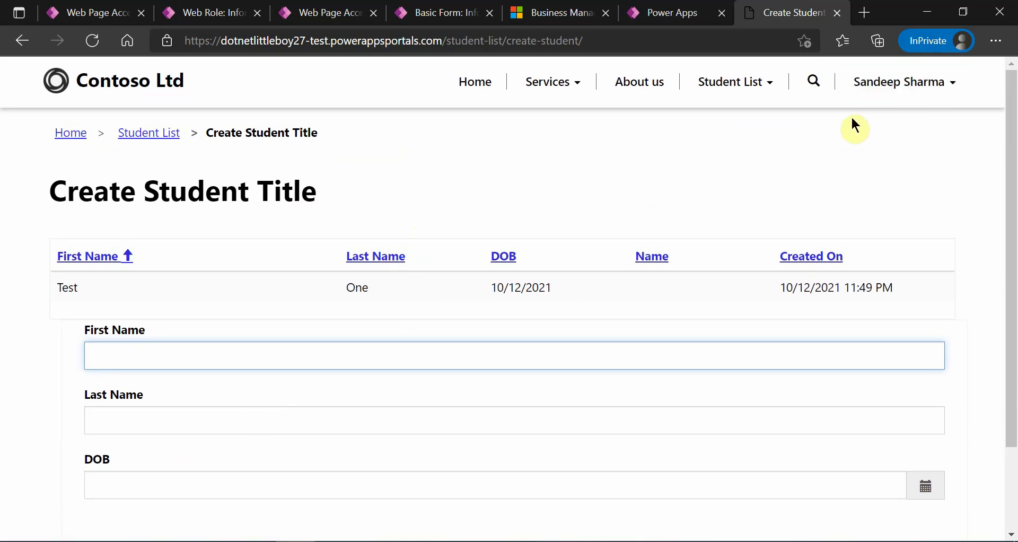
{"action": "left_click", "coordinate": [324, 13]}
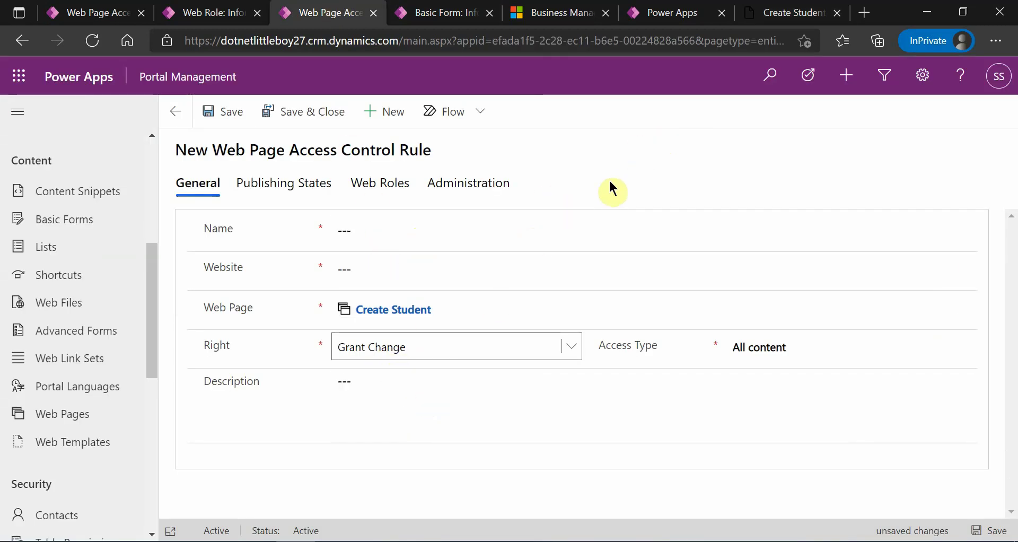
{"action": "left_click", "coordinate": [766, 14]}
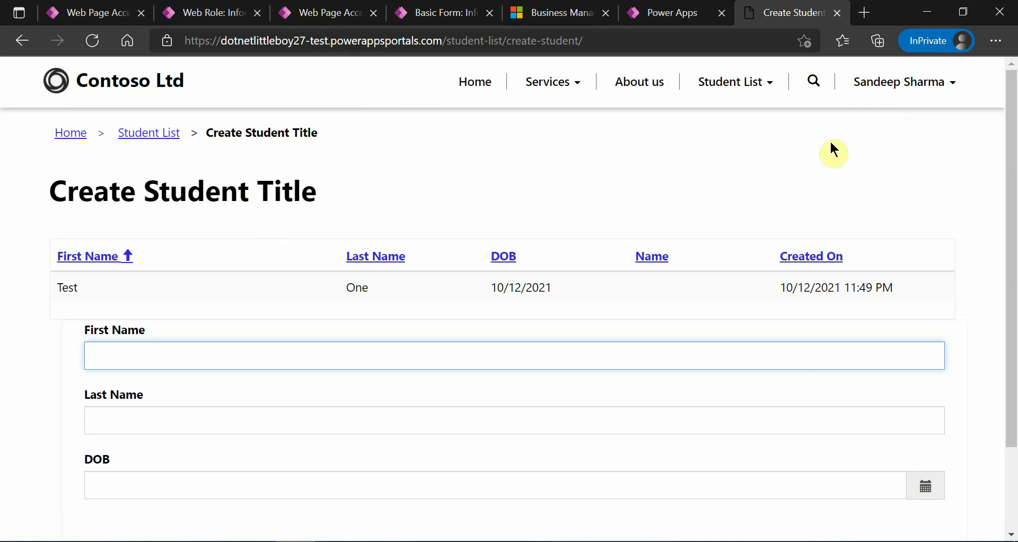
- Check the signed-in account's menu and reopen the live Create Student page through the Student List navigation
{"action": "left_click", "coordinate": [892, 91]}
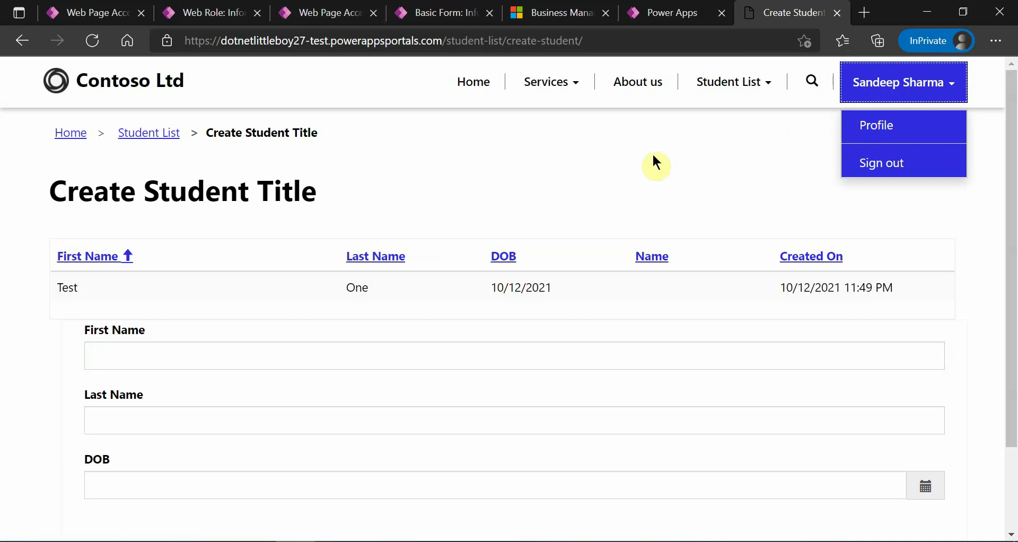
{"action": "left_click", "coordinate": [811, 159]}
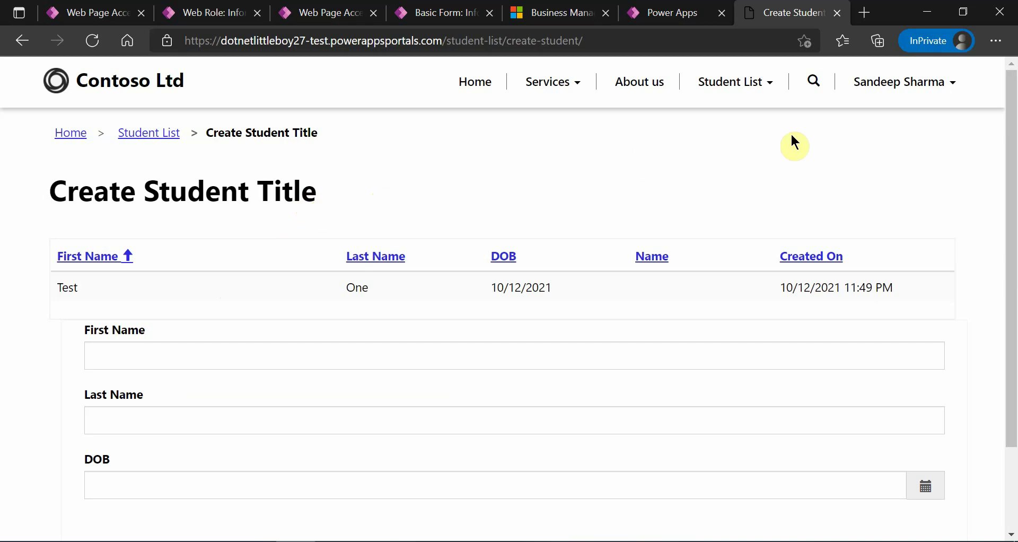
{"action": "left_click", "coordinate": [885, 100]}
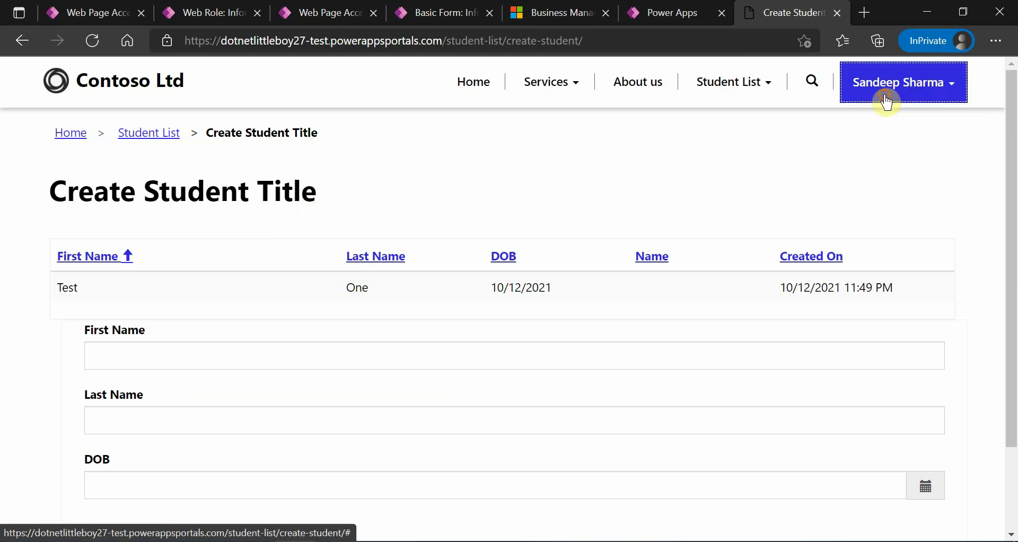
{"action": "left_click", "coordinate": [755, 186]}
{"action": "left_click", "coordinate": [738, 104]}
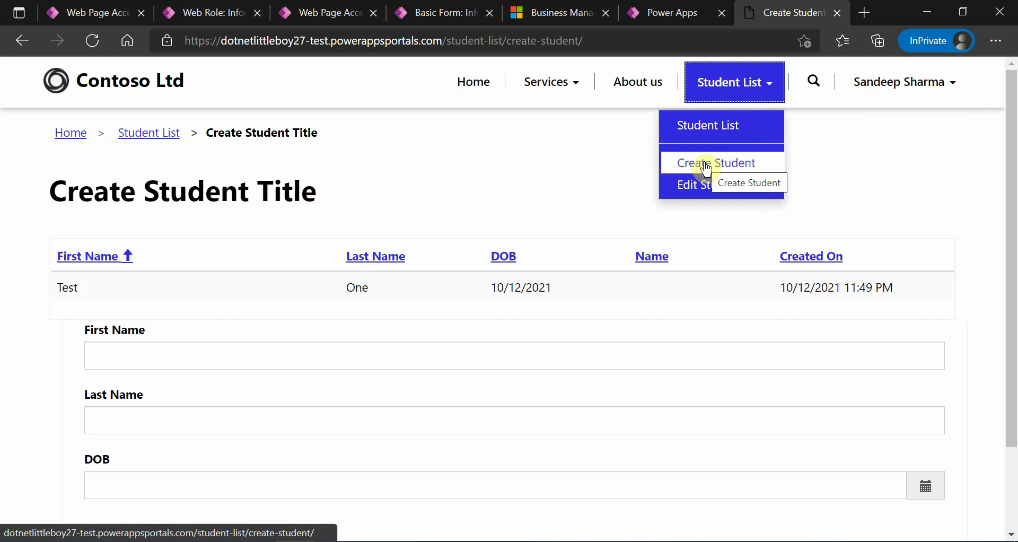
{"action": "left_click", "coordinate": [608, 153]}
{"action": "left_click", "coordinate": [741, 88]}
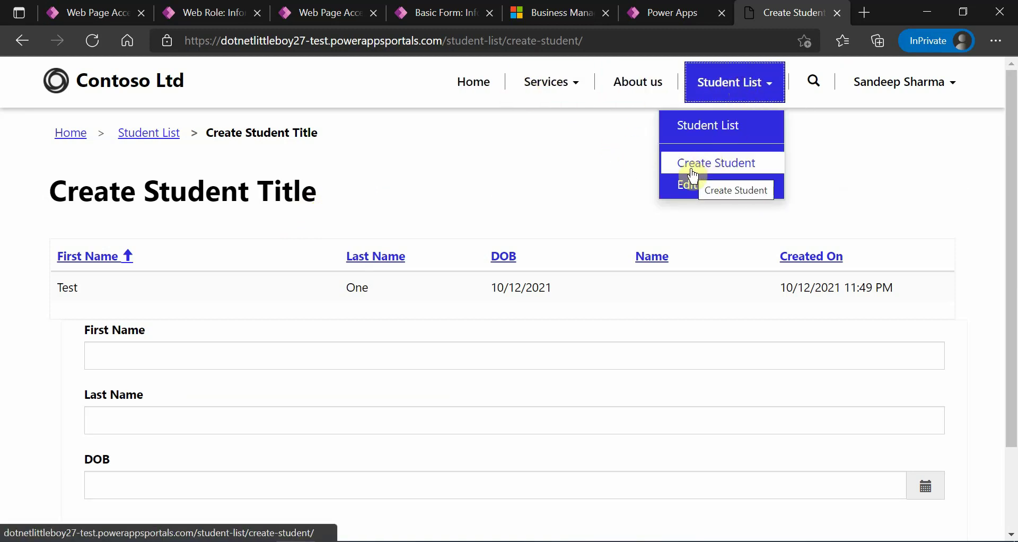
{"action": "left_click", "coordinate": [699, 172]}
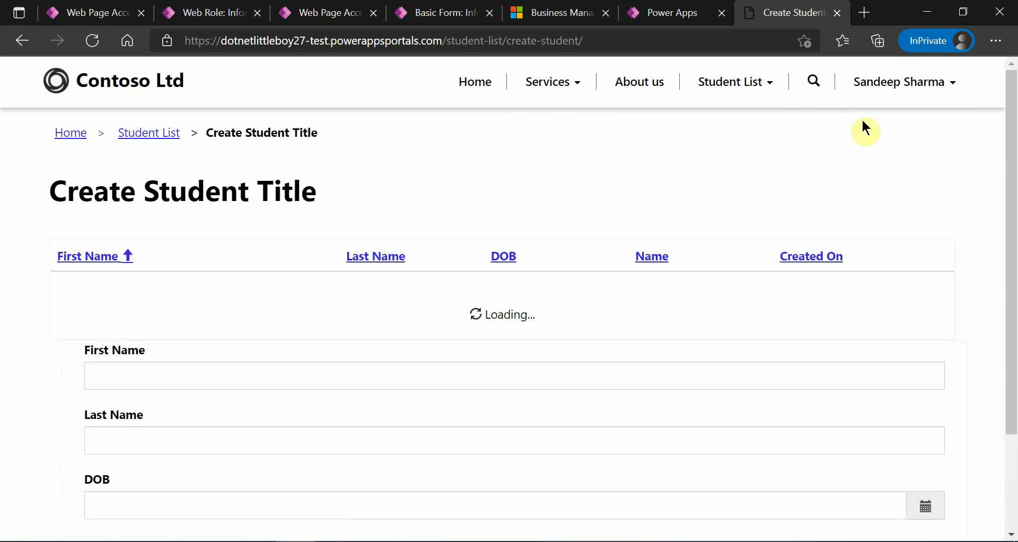
{"action": "left_click", "coordinate": [943, 79]}
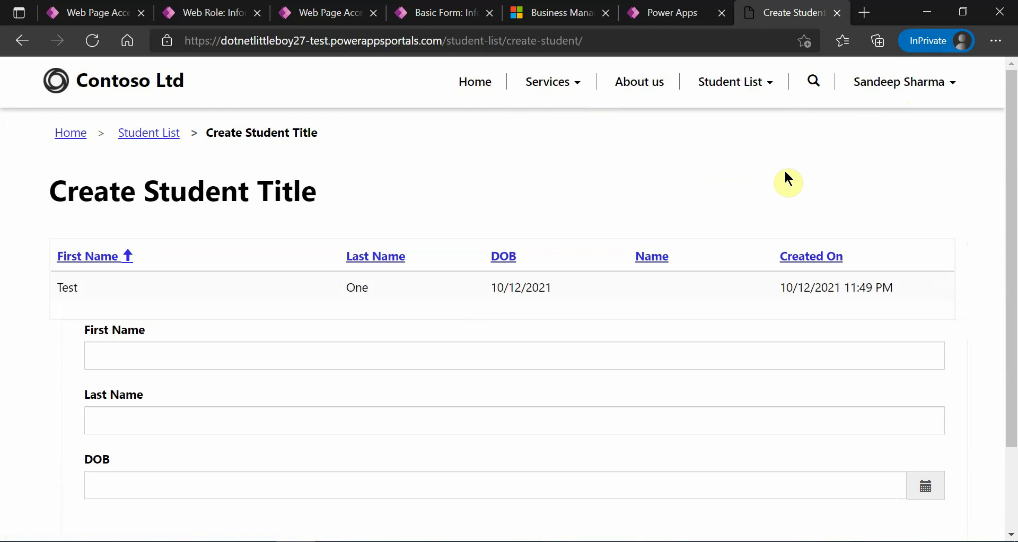
- Name the new access control rule "DNLB - Grant Change - Create Student" and set its website to Starter Portal
{"action": "left_click", "coordinate": [324, 17]}
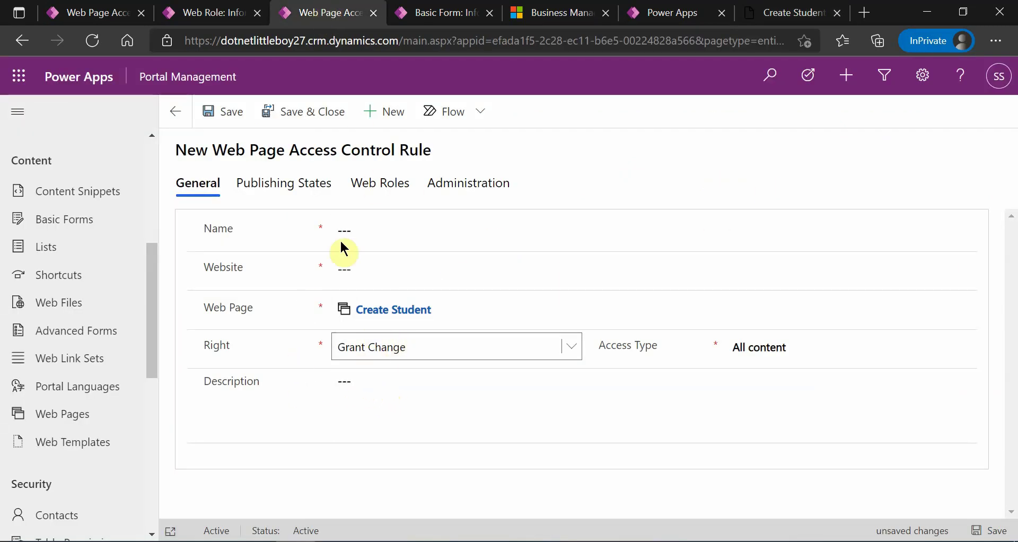
{"action": "left_click", "coordinate": [355, 229]}
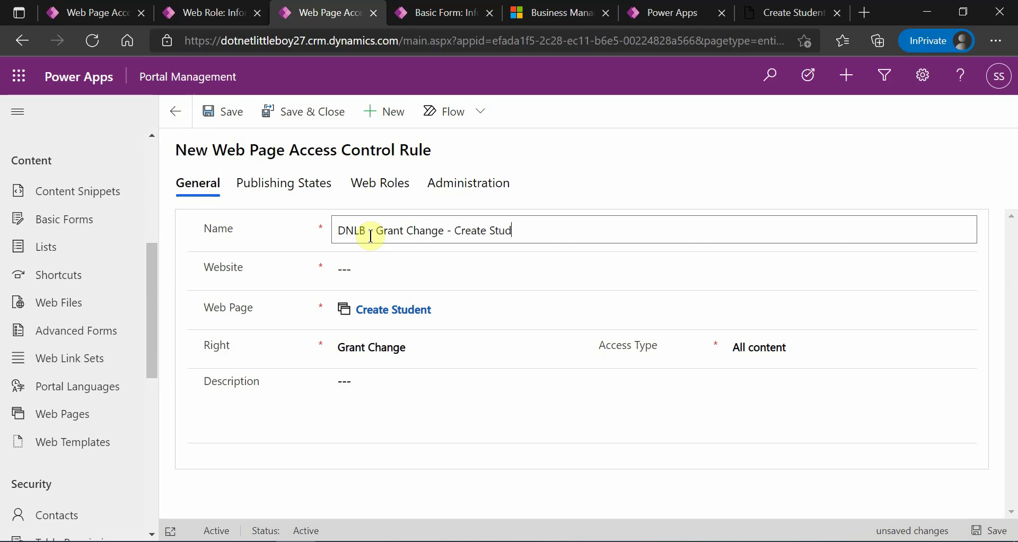
{"action": "left_click", "coordinate": [383, 265]}
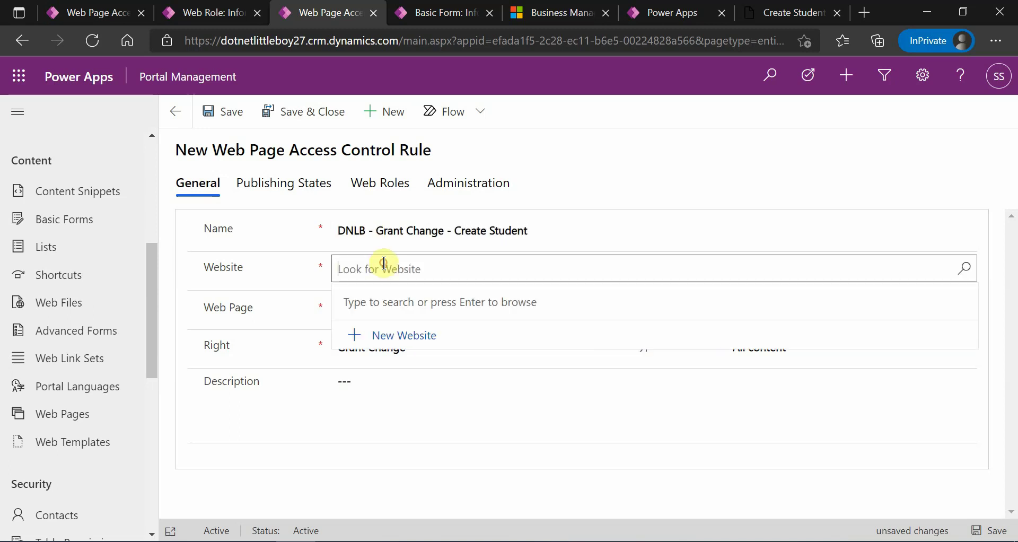
{"action": "left_click", "coordinate": [447, 332]}
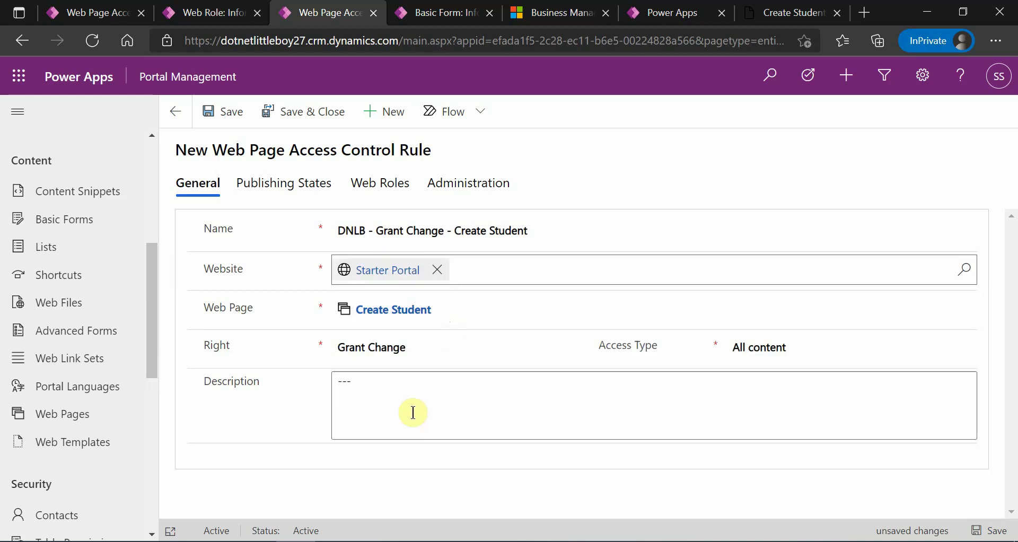
- Compare the access type options with the studio's page permissions, keep All content, and save the rule
{"action": "left_click", "coordinate": [778, 359]}
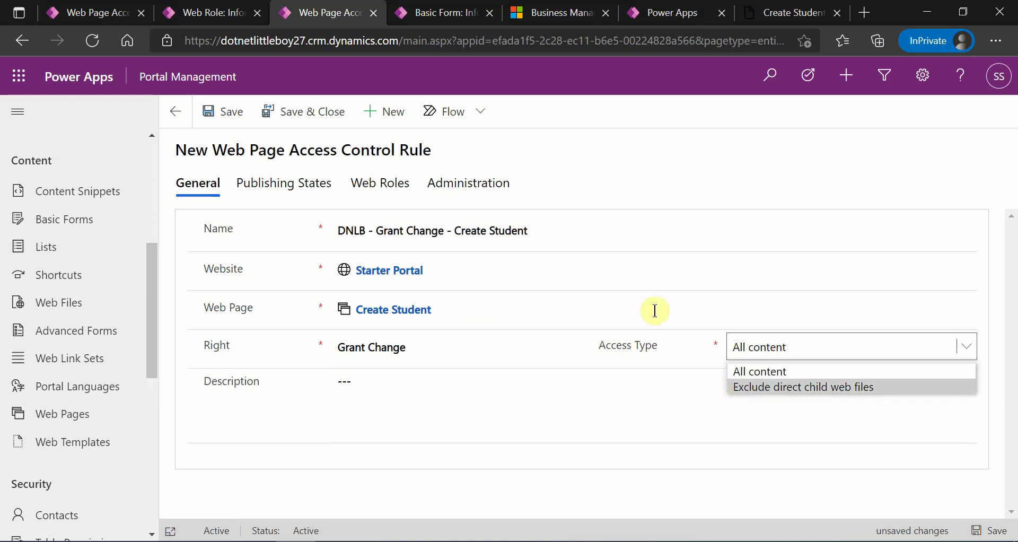
{"action": "left_click", "coordinate": [715, 8]}
{"action": "scroll", "coordinate": [884, 432], "scroll_direction": "down", "scroll_amount": 1}
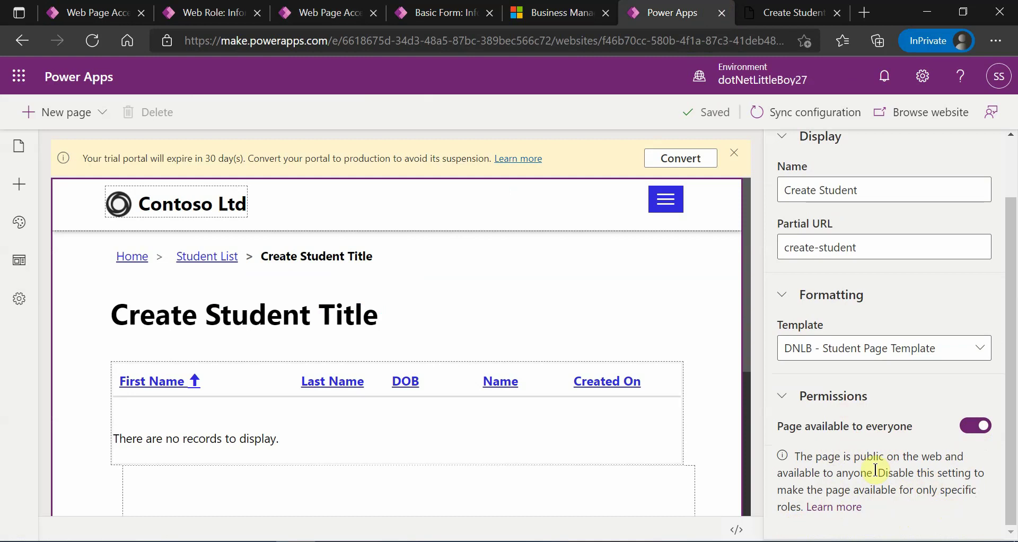
{"action": "left_click", "coordinate": [327, 6]}
{"action": "left_click", "coordinate": [749, 345]}
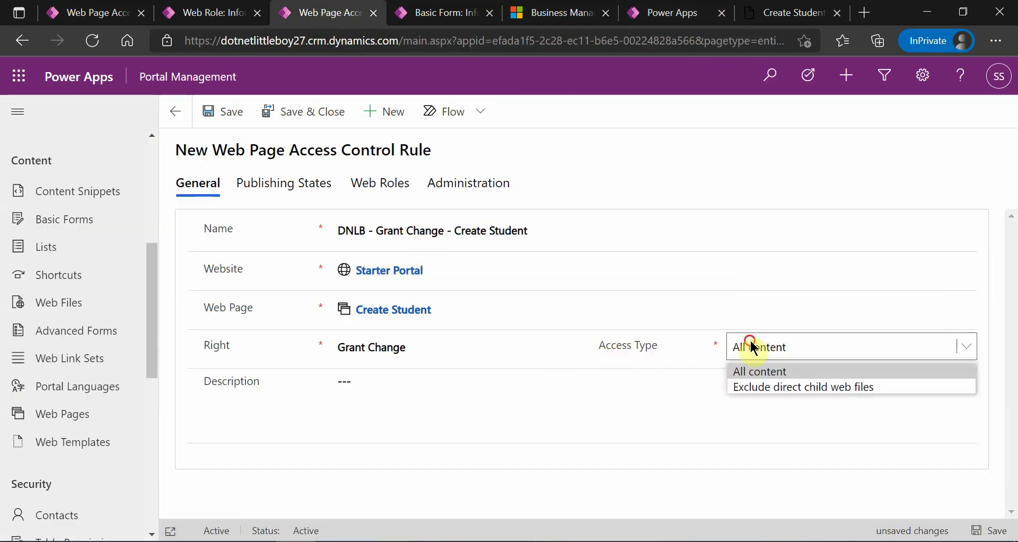
{"action": "left_click", "coordinate": [742, 370]}
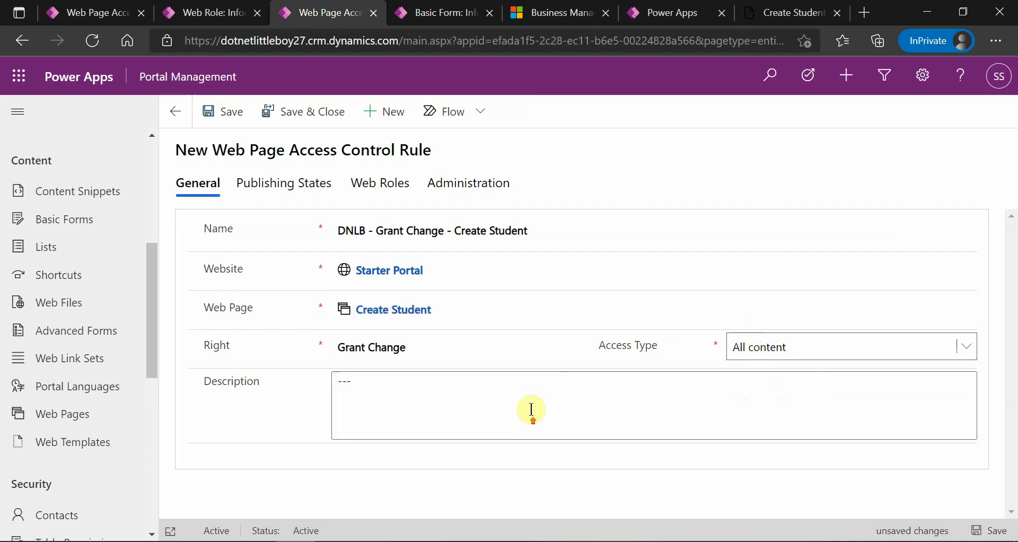
{"action": "left_click", "coordinate": [233, 118]}
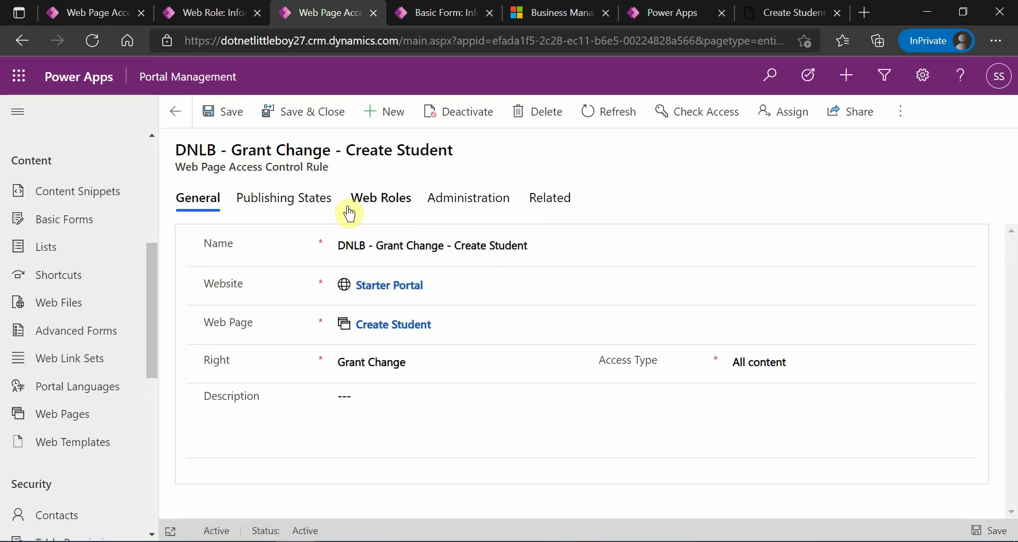
- Add the existing Published publishing state to the Grant Change rule
{"action": "left_click", "coordinate": [276, 207]}
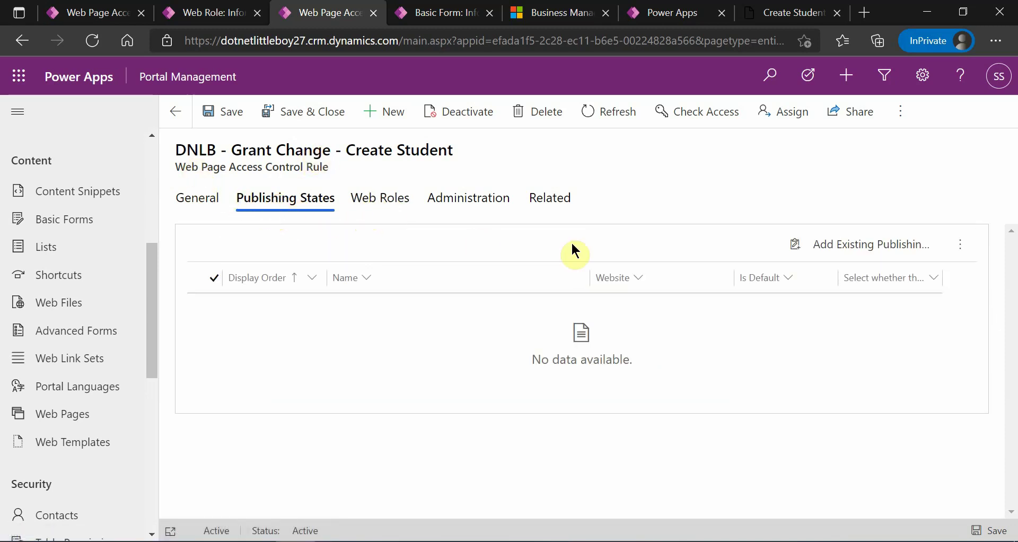
{"action": "left_click", "coordinate": [841, 244]}
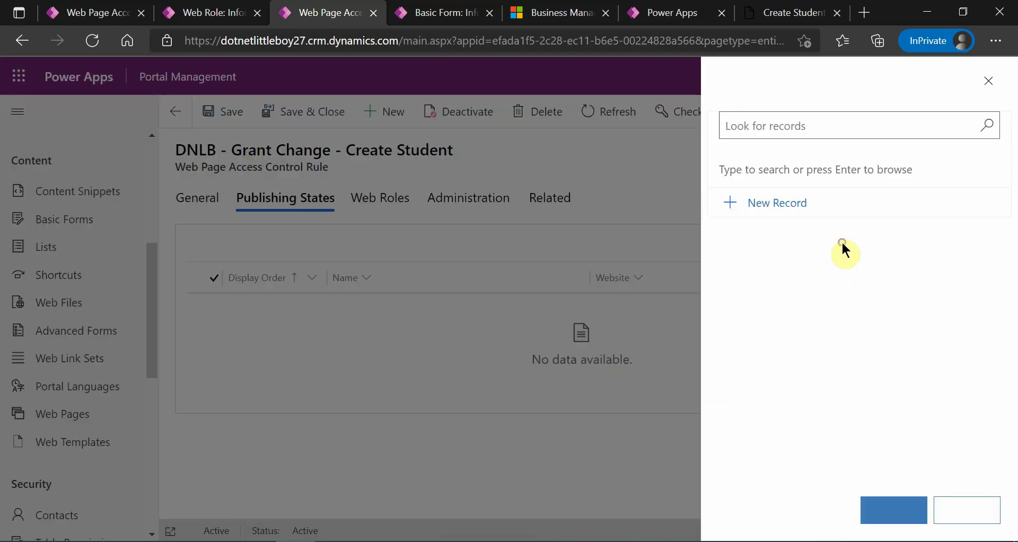
{"action": "left_click", "coordinate": [747, 135]}
{"action": "left_click", "coordinate": [801, 265]}
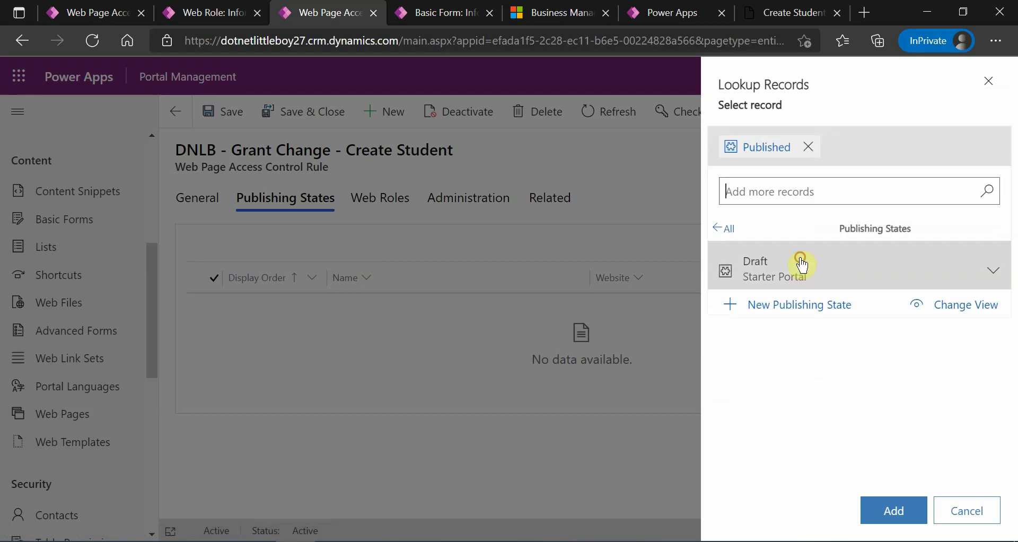
{"action": "left_click", "coordinate": [893, 510]}
- Open the lookup for adding an existing web role to the rule and check which account is signed in to the live portal
{"action": "left_click", "coordinate": [391, 205]}
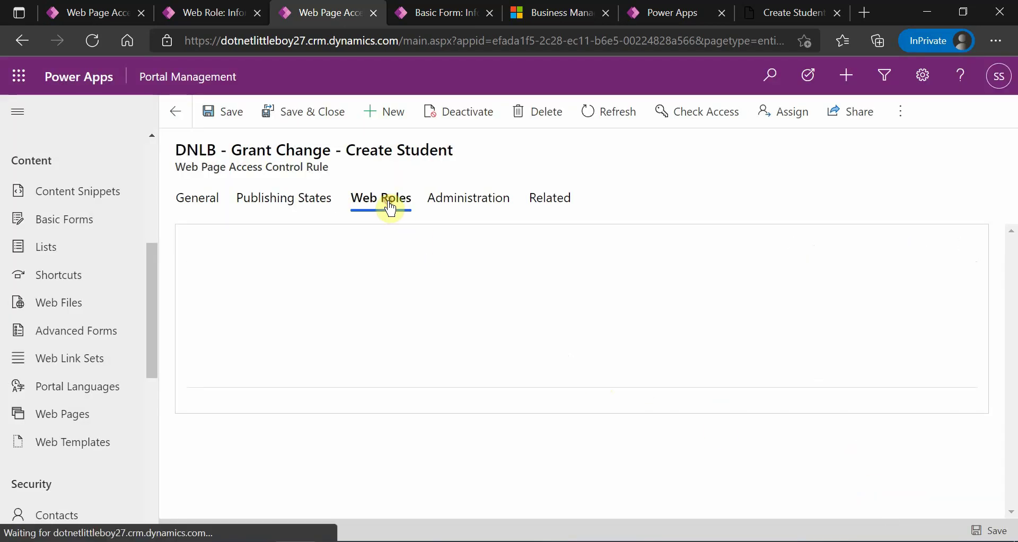
{"action": "left_click", "coordinate": [856, 244]}
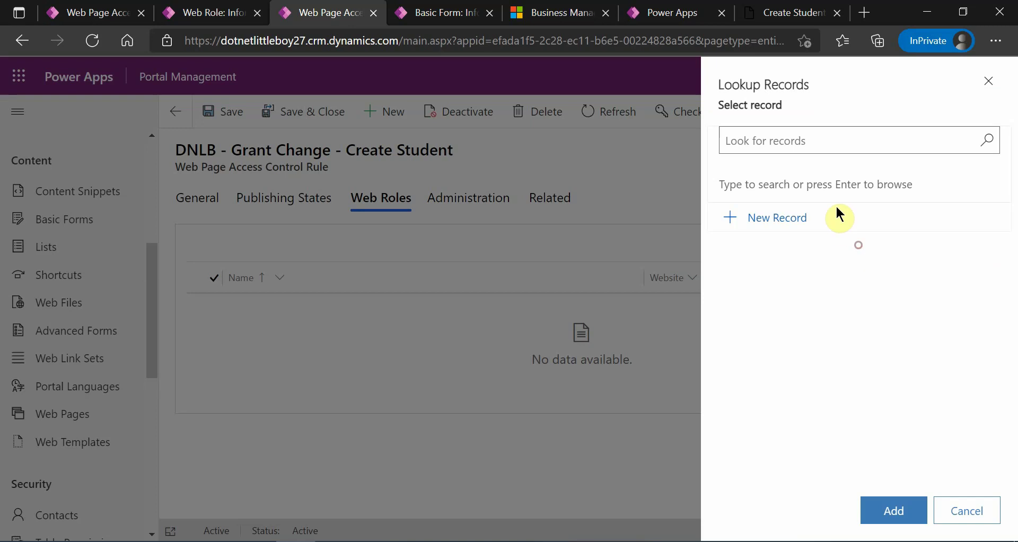
{"action": "left_click", "coordinate": [768, 5]}
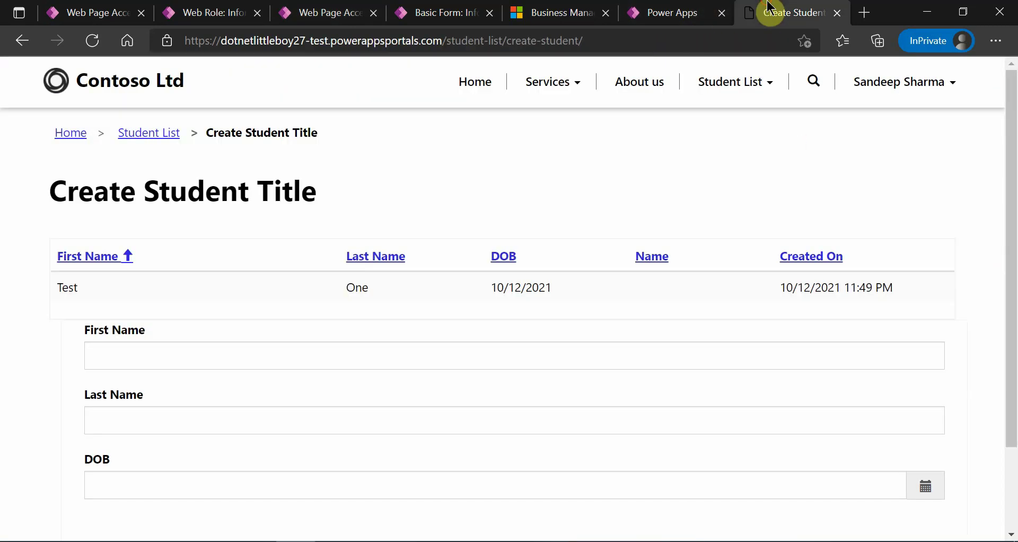
{"action": "left_click", "coordinate": [881, 90]}
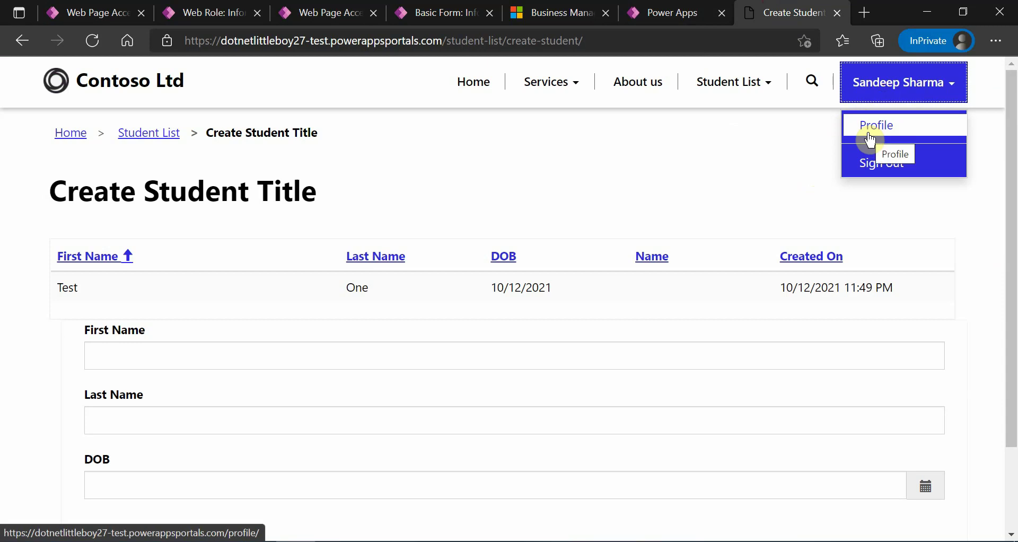
{"action": "left_click", "coordinate": [734, 164]}
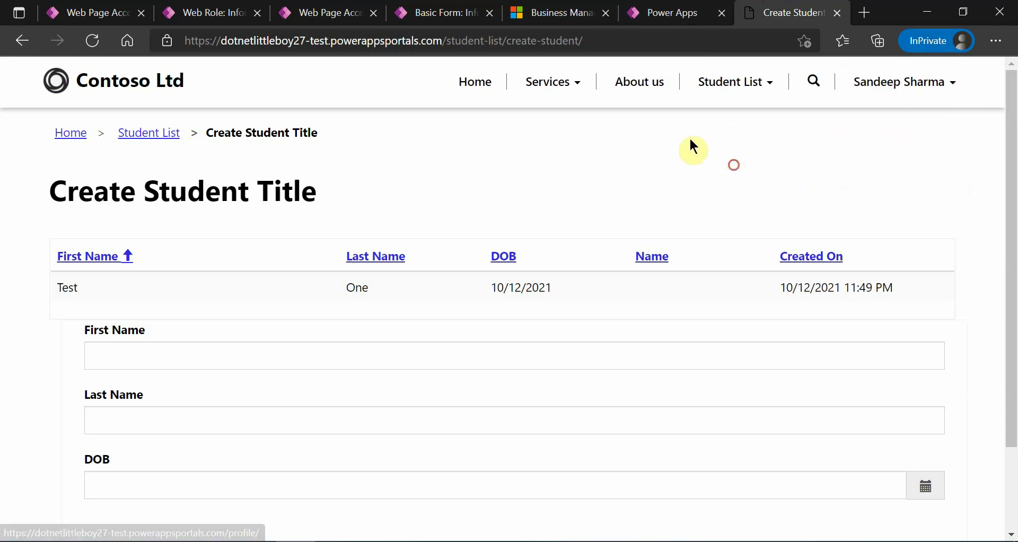
- Duplicate the DNLB - Create Student Form browser tab for a second Portal Management view, rechecking the live portal's signed-in account
{"action": "left_click", "coordinate": [448, 12]}
{"action": "left_click", "coordinate": [546, 6]}
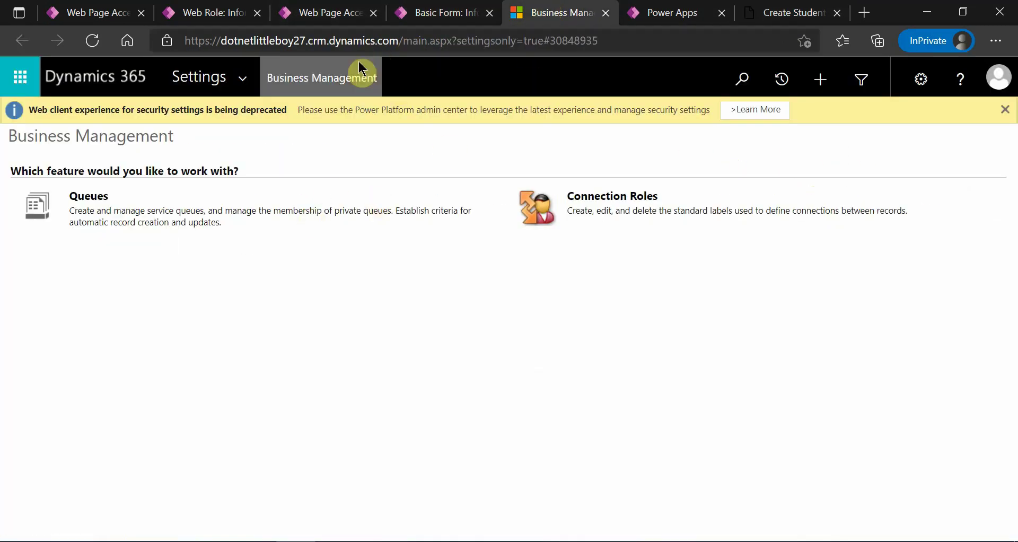
{"action": "left_click", "coordinate": [463, 13]}
{"action": "right_click", "coordinate": [464, 16]}
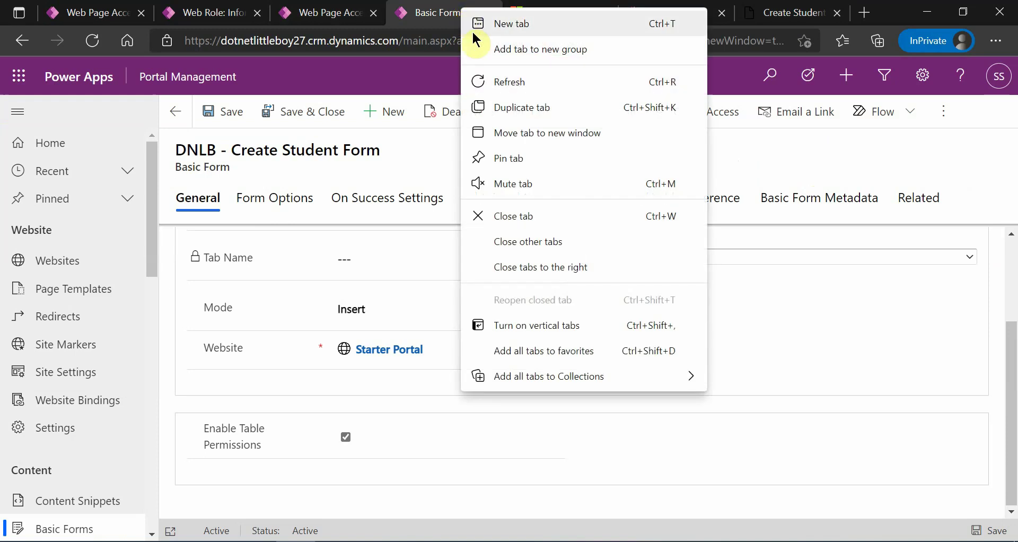
{"action": "left_click", "coordinate": [523, 104]}
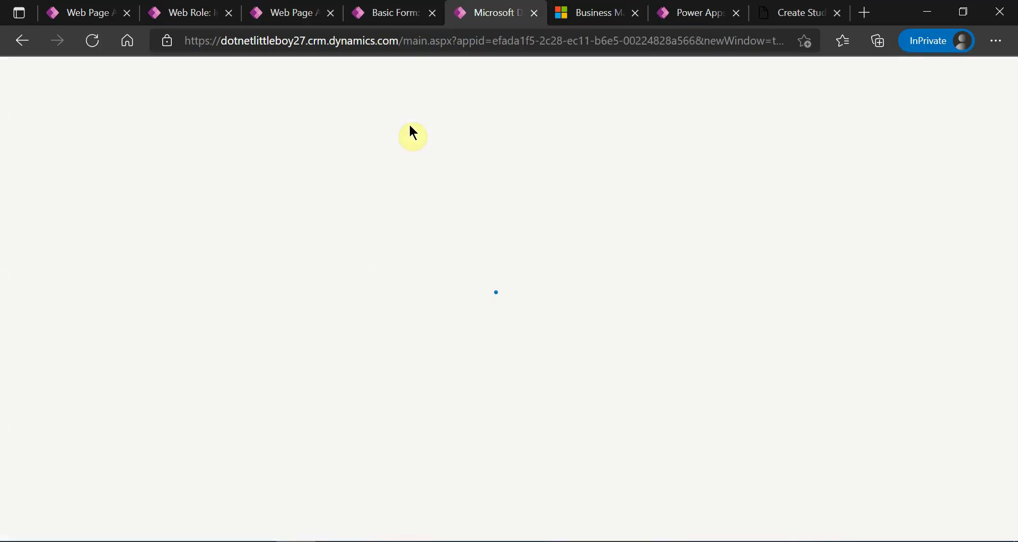
{"action": "left_click", "coordinate": [817, 12]}
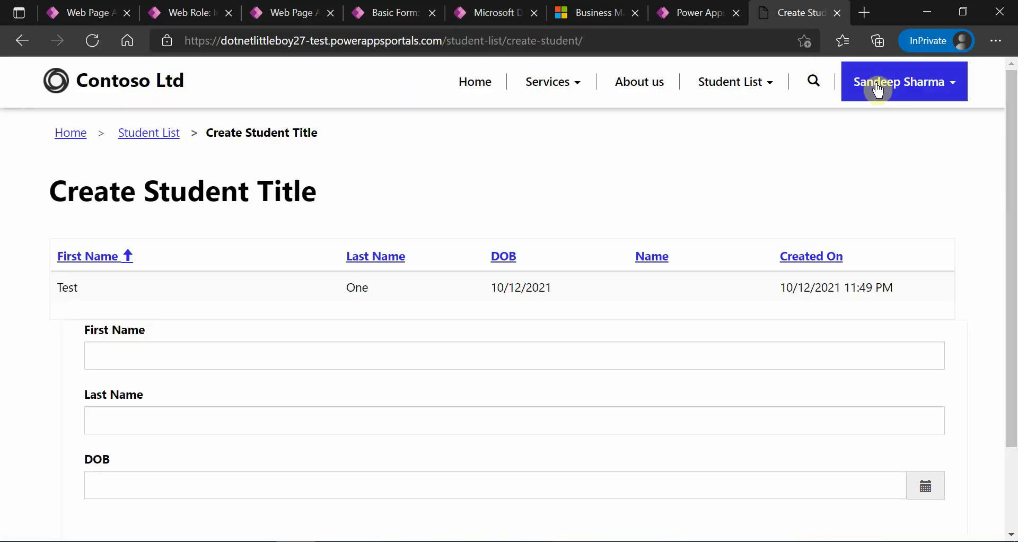
{"action": "left_click", "coordinate": [911, 83]}
{"action": "left_click", "coordinate": [499, 11]}
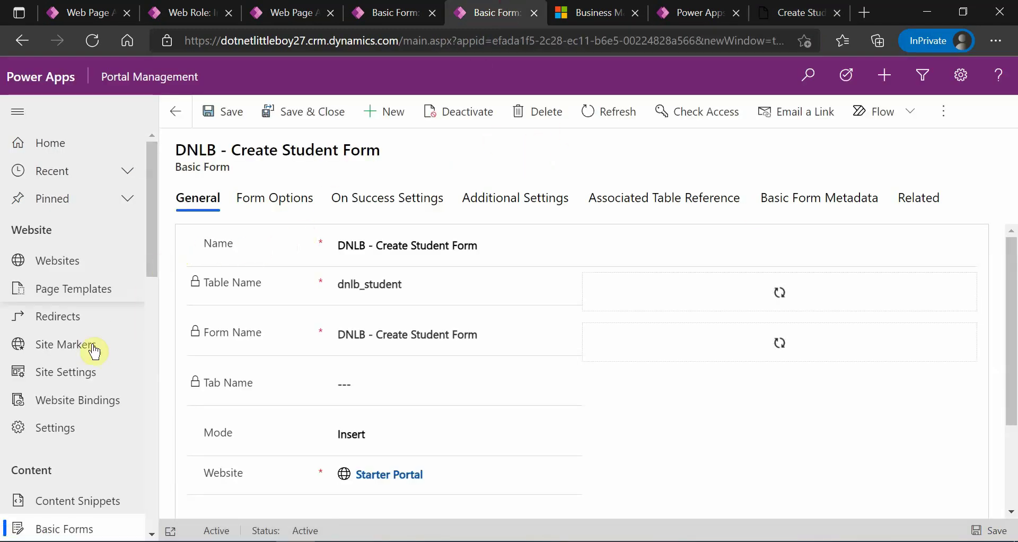
- Open the signed-in user's contact from the Active Contacts view and show its related web roles
{"action": "scroll", "coordinate": [53, 398], "scroll_direction": "down", "scroll_amount": 5}
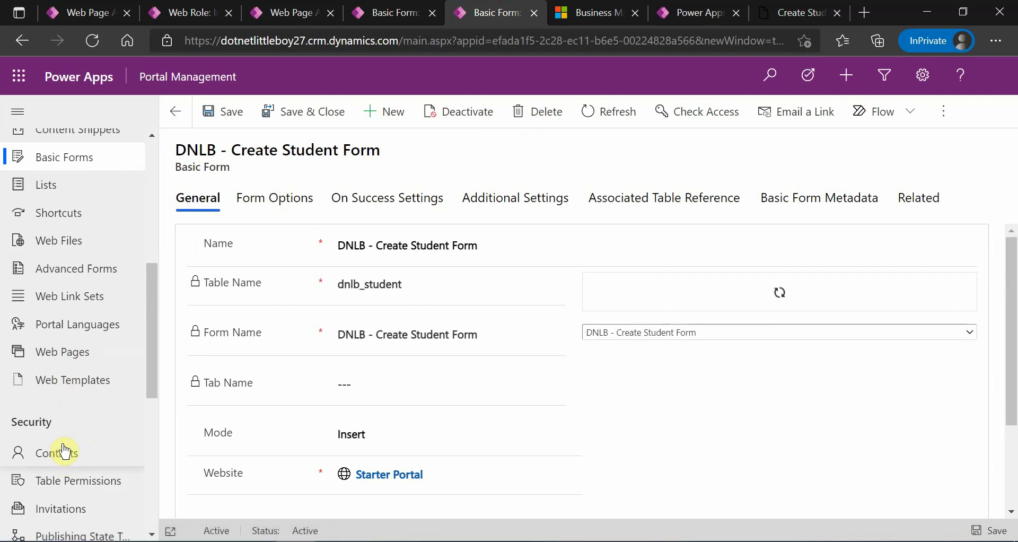
{"action": "left_click", "coordinate": [64, 452]}
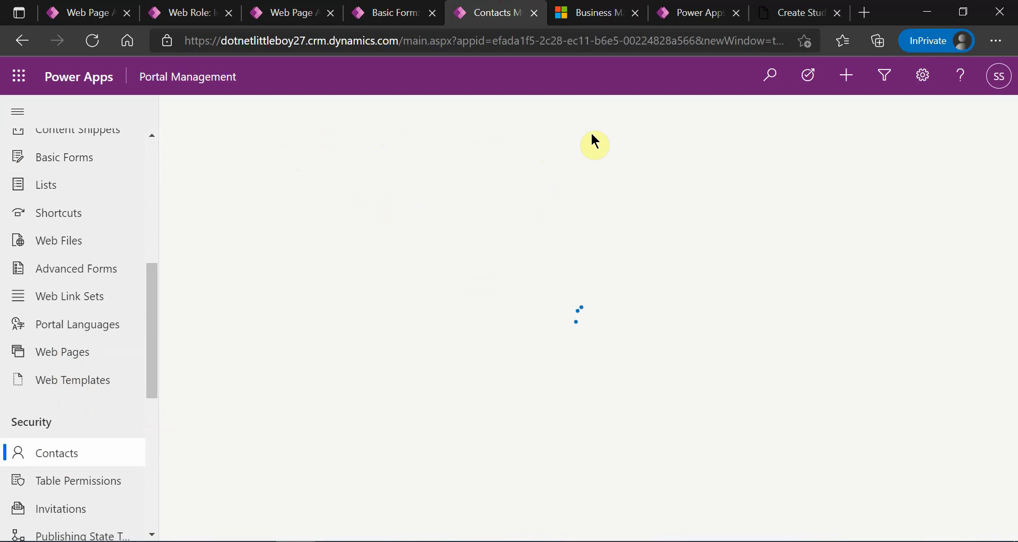
{"action": "left_click", "coordinate": [296, 158]}
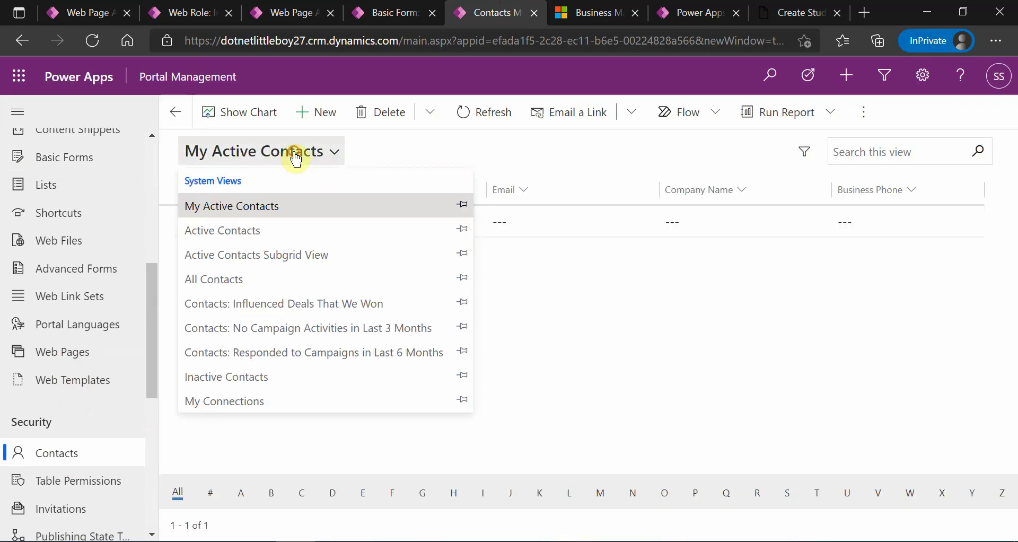
{"action": "left_click", "coordinate": [268, 232]}
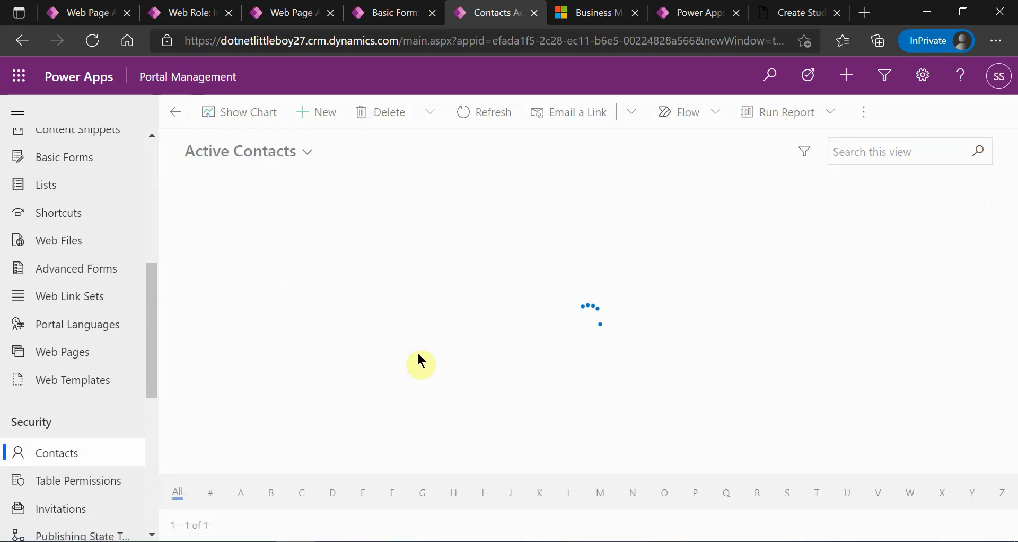
{"action": "double_click", "coordinate": [419, 265]}
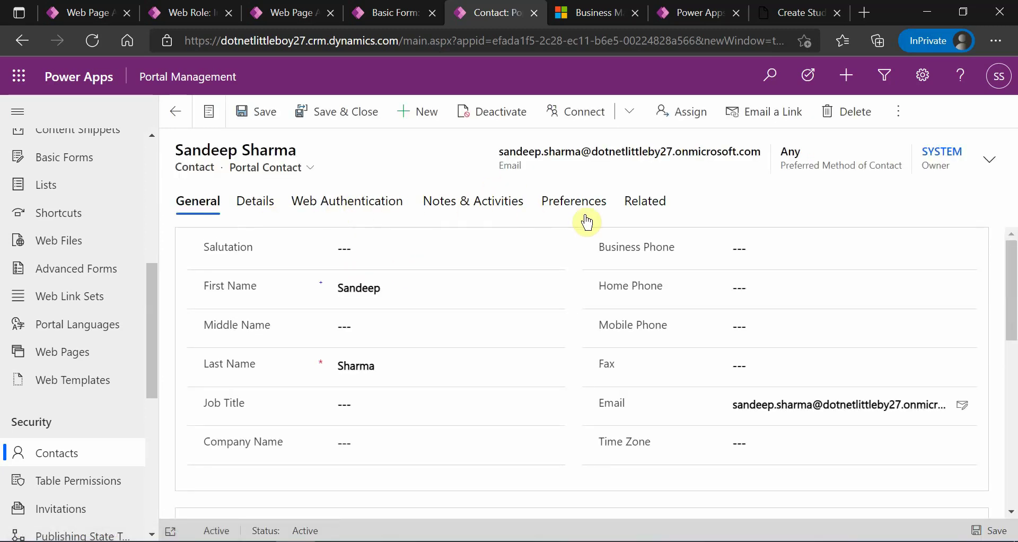
{"action": "left_click", "coordinate": [655, 200]}
{"action": "scroll", "coordinate": [736, 445], "scroll_direction": "down", "scroll_amount": 2}
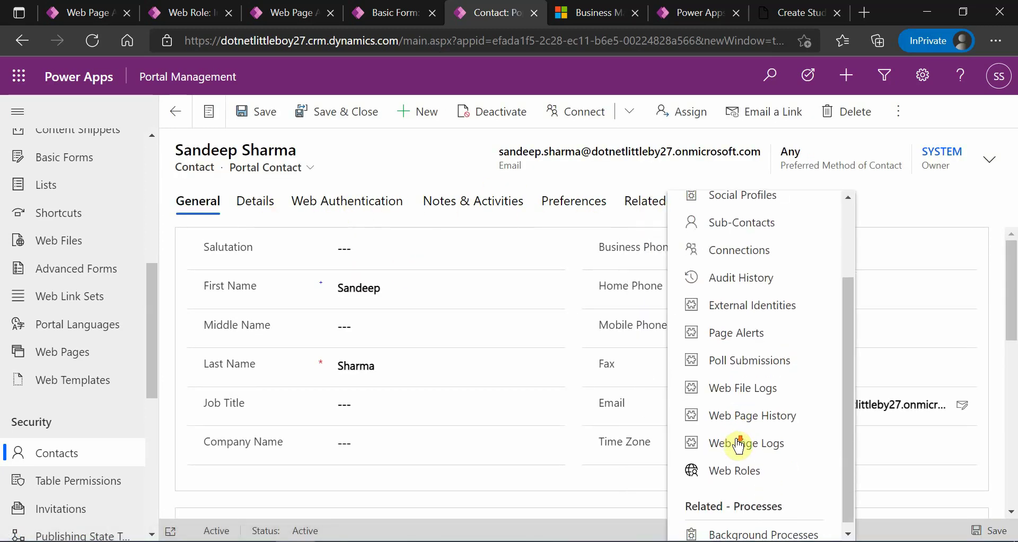
{"action": "left_click", "coordinate": [743, 471]}
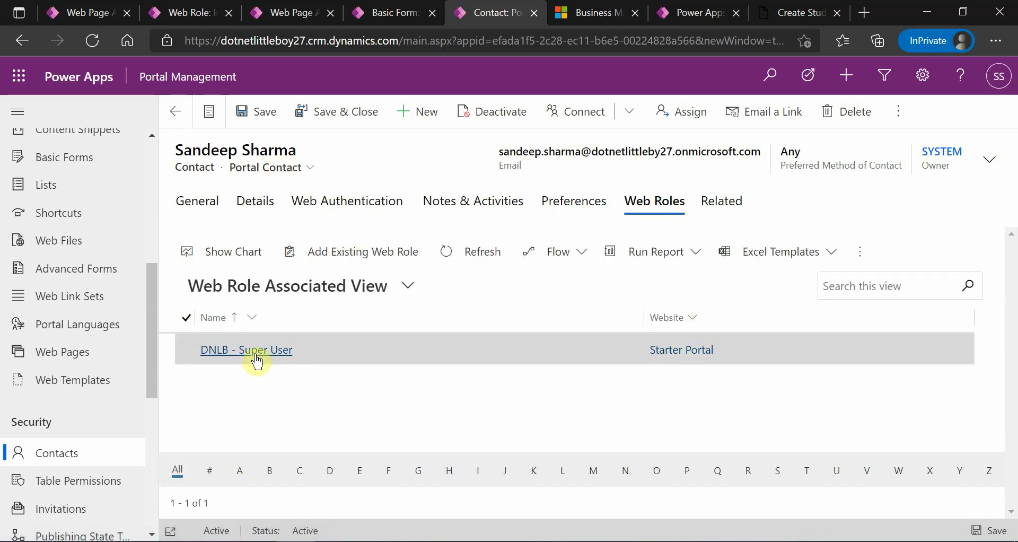
- Check the live portal's Student List pages and signed-in account against the contact's web roles and the open rule
{"action": "left_click", "coordinate": [788, 13]}
{"action": "left_click", "coordinate": [737, 89]}
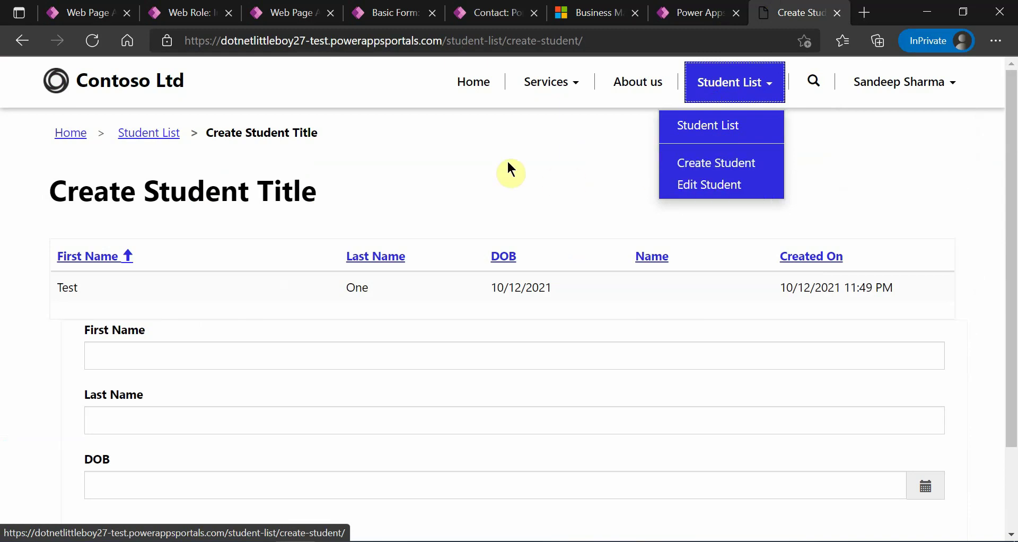
{"action": "left_click", "coordinate": [480, 13]}
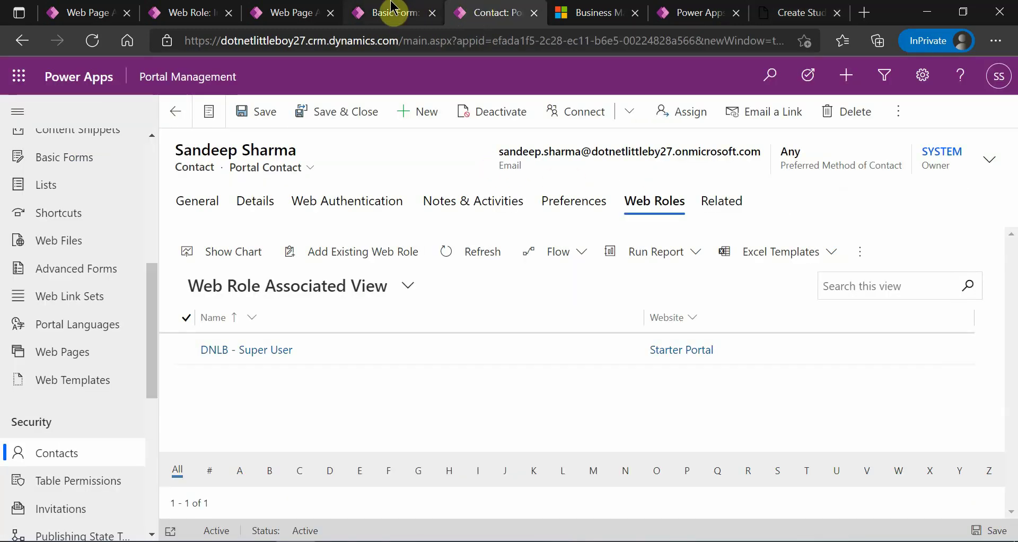
{"action": "left_click", "coordinate": [291, 10]}
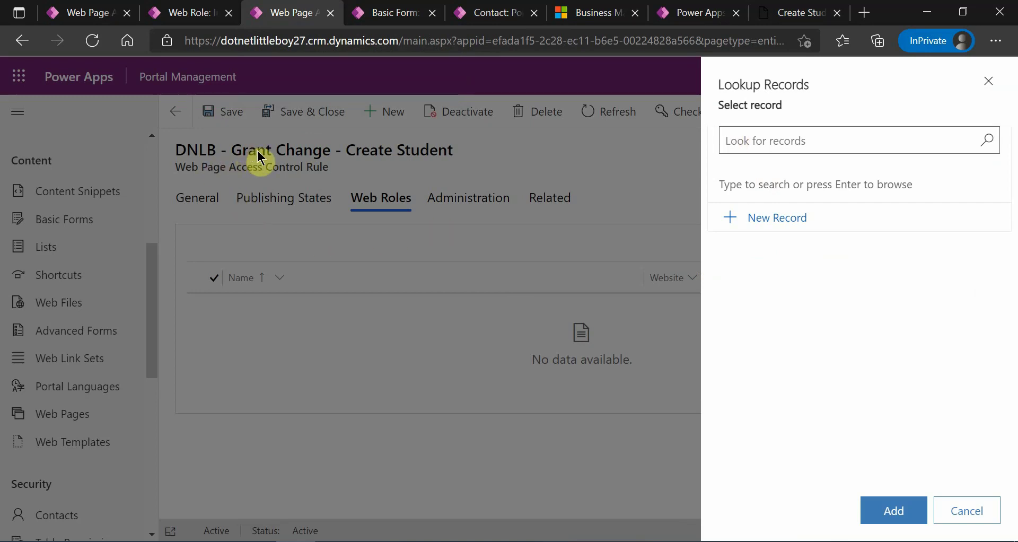
{"action": "left_click", "coordinate": [798, 13]}
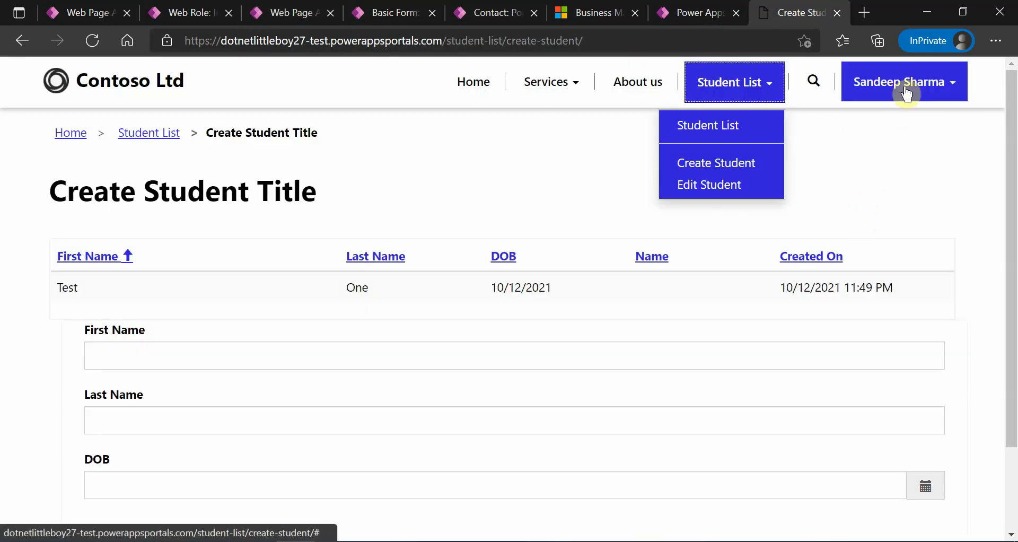
{"action": "left_click", "coordinate": [395, 12]}
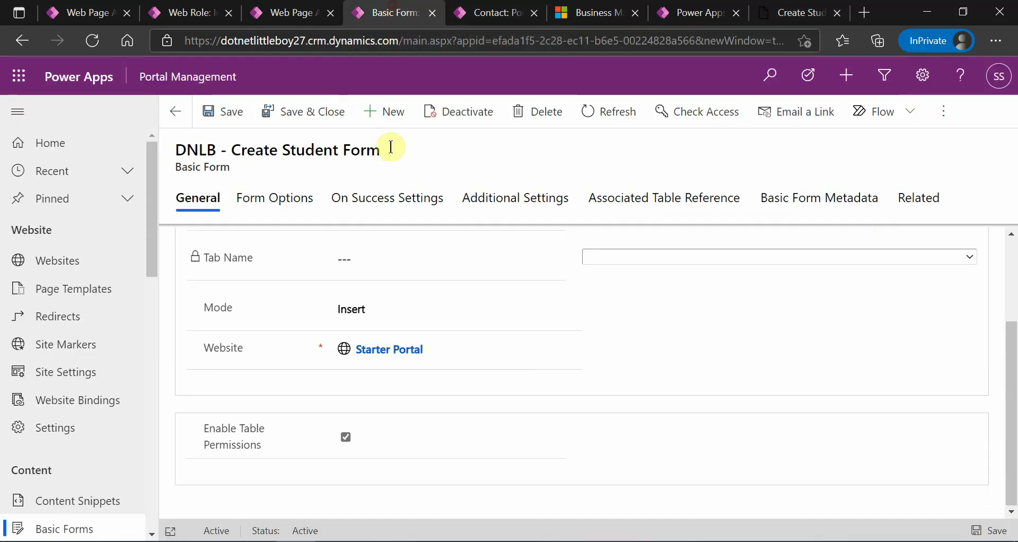
- Add the existing DNLB - Super User web role to the Create Student page's Grant Change rule
{"action": "left_click", "coordinate": [283, 12]}
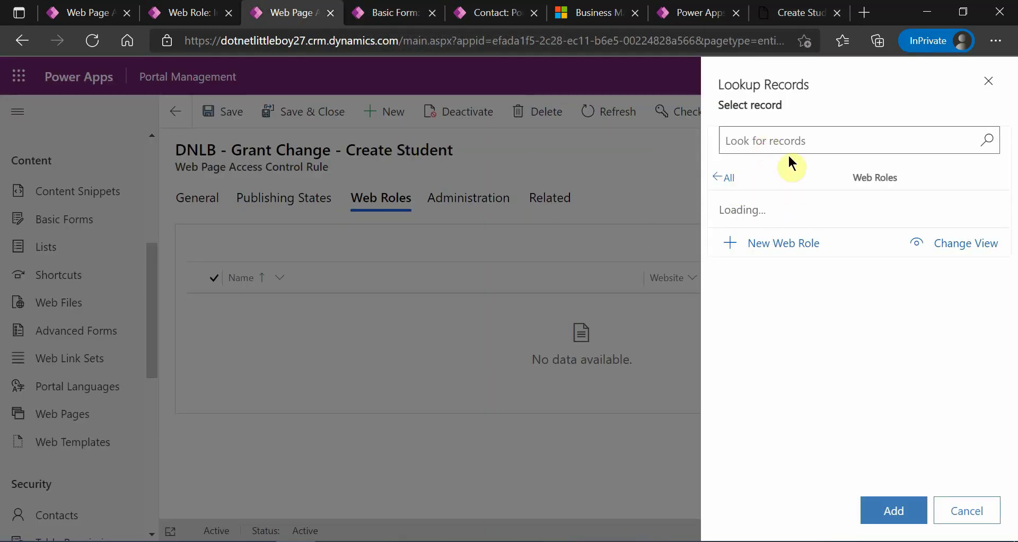
{"action": "left_click", "coordinate": [820, 351]}
{"action": "left_click", "coordinate": [900, 511]}
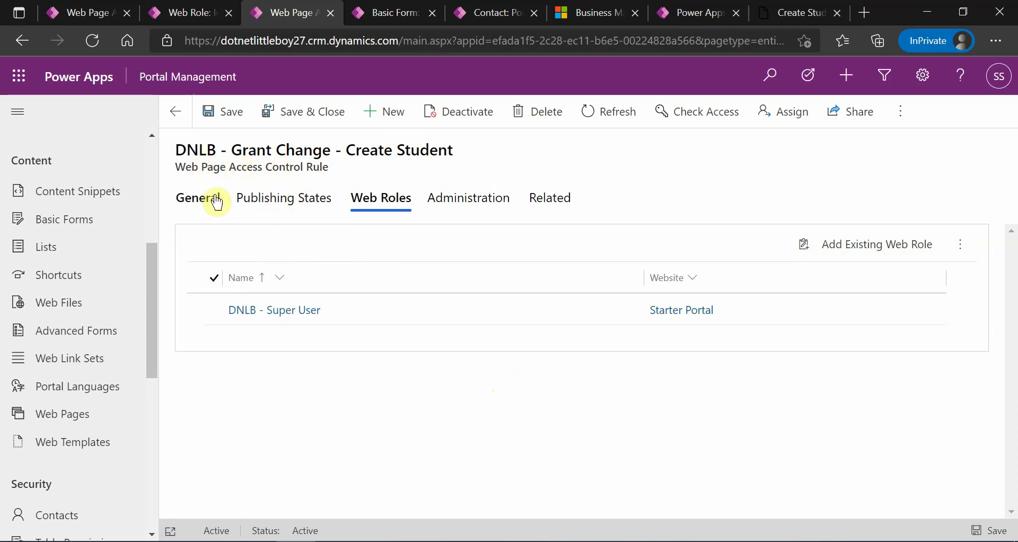
- Return to the Create Student web page record and review its access control rule and partial URL
{"action": "left_click", "coordinate": [176, 112]}
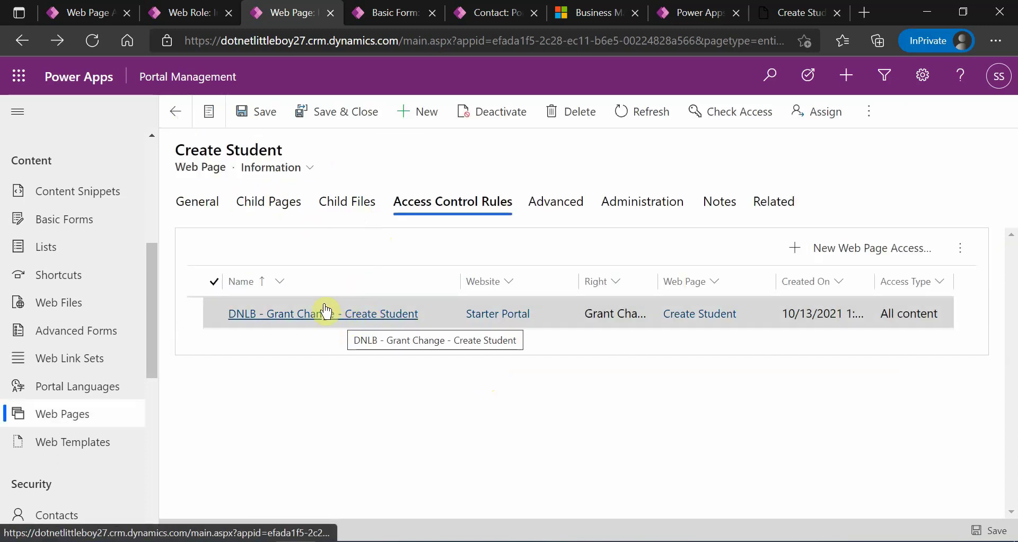
{"action": "left_click", "coordinate": [192, 202]}
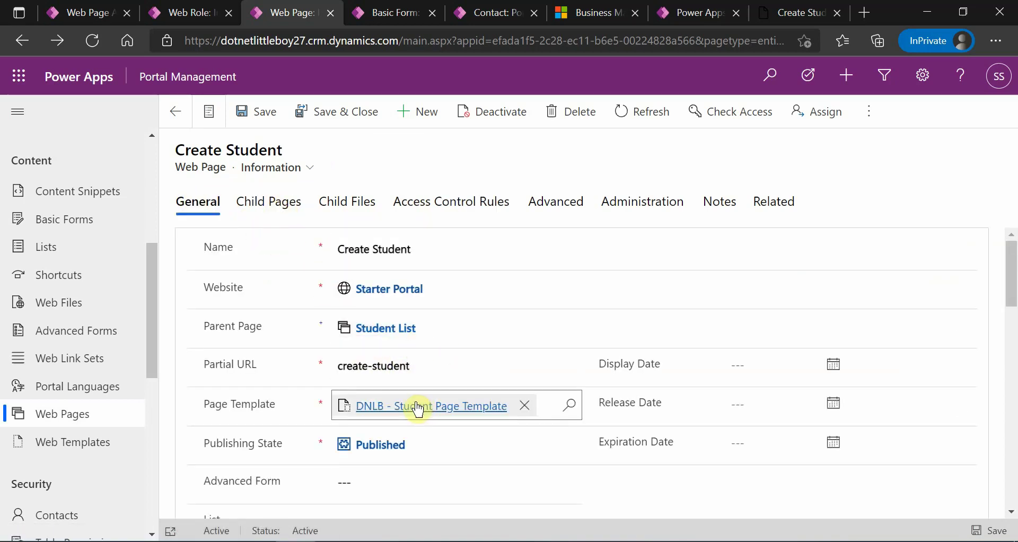
{"action": "left_click_drag", "start_coordinate": [421, 365], "coordinate": [295, 371]}
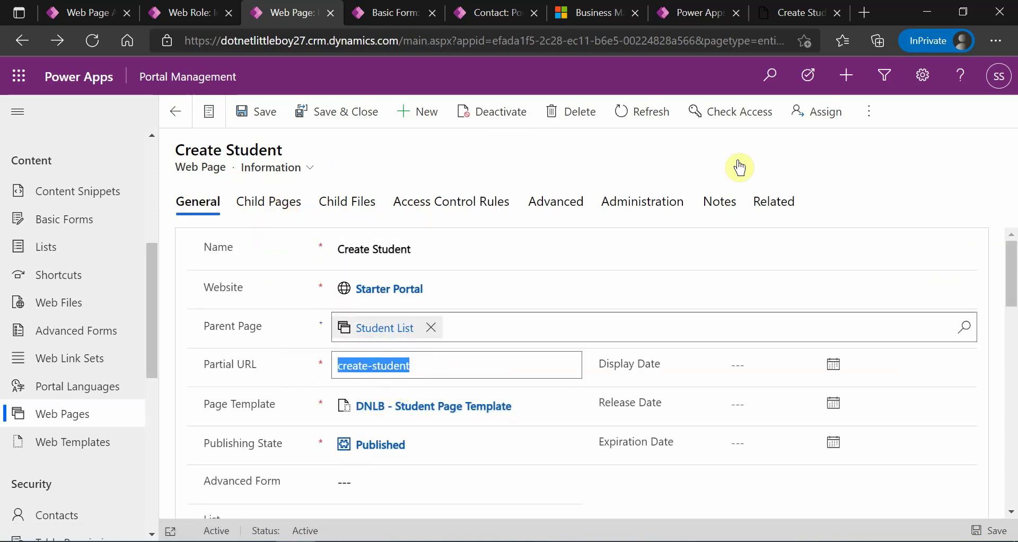
- Sync the configuration in the portal studio and reload the Create Student page on the live portal
{"action": "left_click", "coordinate": [798, 19]}
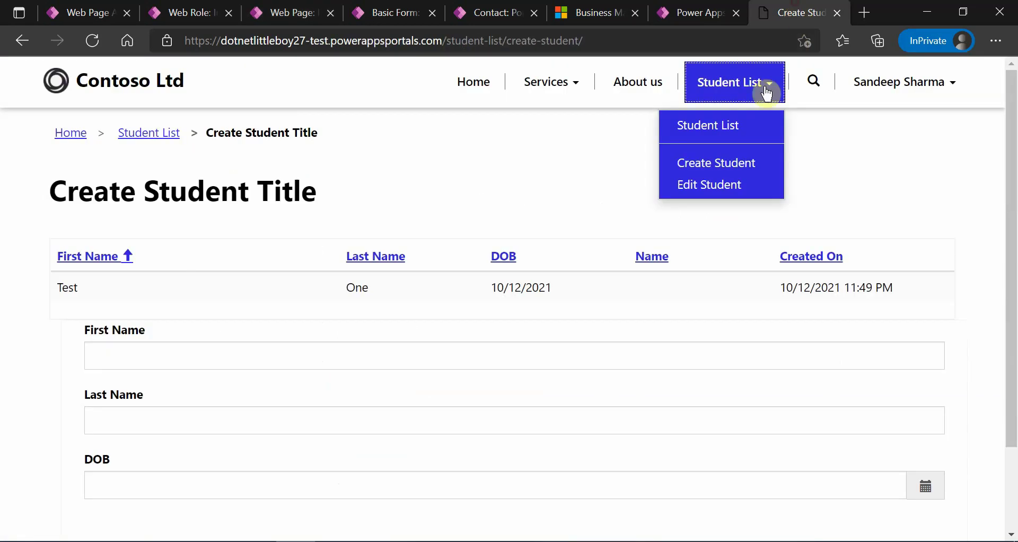
{"action": "left_click", "coordinate": [683, 13]}
{"action": "left_click", "coordinate": [845, 112]}
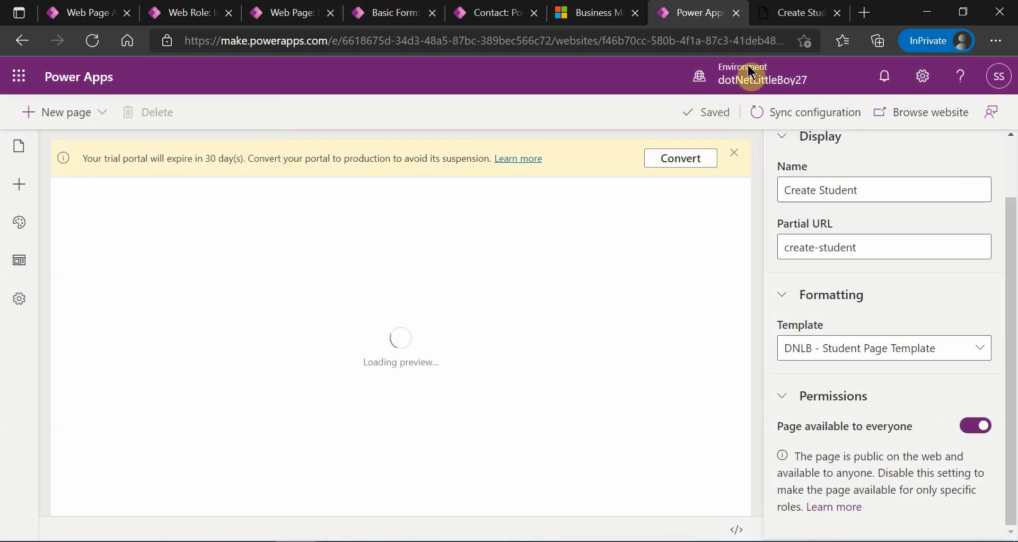
{"action": "left_click", "coordinate": [775, 14]}
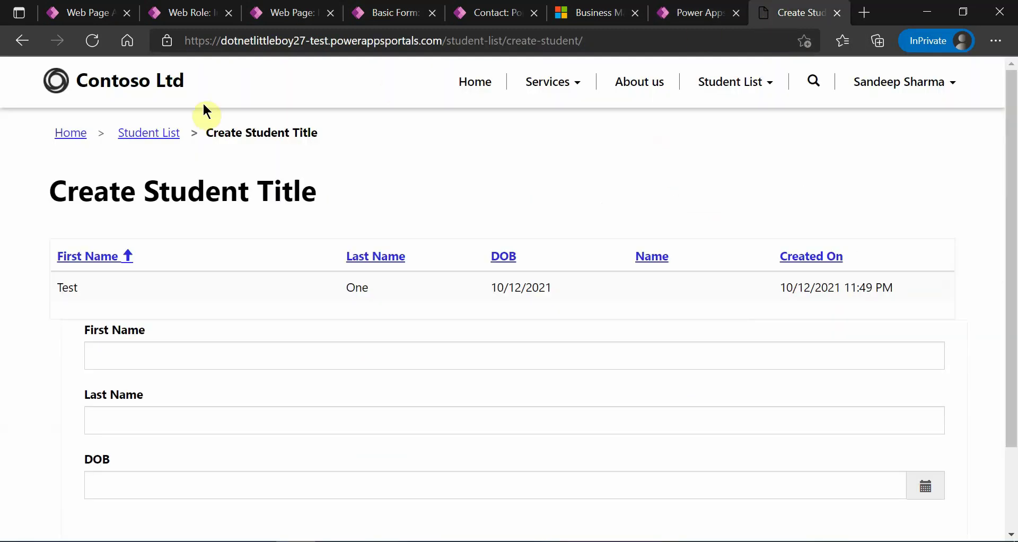
{"action": "left_click", "coordinate": [92, 40]}
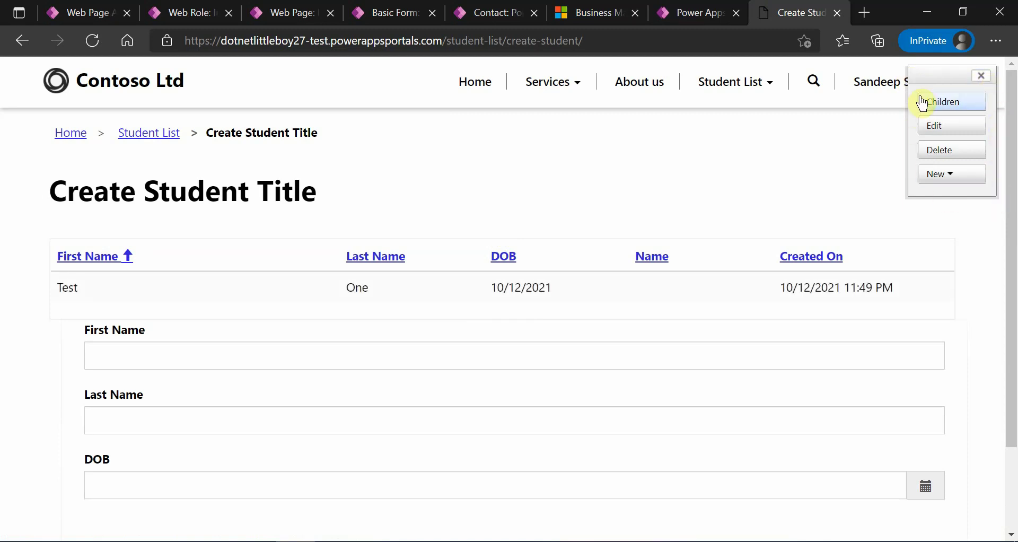
- Show the new child item options in the Create Student page's editing toolbar and view the Student List and Services submenus
{"action": "left_click", "coordinate": [945, 184]}
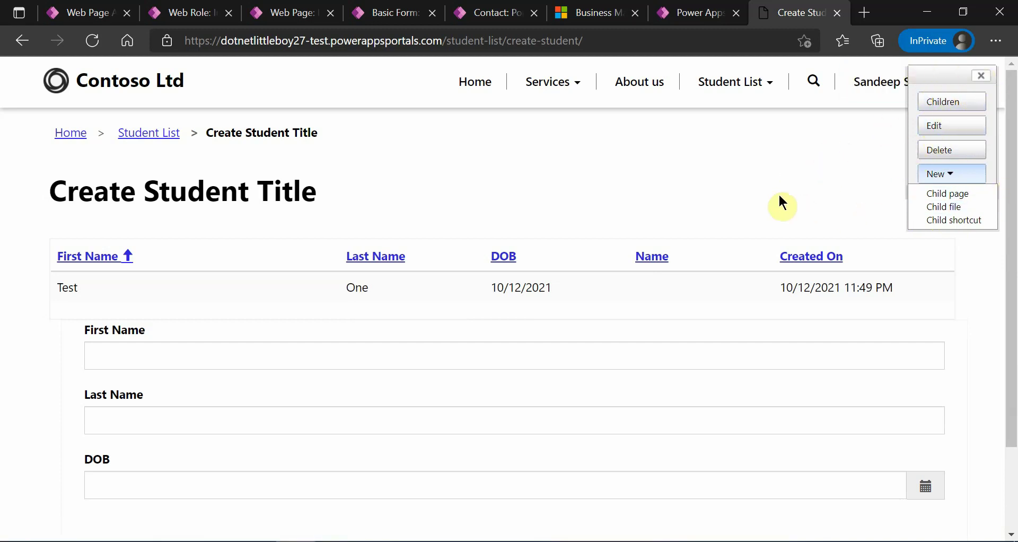
{"action": "left_click", "coordinate": [734, 89]}
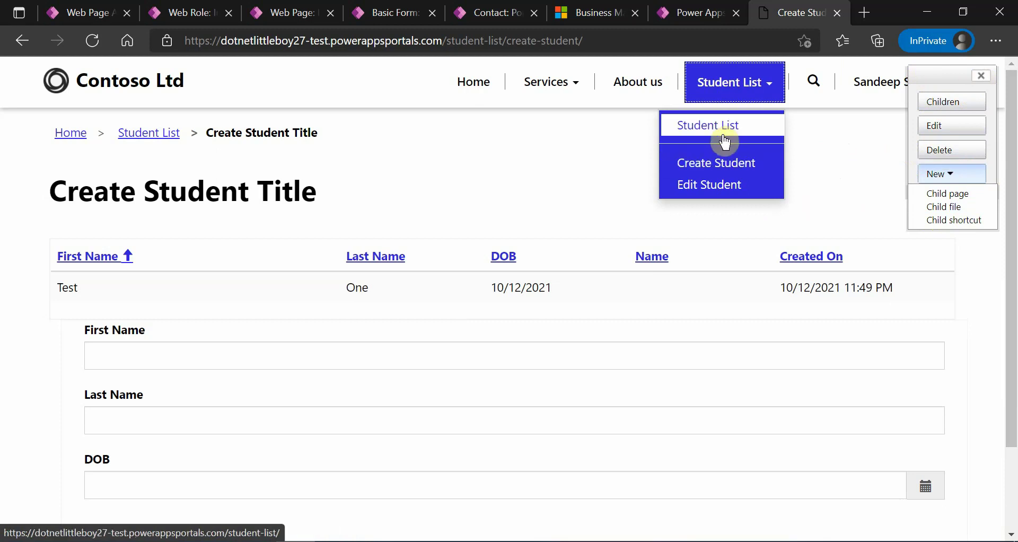
{"action": "left_click", "coordinate": [545, 89]}
{"action": "left_click", "coordinate": [511, 175]}
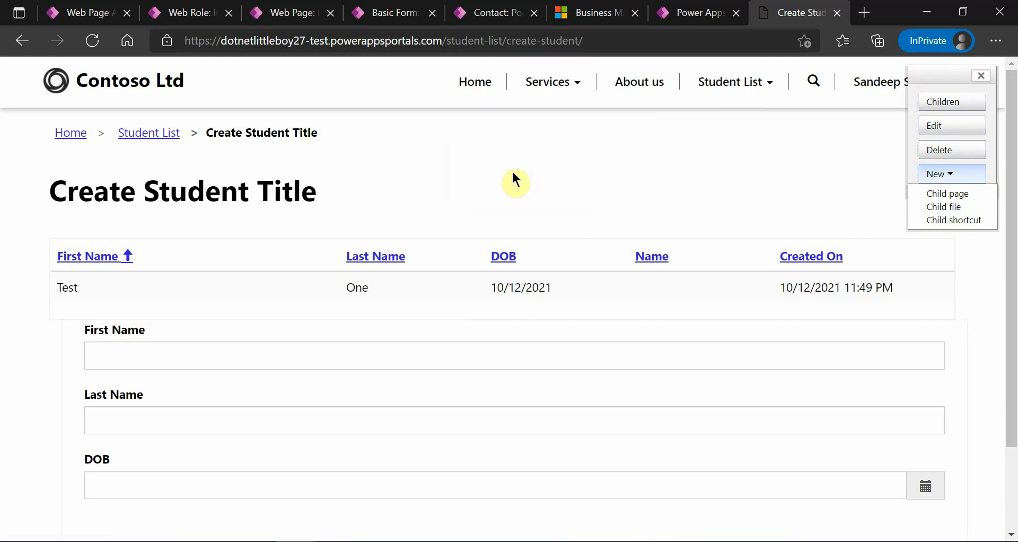
- Open the Product A (sample) page on the live portal and check whether it offers the editing toolbar
{"action": "left_click", "coordinate": [536, 98]}
{"action": "left_click", "coordinate": [534, 164]}
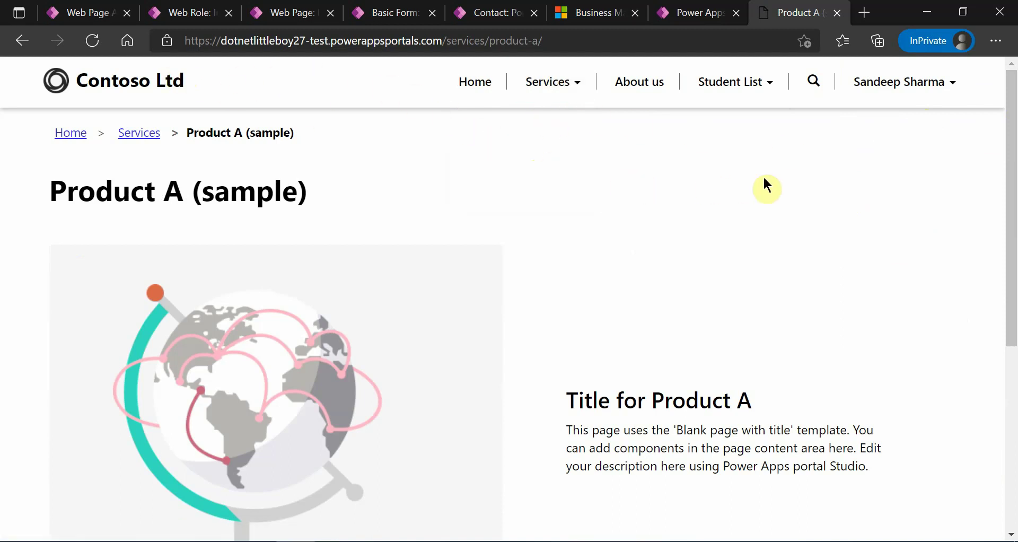
{"action": "left_click", "coordinate": [526, 96]}
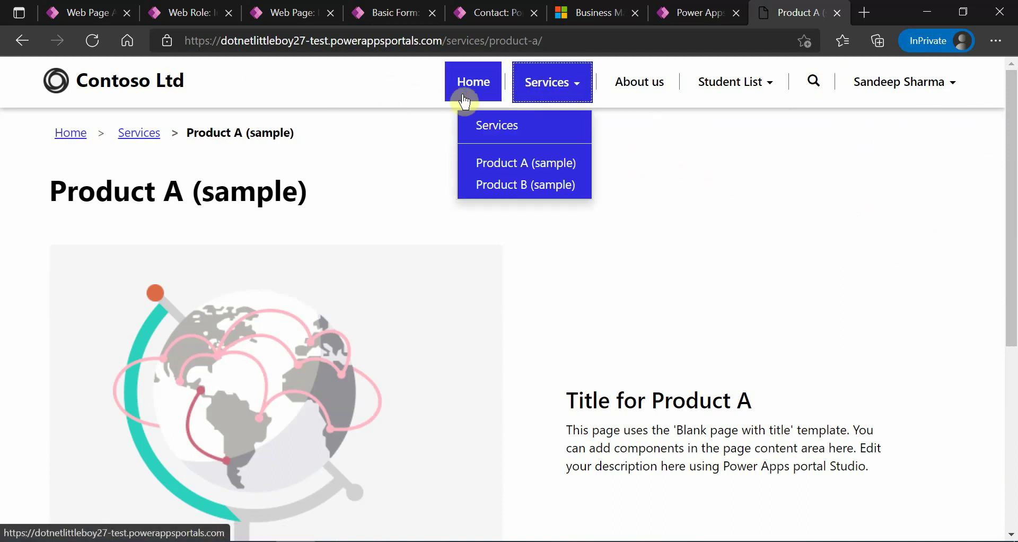
{"action": "left_click", "coordinate": [722, 155]}
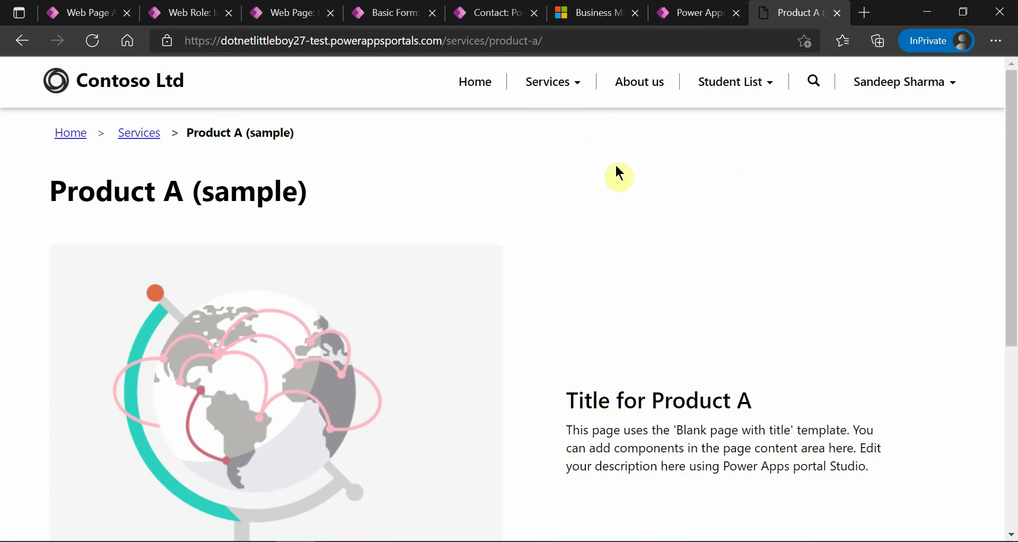
{"action": "left_click", "coordinate": [887, 95]}
{"action": "left_click", "coordinate": [729, 177]}
- In Portal Management, list the active web roles and select Administrators, Anonymous Users and Authenticated Users
{"action": "left_click", "coordinate": [161, 8]}
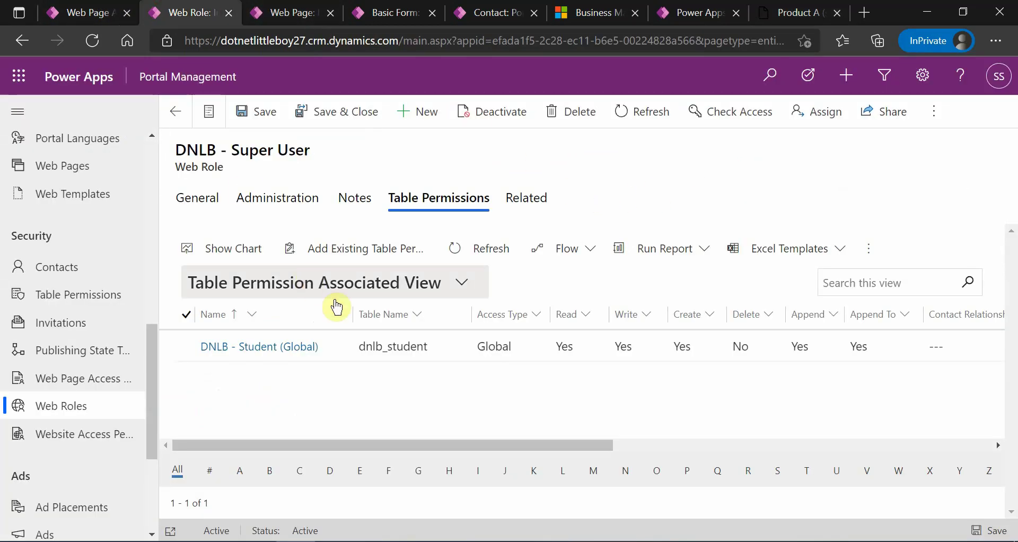
{"action": "left_click", "coordinate": [91, 405]}
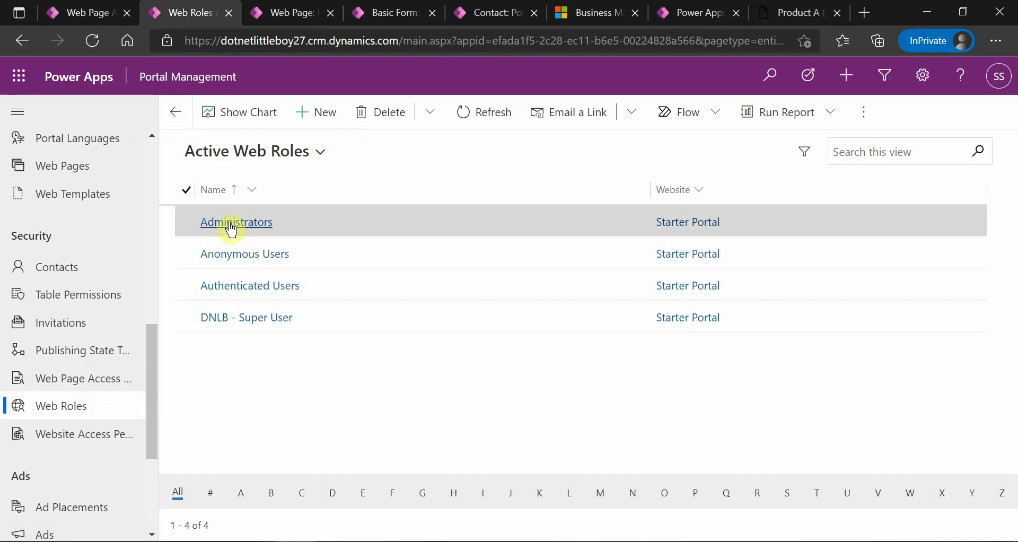
{"action": "left_click", "coordinate": [183, 223]}
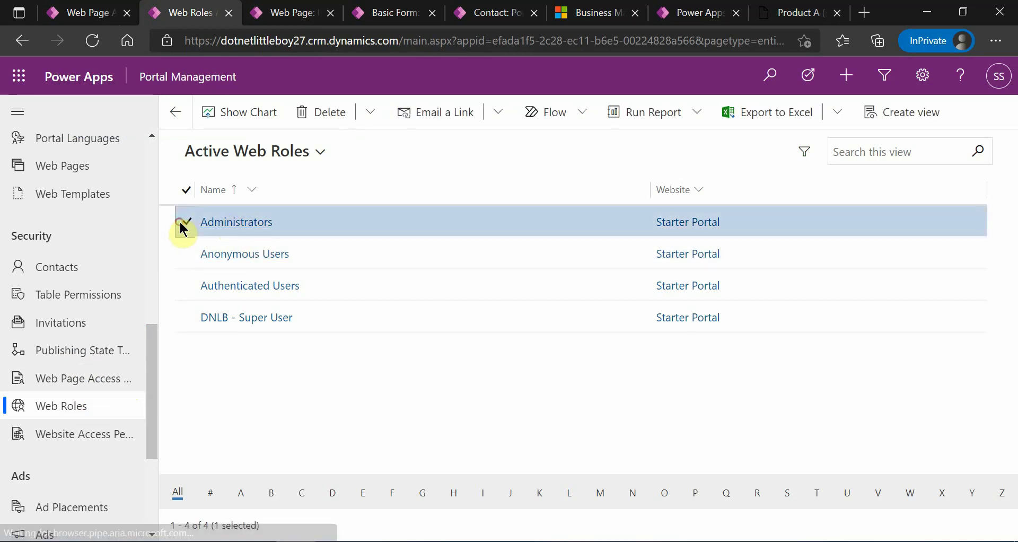
{"action": "left_click", "coordinate": [183, 254]}
{"action": "left_click", "coordinate": [181, 286]}
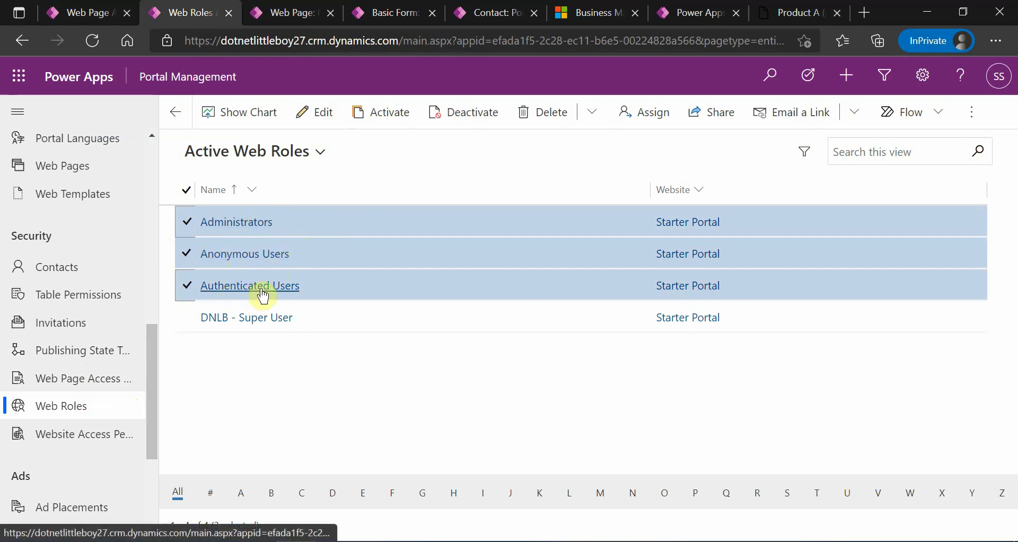
- Open the Administrators web role's related web page access control rules and view the Grant Change to Administrators rule
{"action": "left_click", "coordinate": [236, 223]}
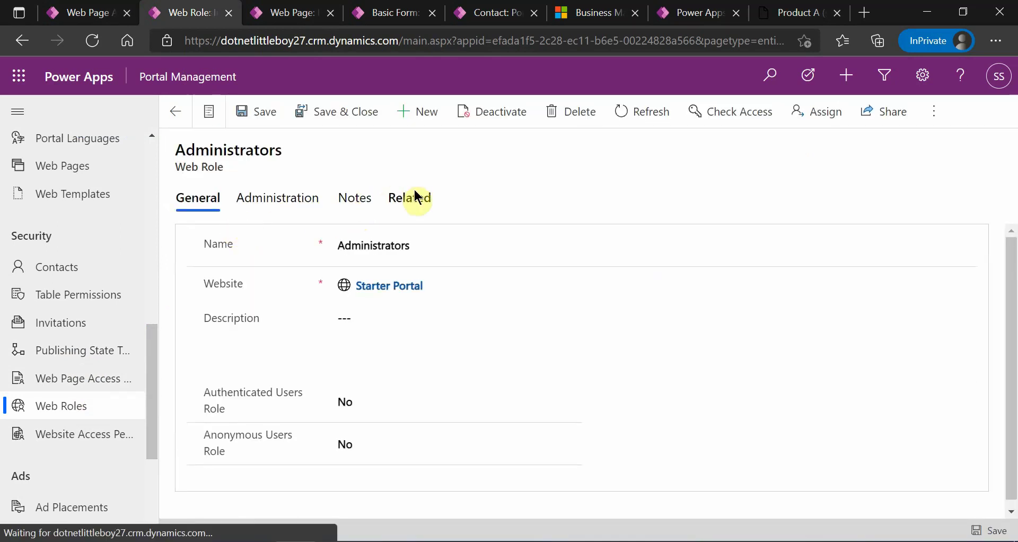
{"action": "left_click", "coordinate": [403, 199]}
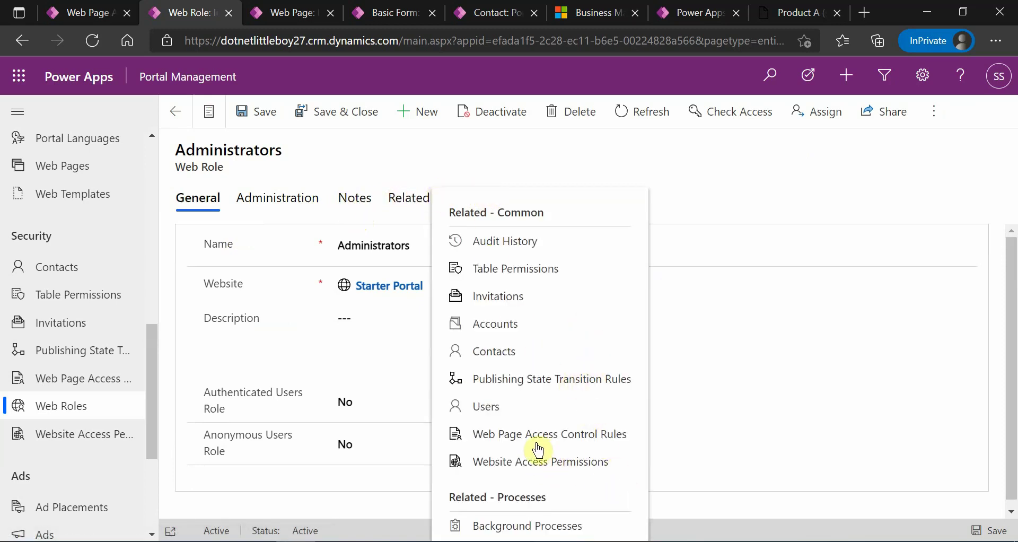
{"action": "left_click", "coordinate": [571, 444]}
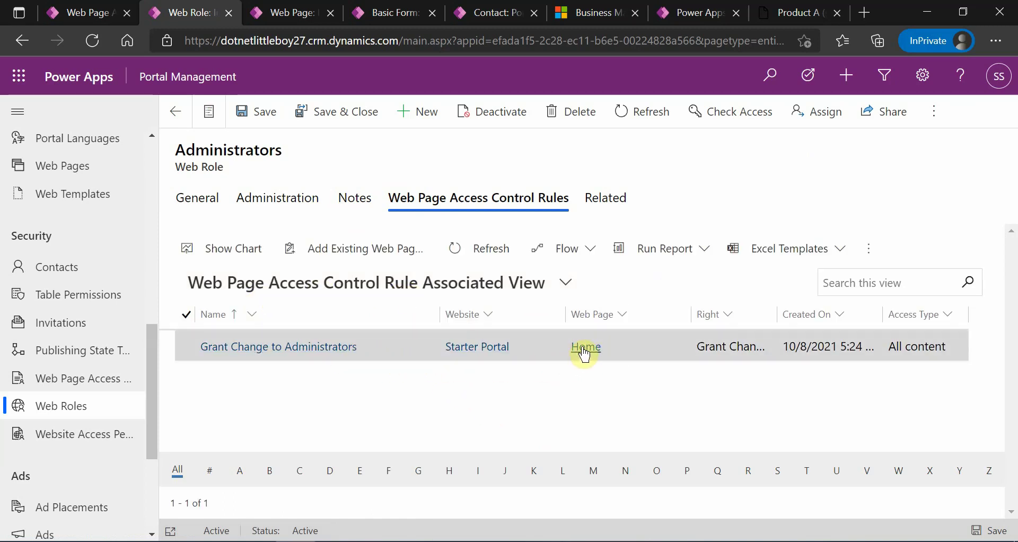
{"action": "left_click", "coordinate": [413, 350]}
{"action": "left_click", "coordinate": [413, 350]}
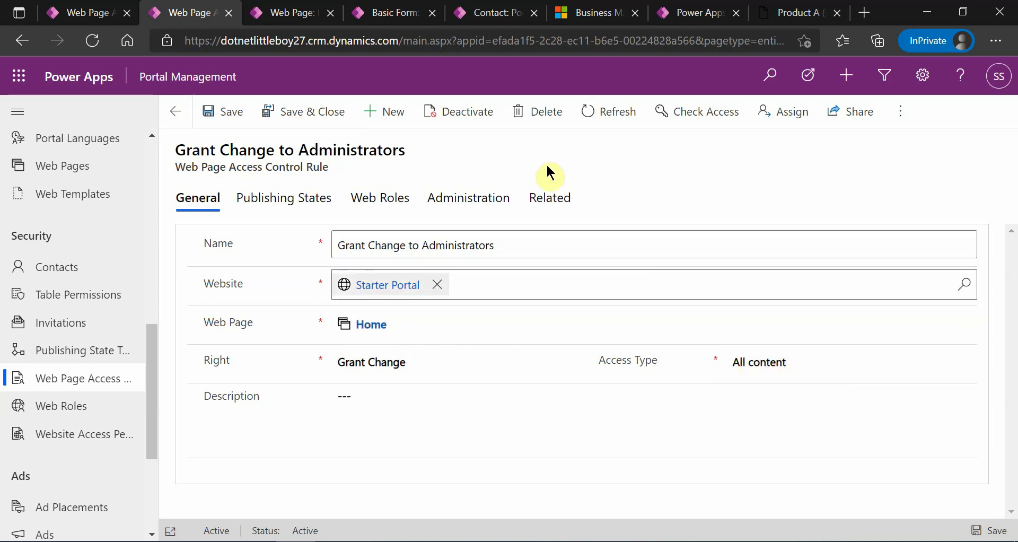
- View the live portal's Services submenu, and review the active web page access control rules including Grant Change to Administrators
{"action": "left_click", "coordinate": [770, 18]}
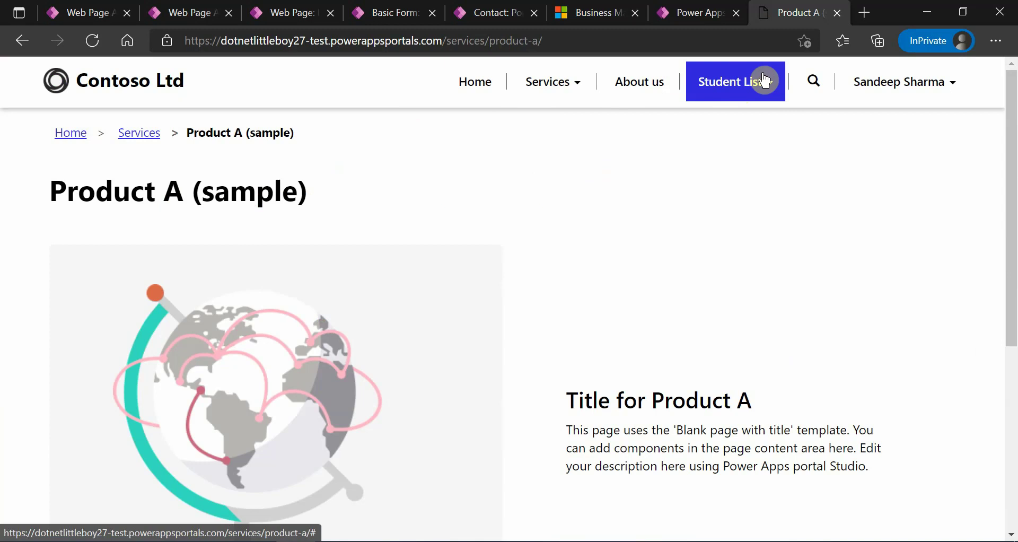
{"action": "left_click", "coordinate": [532, 83]}
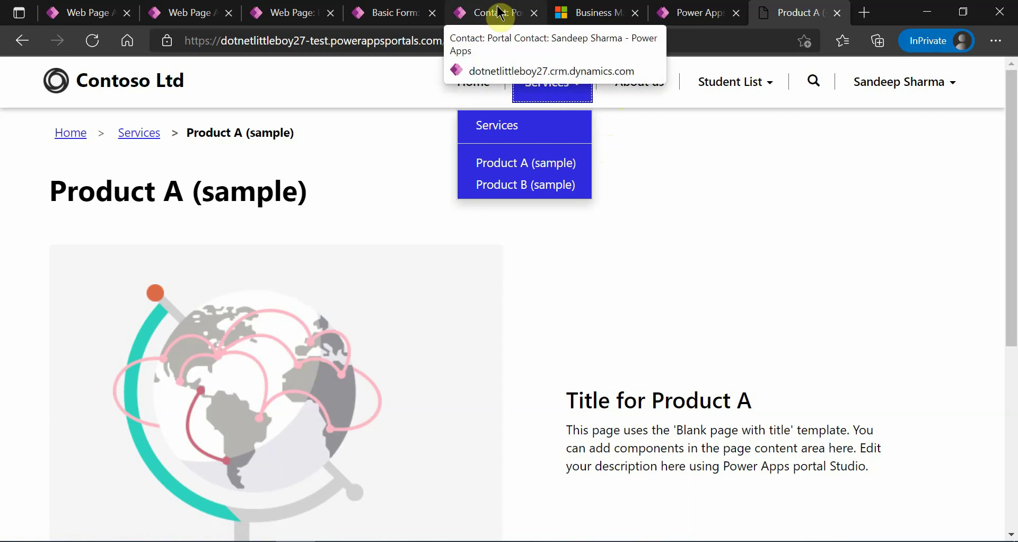
{"action": "left_click", "coordinate": [301, 11]}
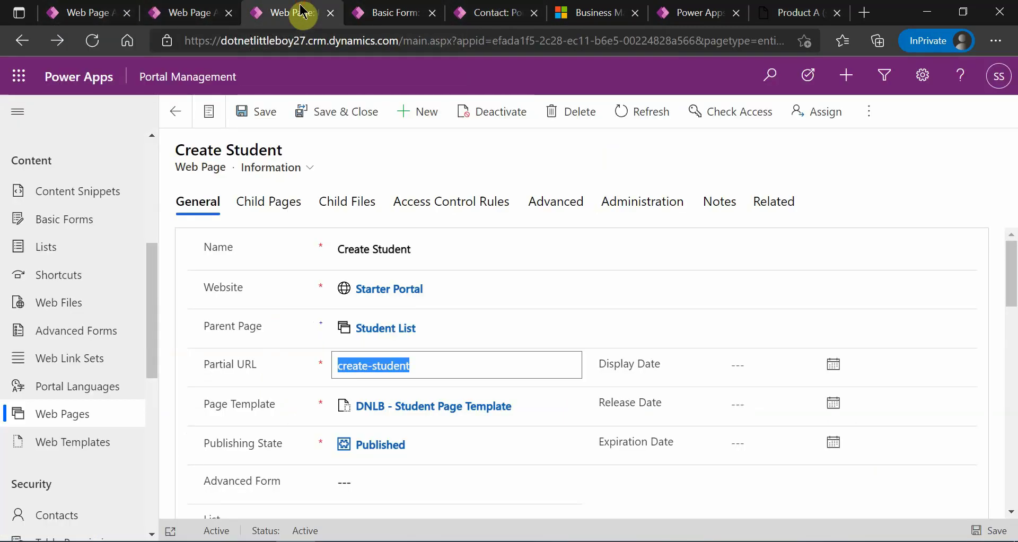
{"action": "left_click", "coordinate": [364, 13]}
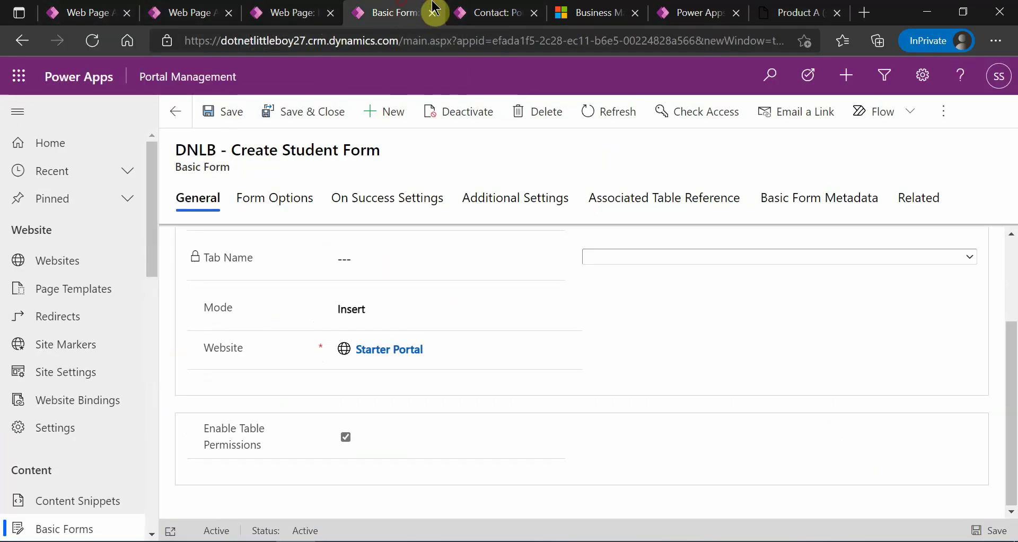
{"action": "left_click", "coordinate": [484, 7]}
{"action": "left_click", "coordinate": [106, 11]}
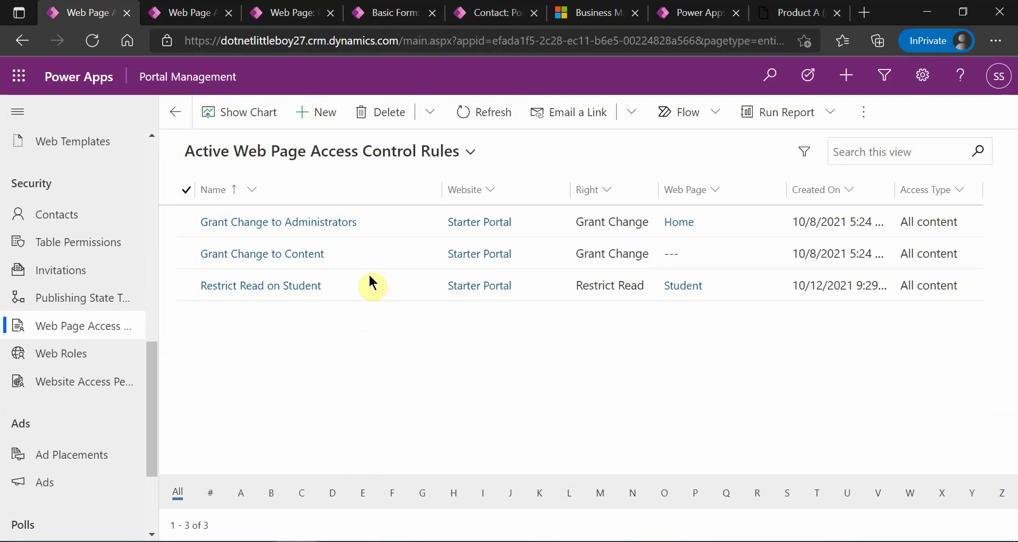
{"action": "left_click", "coordinate": [188, 12]}
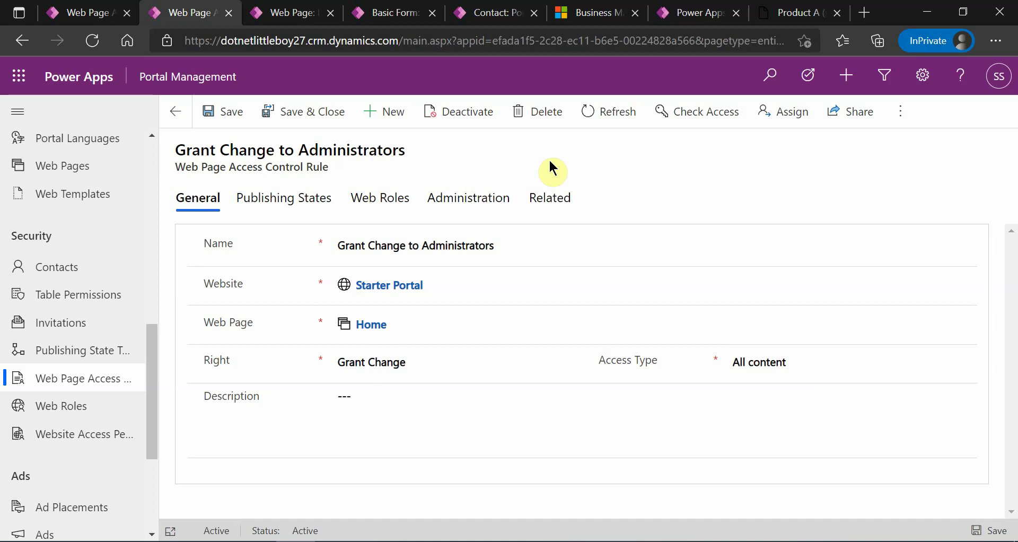
- Add the existing Administrators web role to the portal contact in Portal Management
{"action": "left_click", "coordinate": [488, 12]}
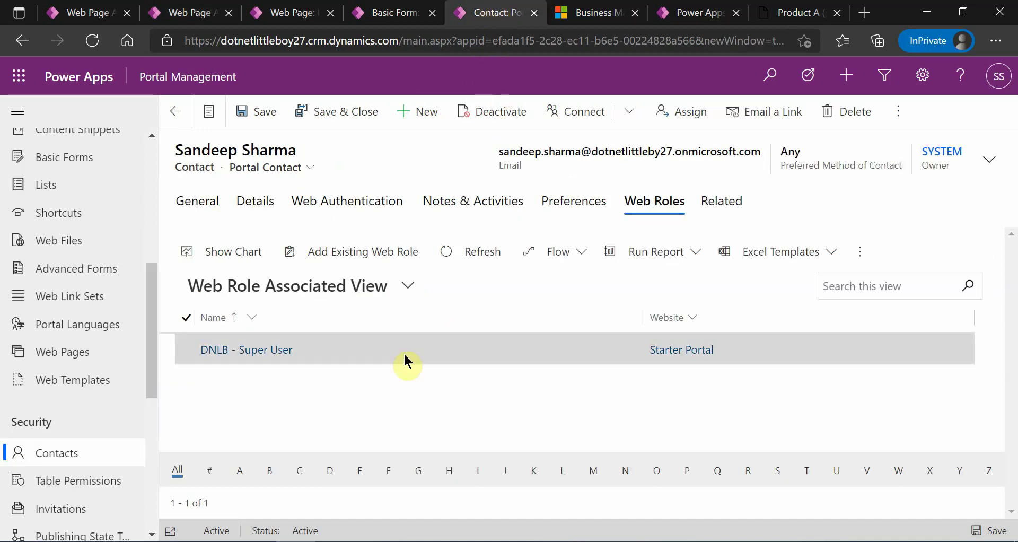
{"action": "left_click", "coordinate": [359, 263]}
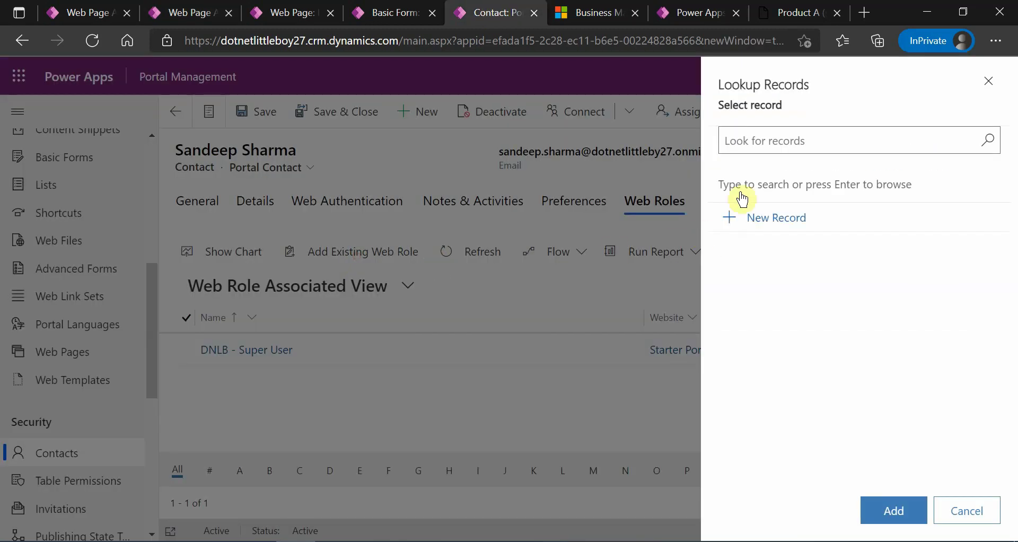
{"action": "left_click", "coordinate": [743, 143]}
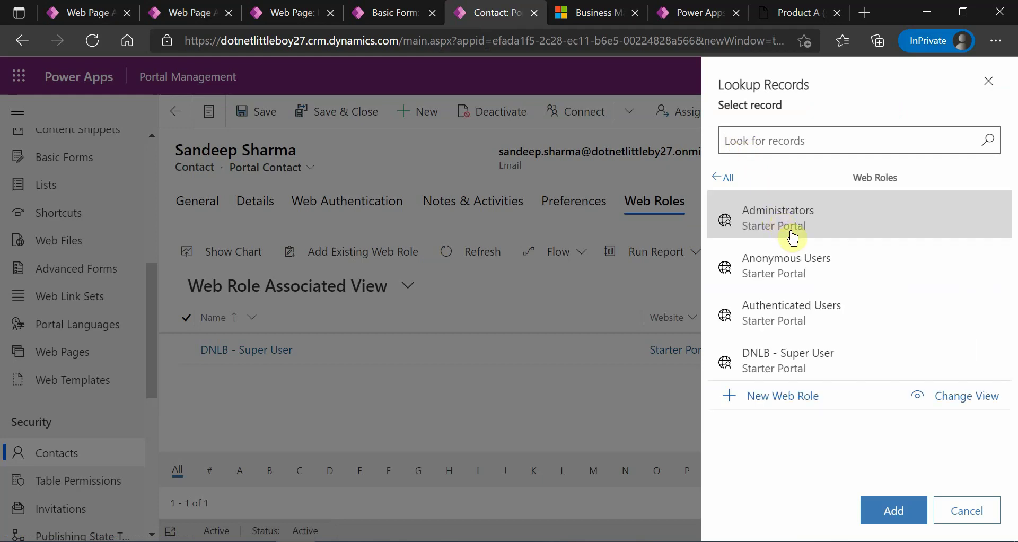
{"action": "left_click", "coordinate": [793, 222]}
{"action": "left_click", "coordinate": [882, 501]}
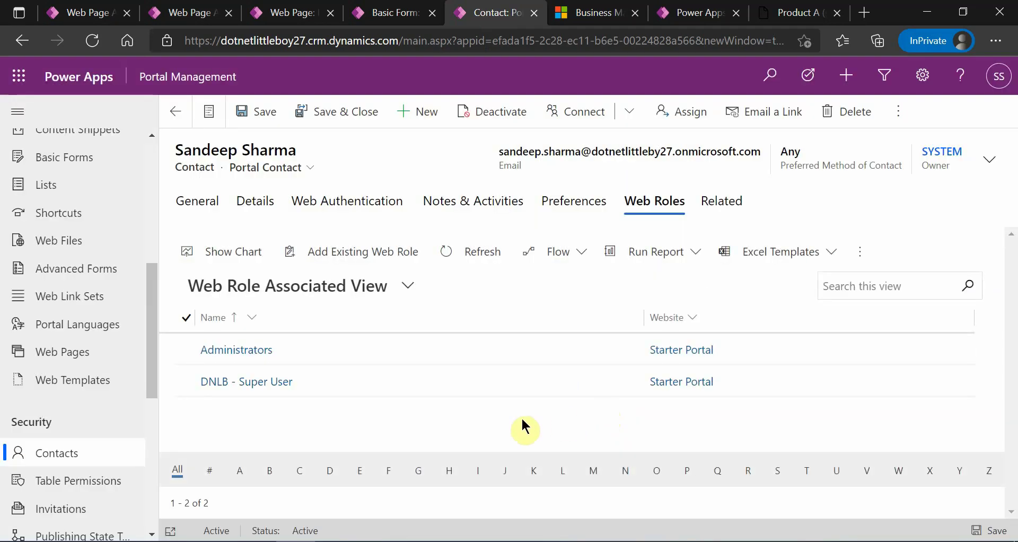
- Sync the portal configuration in the portal studio and reload the live Product A (sample) page
{"action": "left_click", "coordinate": [689, 12]}
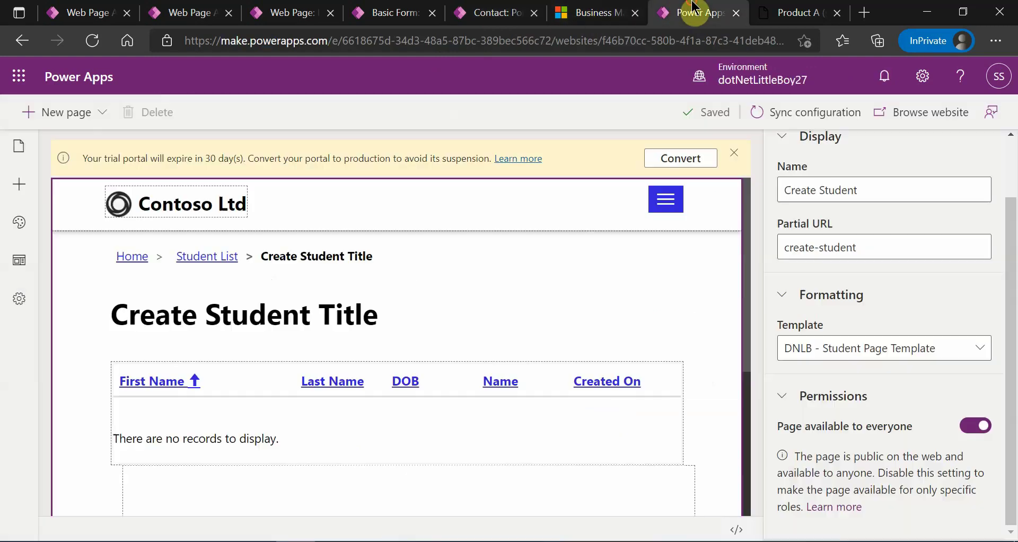
{"action": "left_click", "coordinate": [758, 112]}
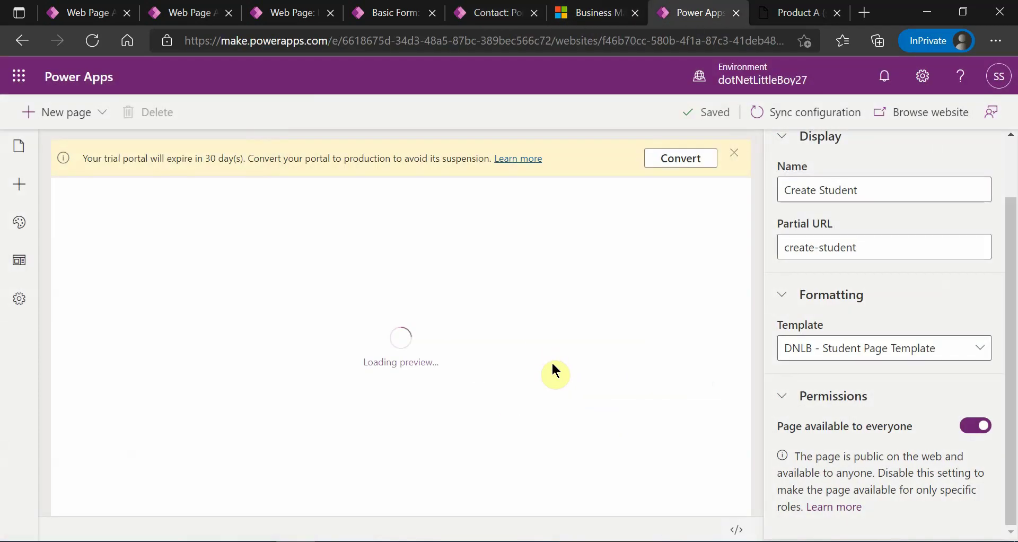
{"action": "left_click", "coordinate": [825, 7]}
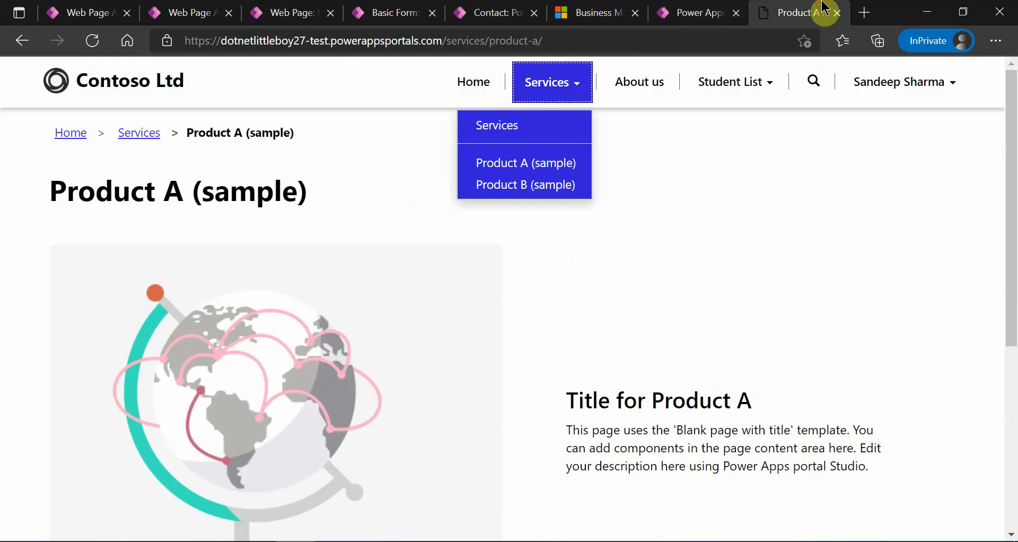
{"action": "left_click", "coordinate": [100, 48]}
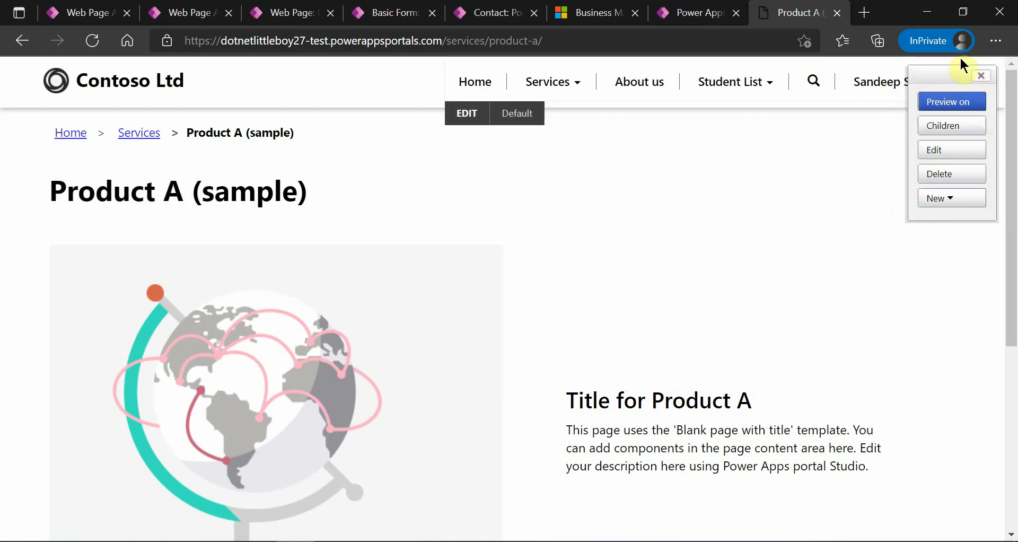
- Check the live About us page for the editing toolbar against the Grant Change to Administrators rule, and expand the Student List submenu
{"action": "left_click", "coordinate": [638, 87]}
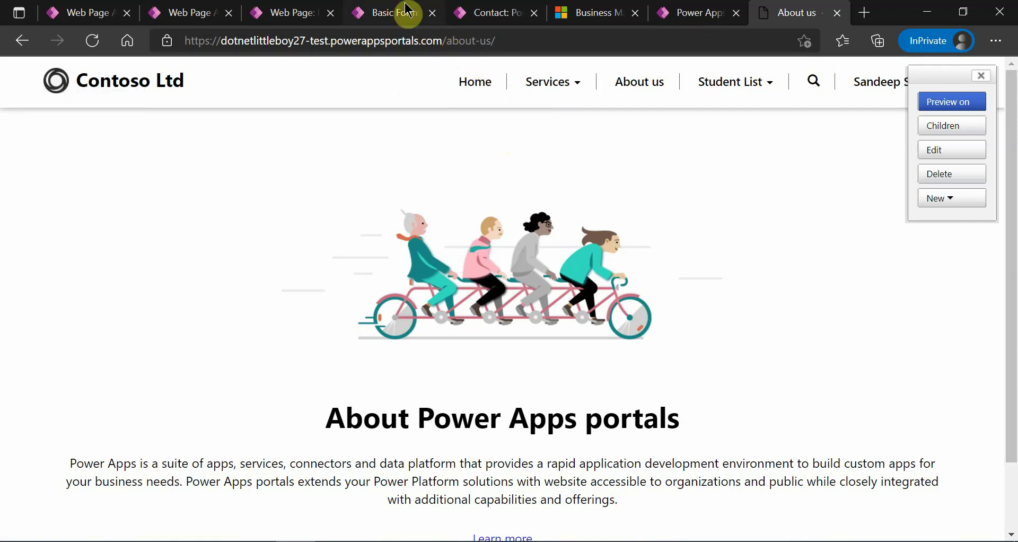
{"action": "left_click", "coordinate": [214, 13]}
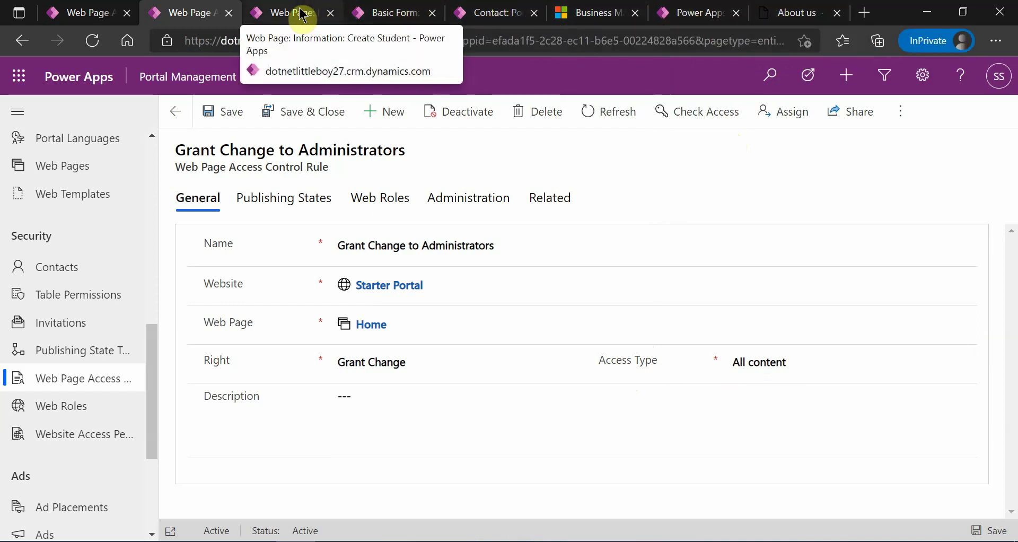
{"action": "left_click", "coordinate": [816, 14]}
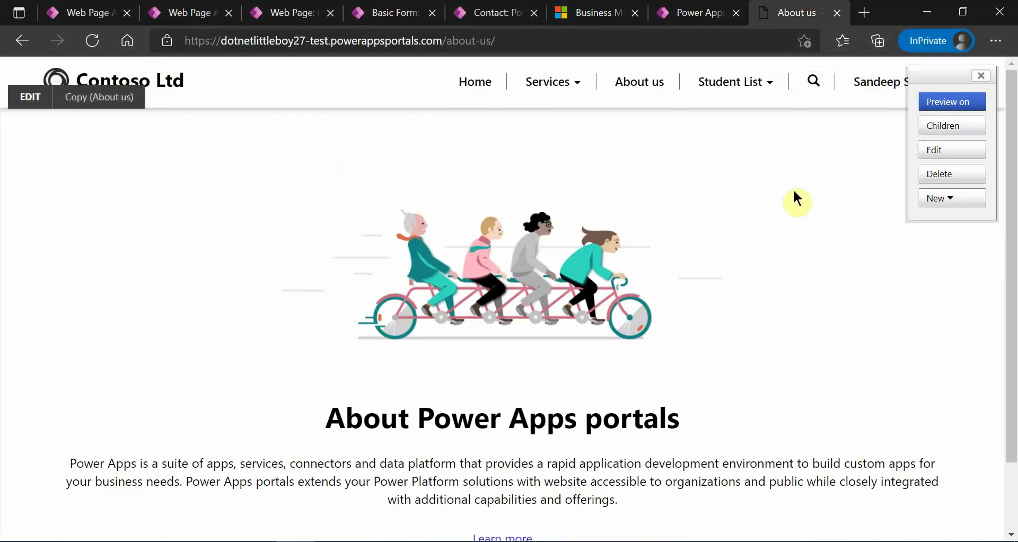
{"action": "left_click", "coordinate": [735, 96]}
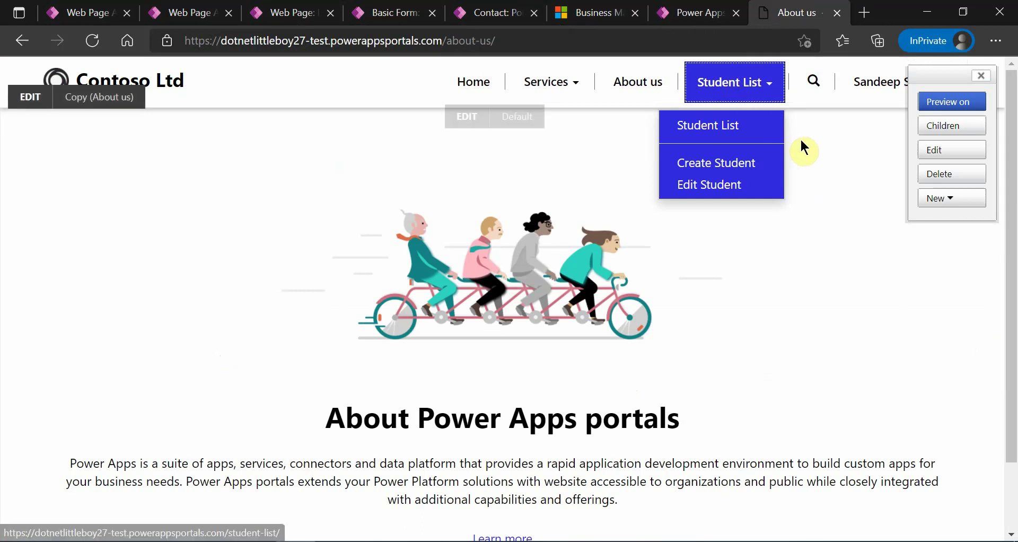